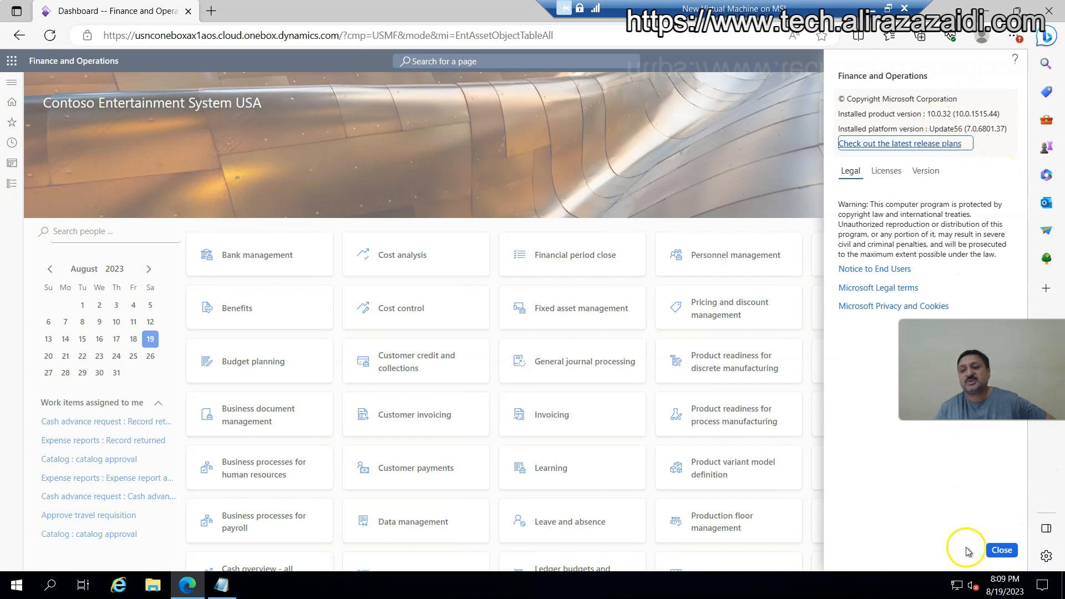
- Close About, then view asset GEN-005's maintenance requests from the All assets list
left_click(993, 551)
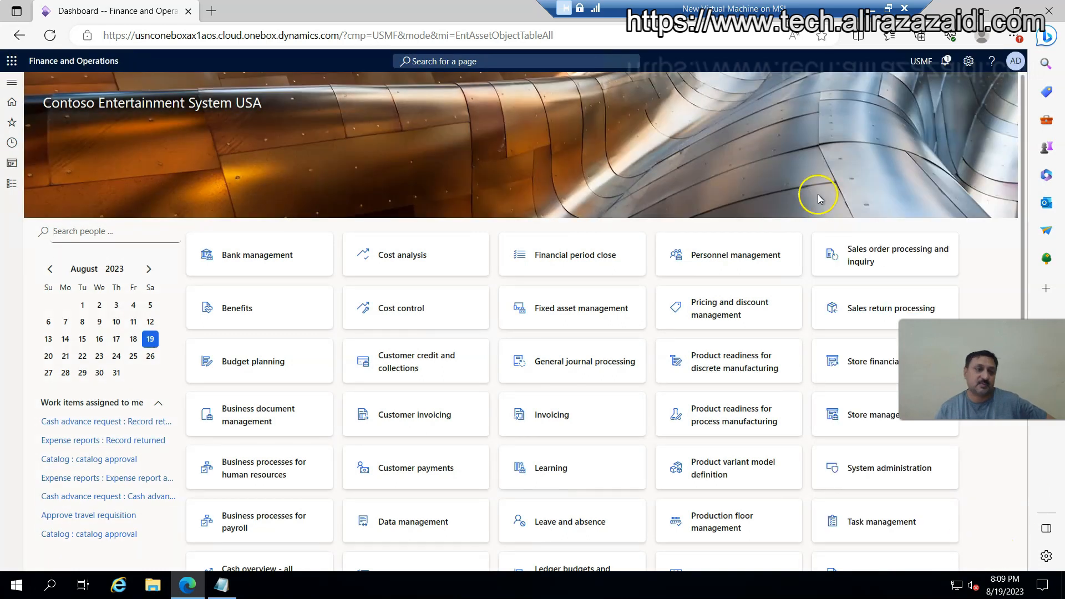
left_click(12, 183)
left_click(57, 253)
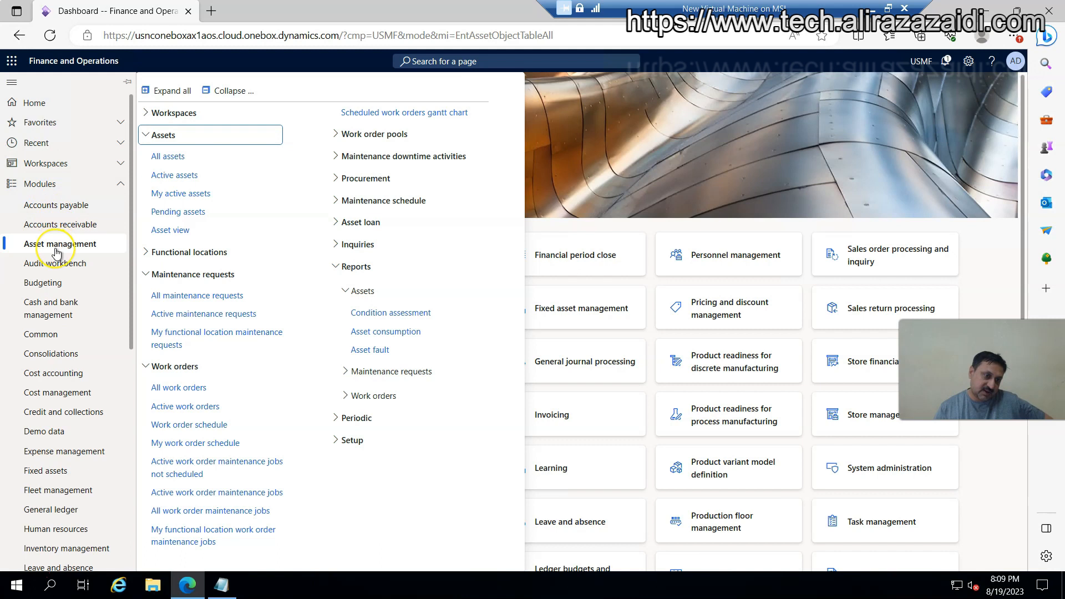
left_click(162, 157)
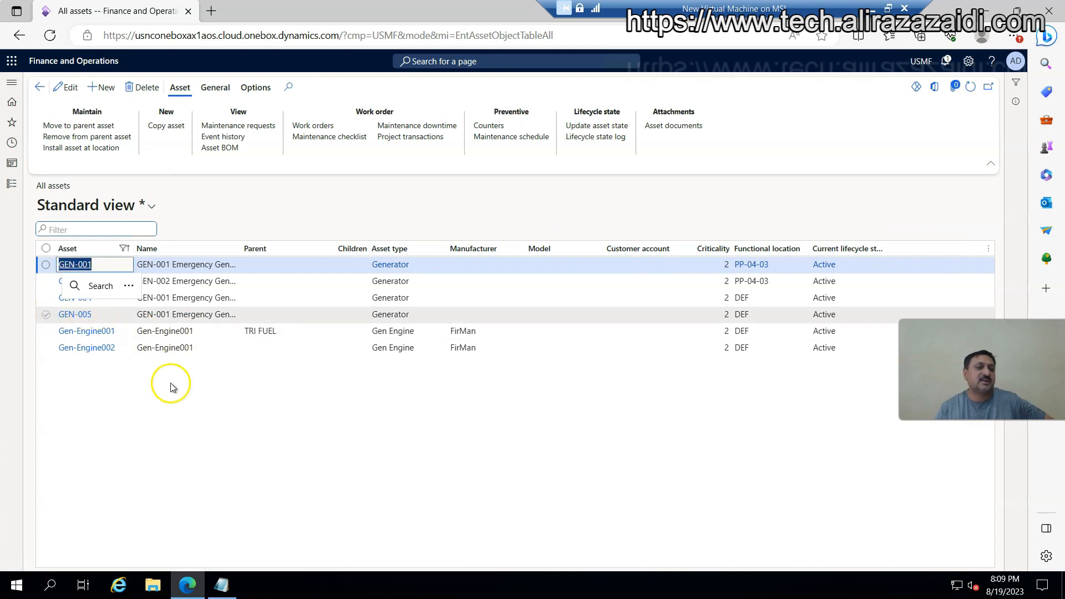
left_click(176, 415)
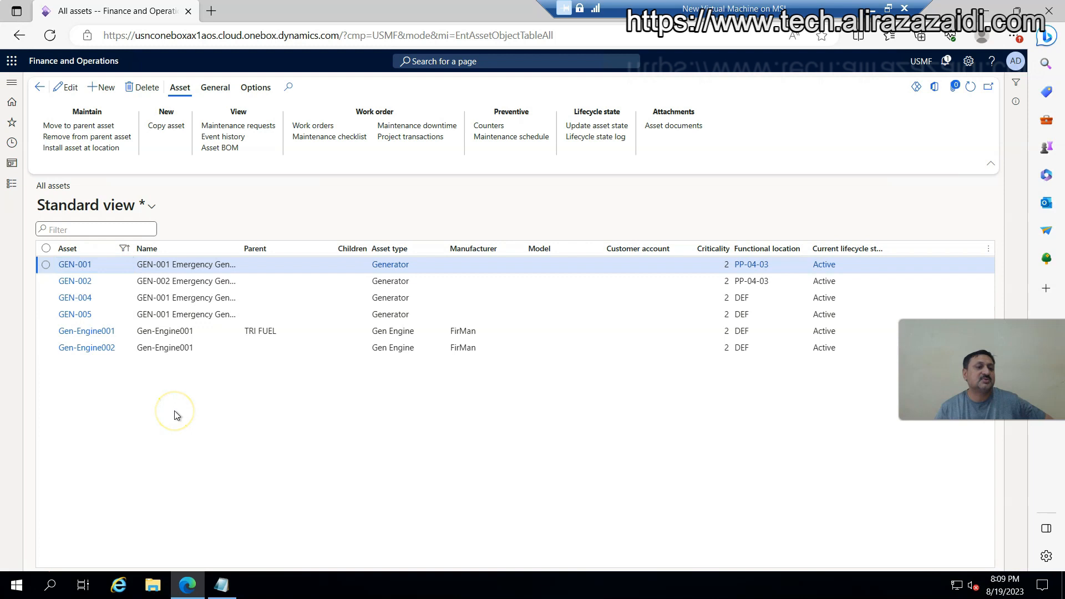
left_click(182, 316)
left_click(259, 126)
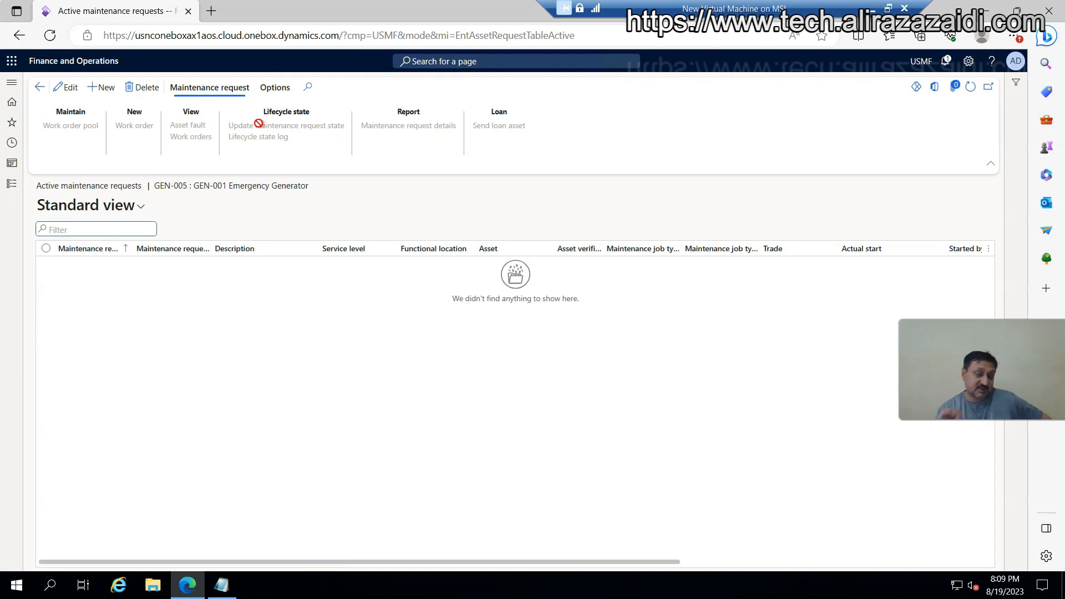
- Recheck GEN-005's active requests, then go to All maintenance requests
left_click(40, 87)
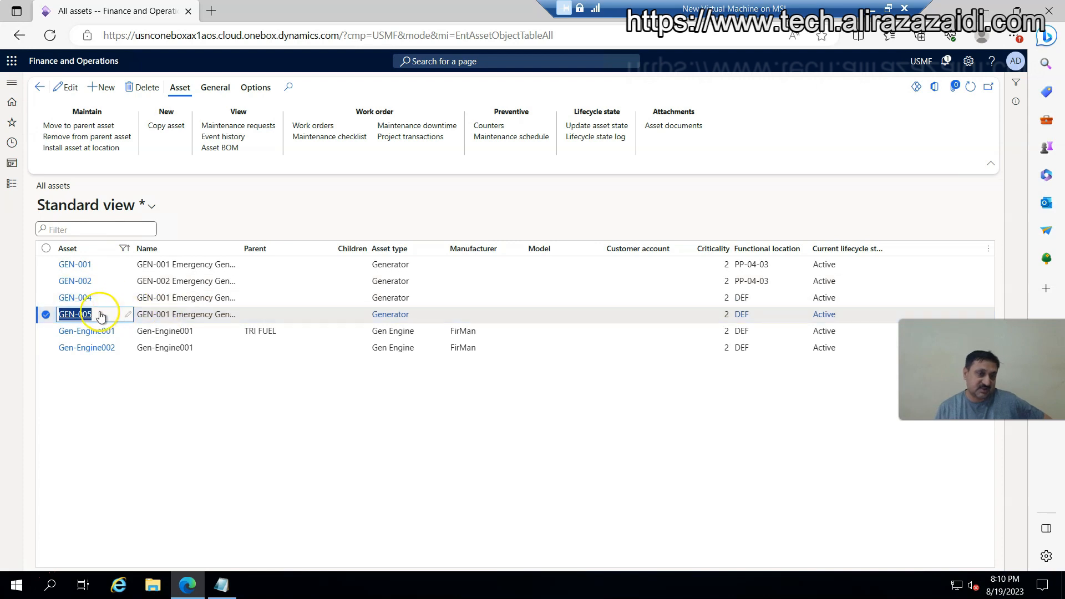
left_click(11, 184)
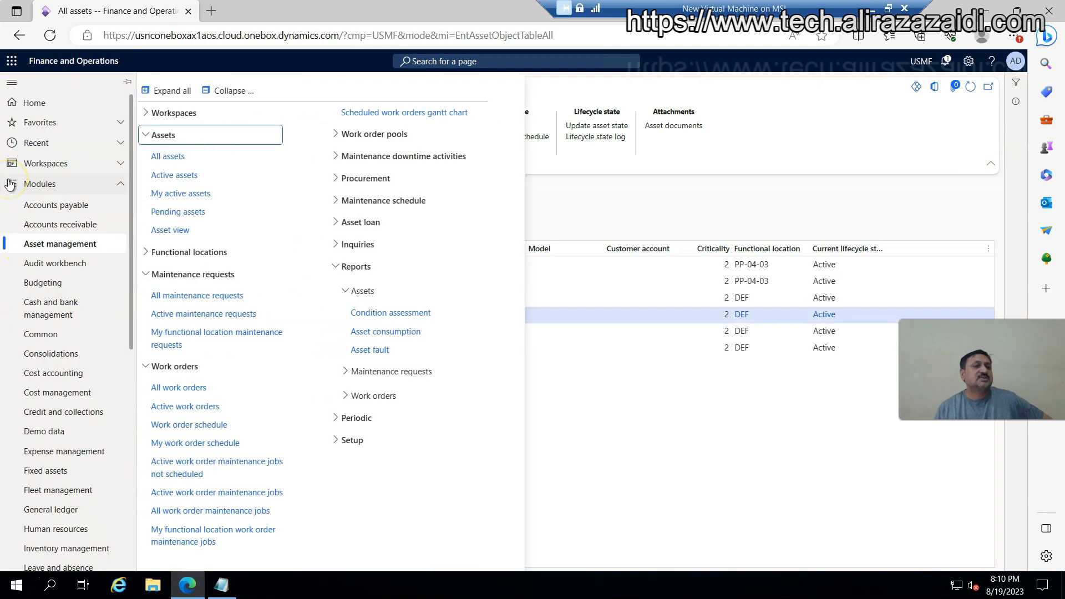
left_click(664, 417)
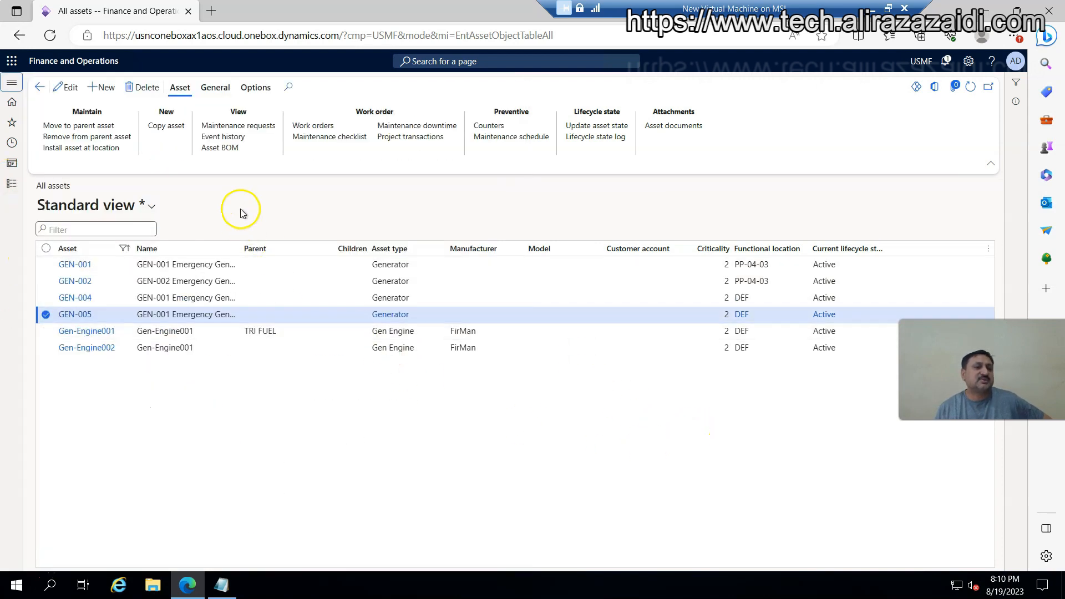
left_click(245, 127)
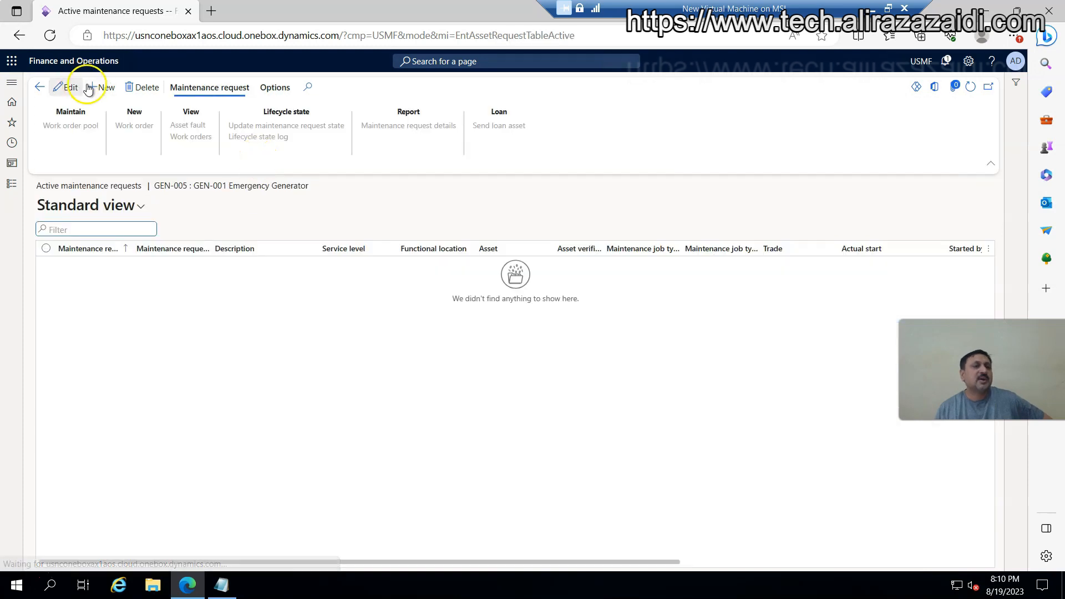
left_click(11, 183)
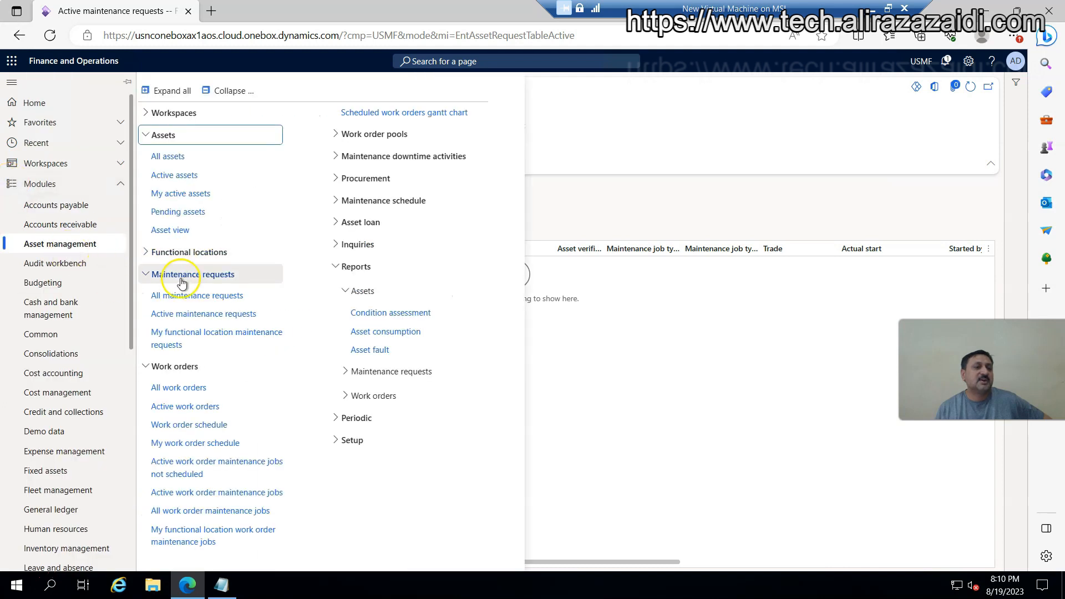
left_click(194, 302)
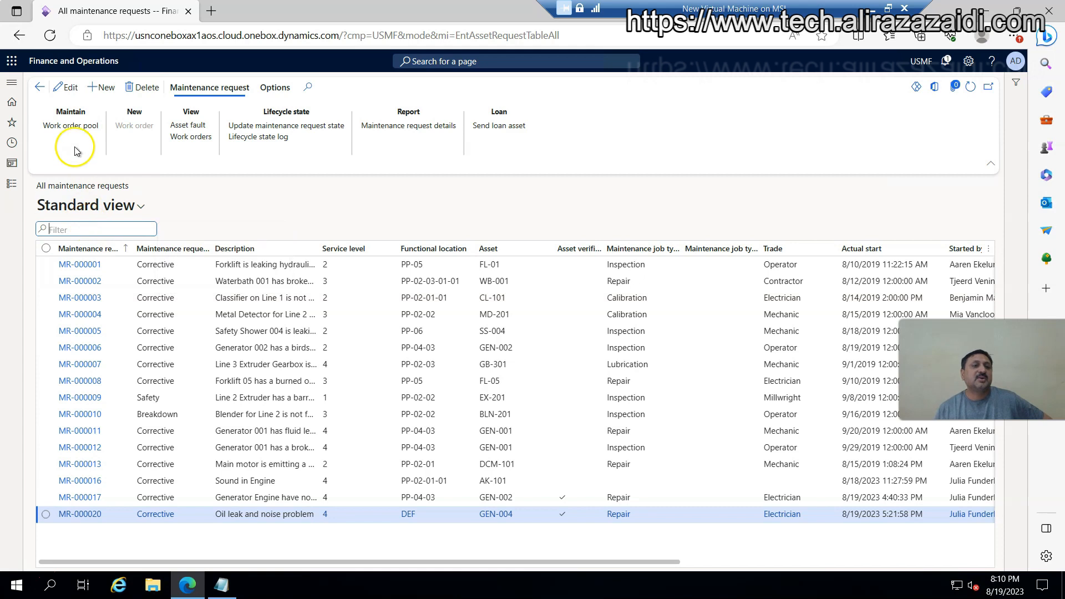
- Start a new maintenance request for asset GEN-005, filtering the asset lookup by 'GEn'
left_click(106, 88)
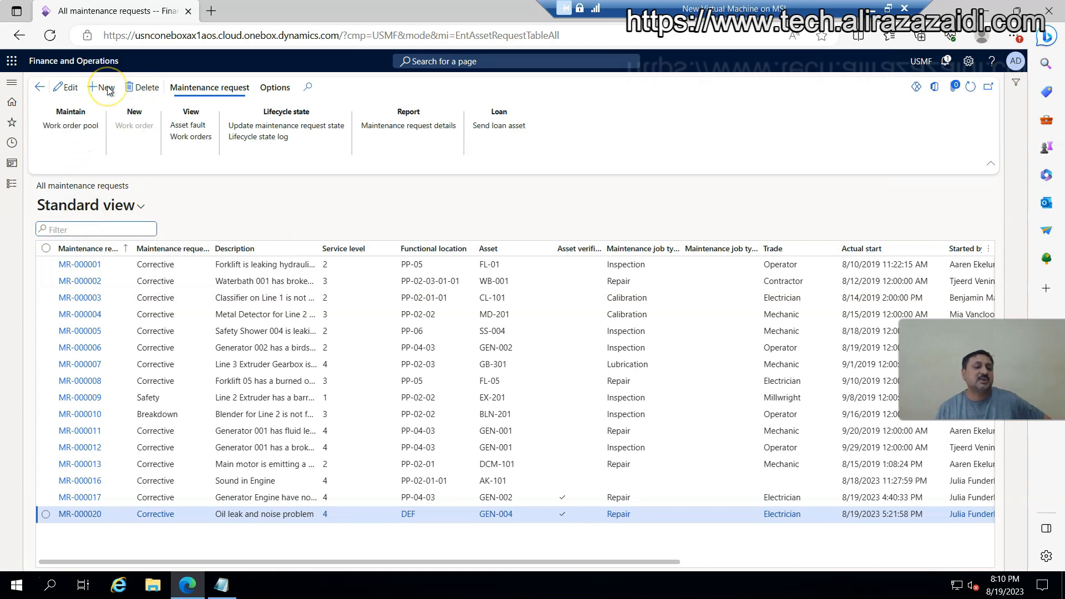
left_click(781, 287)
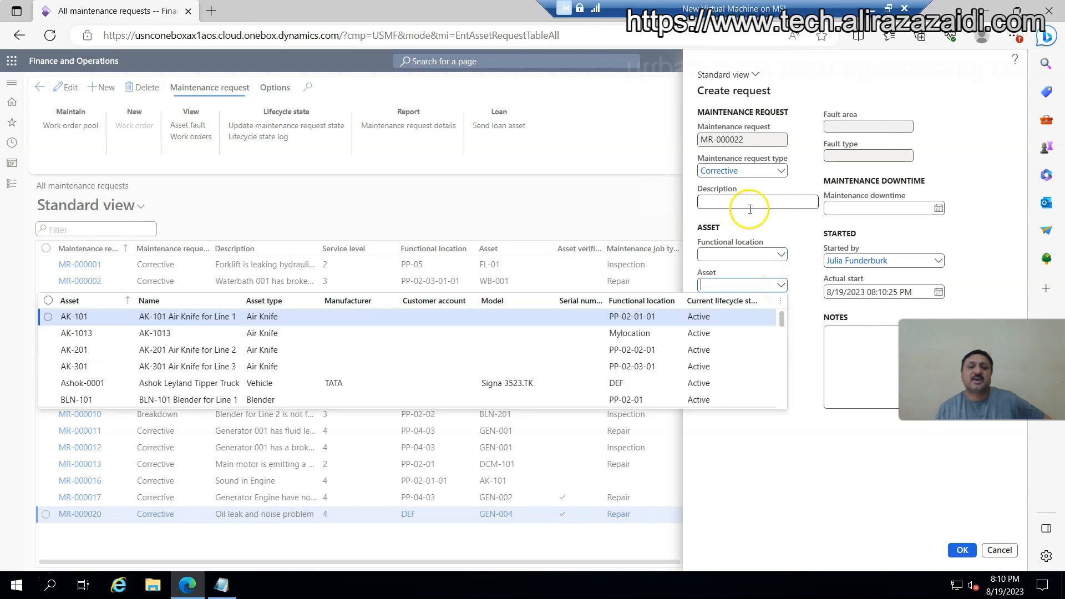
left_click(111, 303)
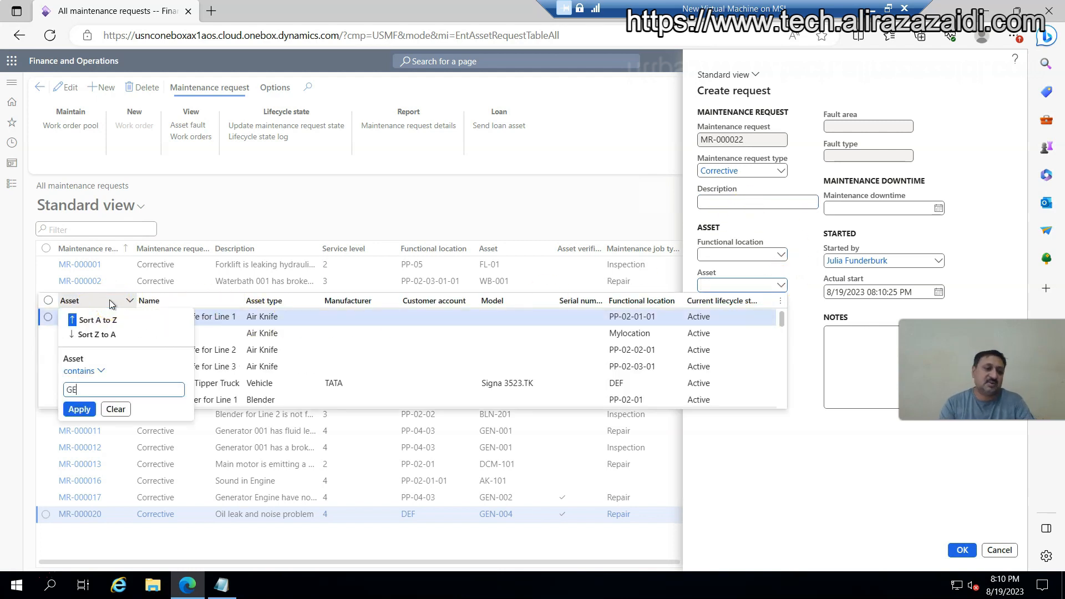
type("GEn")
key("Return")
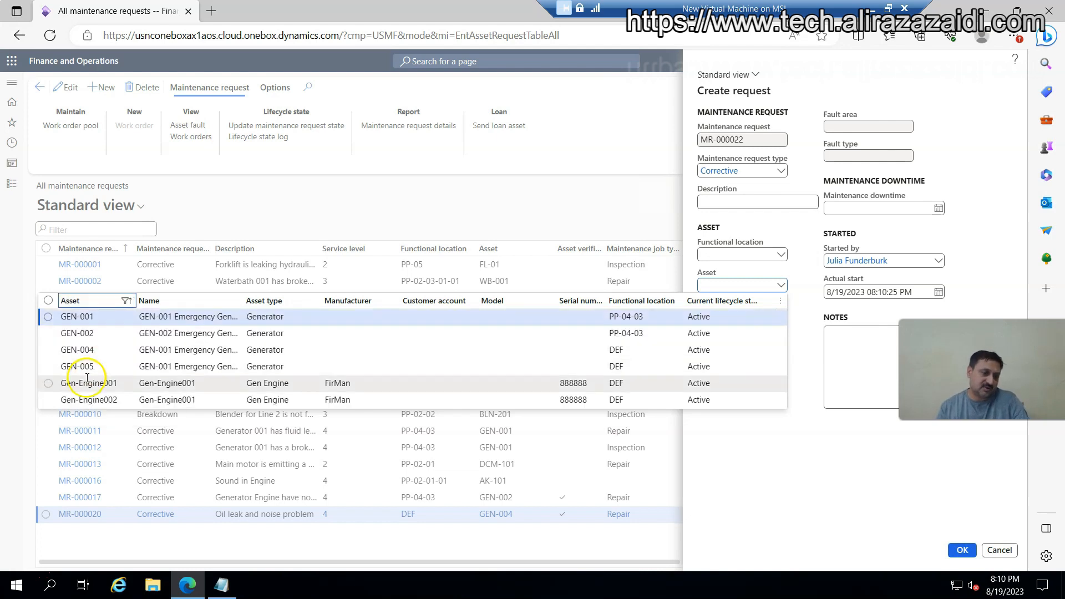
left_click(82, 367)
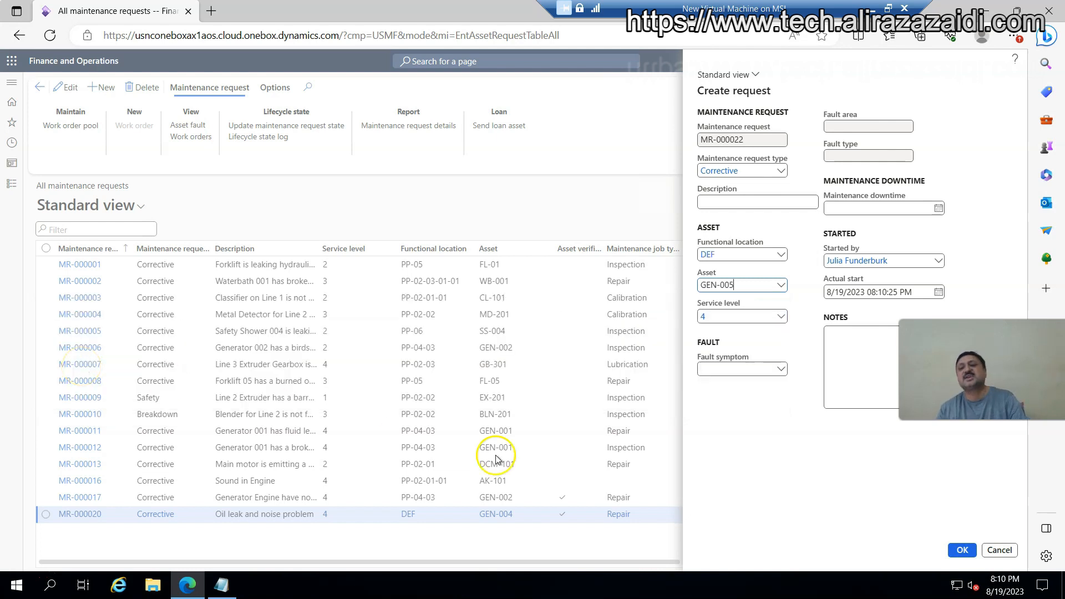
- Set the fault symptom to Oil Leak and save the request
left_click(777, 369)
type("Oil leak")
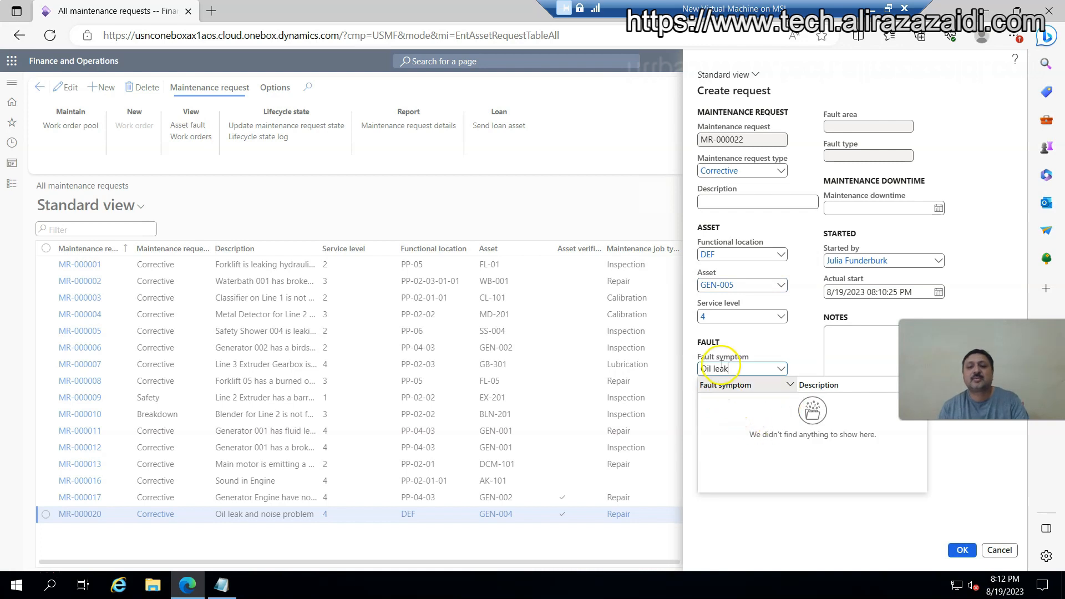
left_click(725, 358)
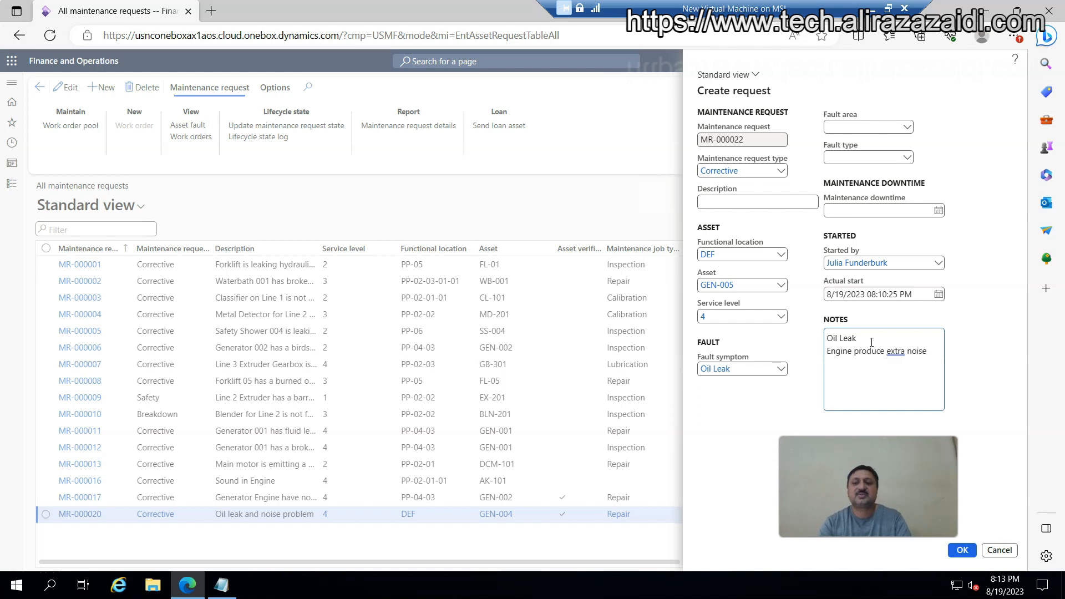
left_click(964, 551)
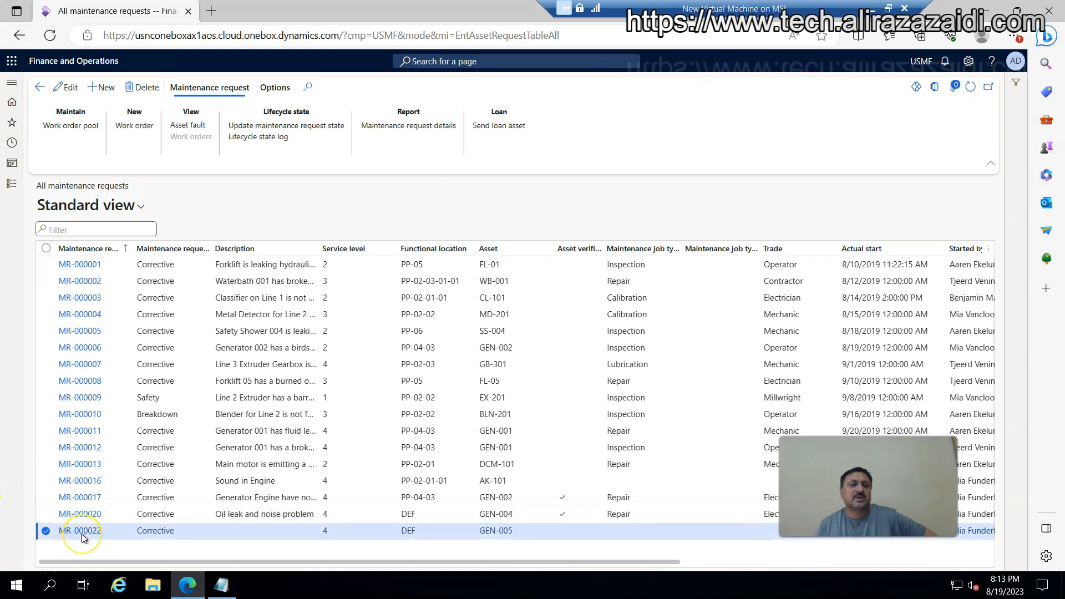
- Open MR-000022's details and put the request into edit mode
left_click(81, 531)
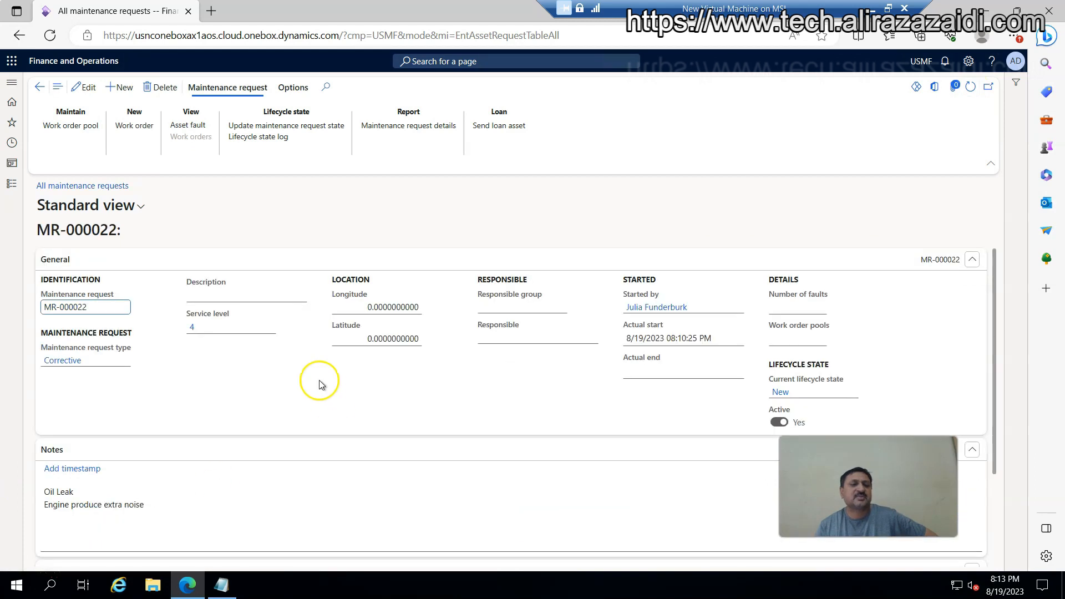
scroll(319, 381, "down", 2)
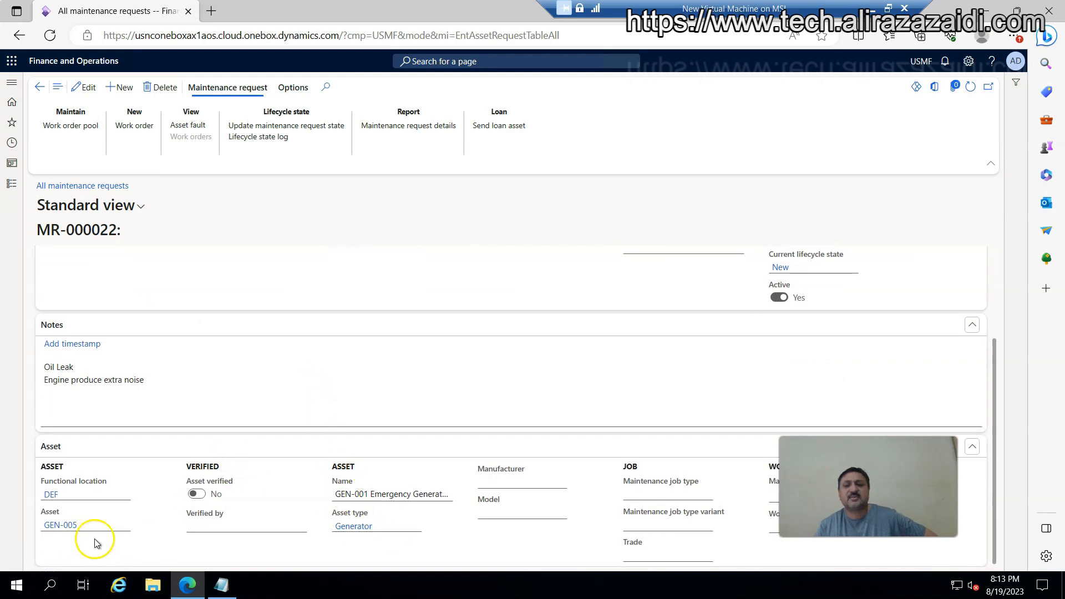
scroll(308, 393, "up", 2)
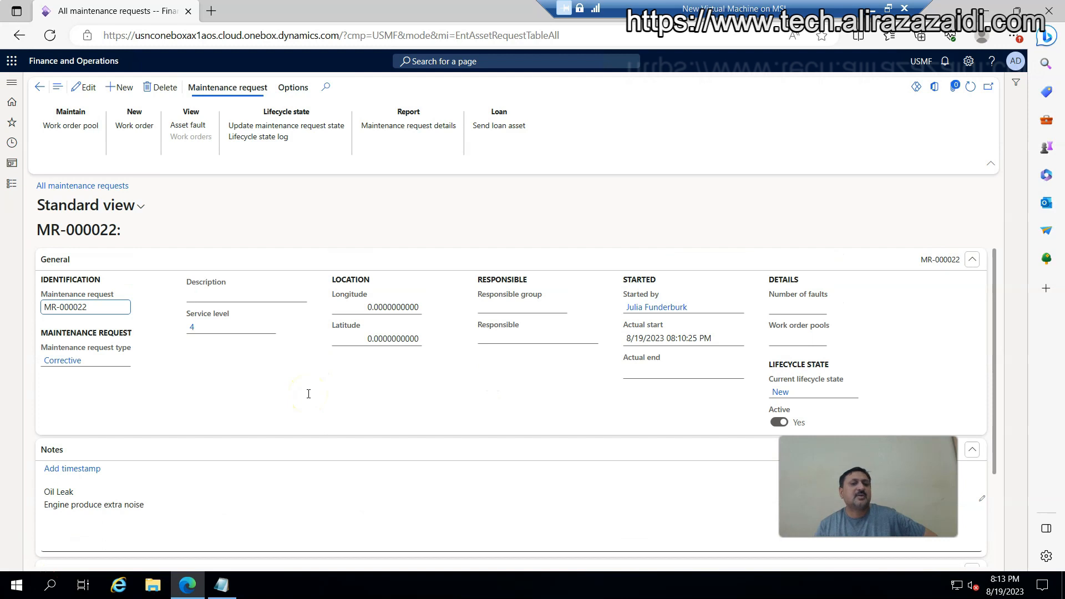
scroll(308, 393, "down", 2)
left_click(81, 89)
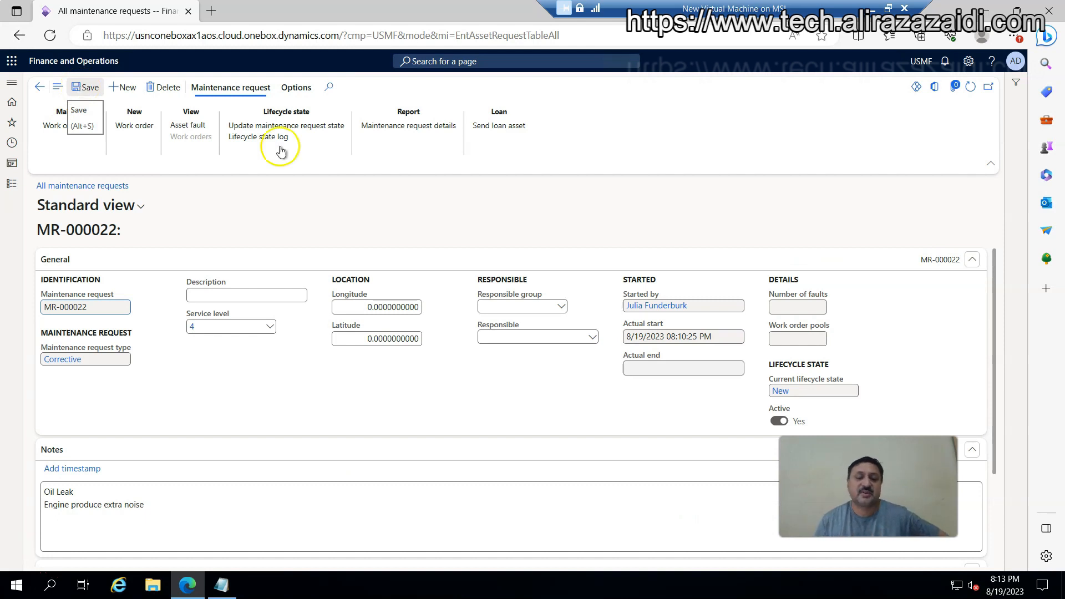
- Add a timestamped issue-found remark to the notes and set Asset verified to Yes
scroll(333, 438, "down", 2)
left_click(337, 298)
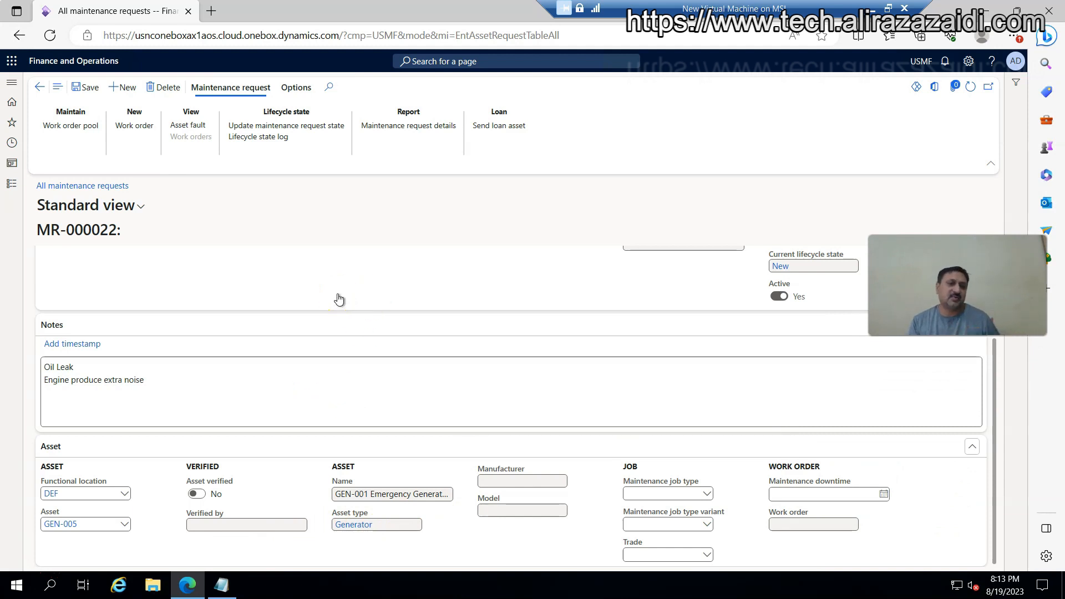
left_click(137, 406)
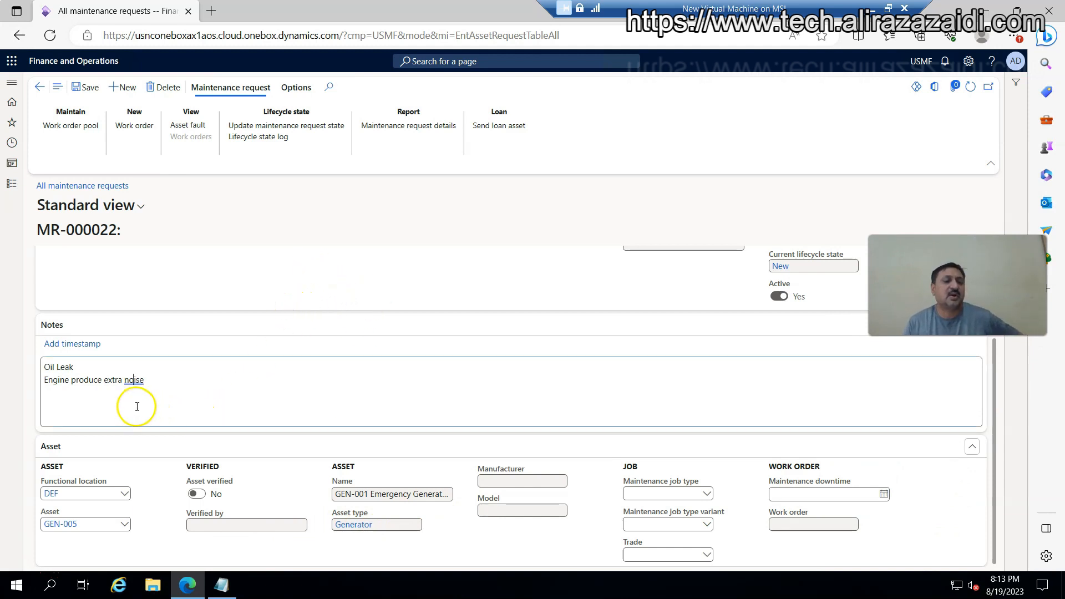
left_click(177, 393)
left_click(174, 351)
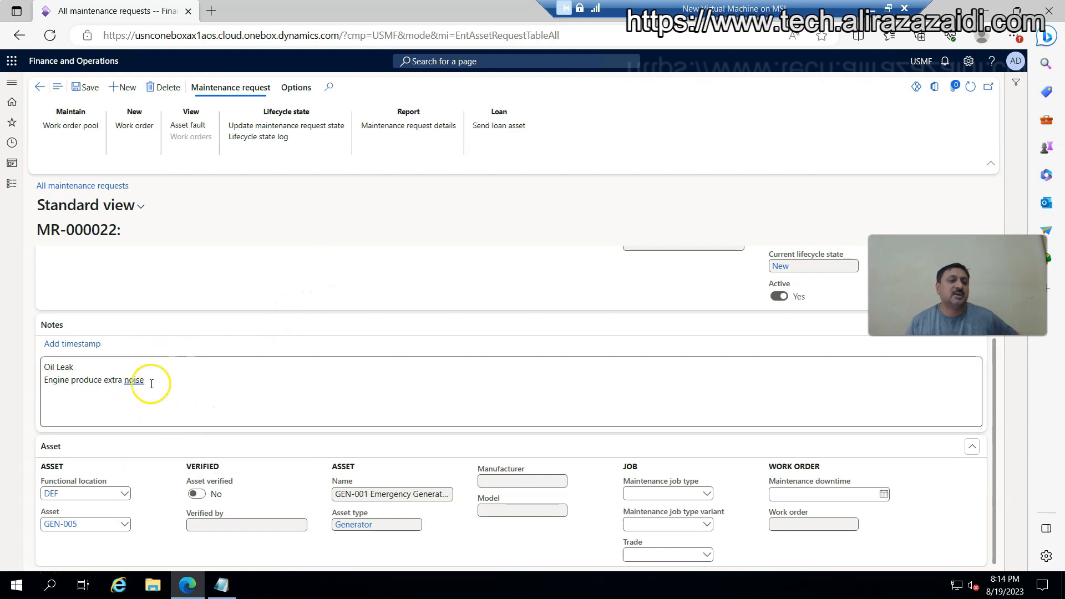
left_click(89, 346)
left_click(102, 383)
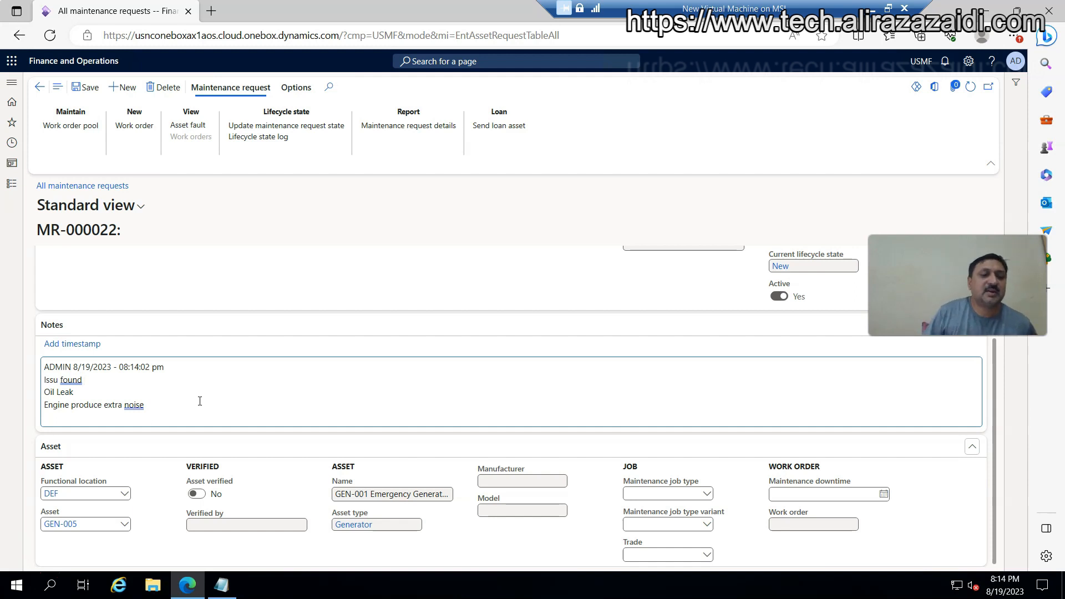
left_click(197, 494)
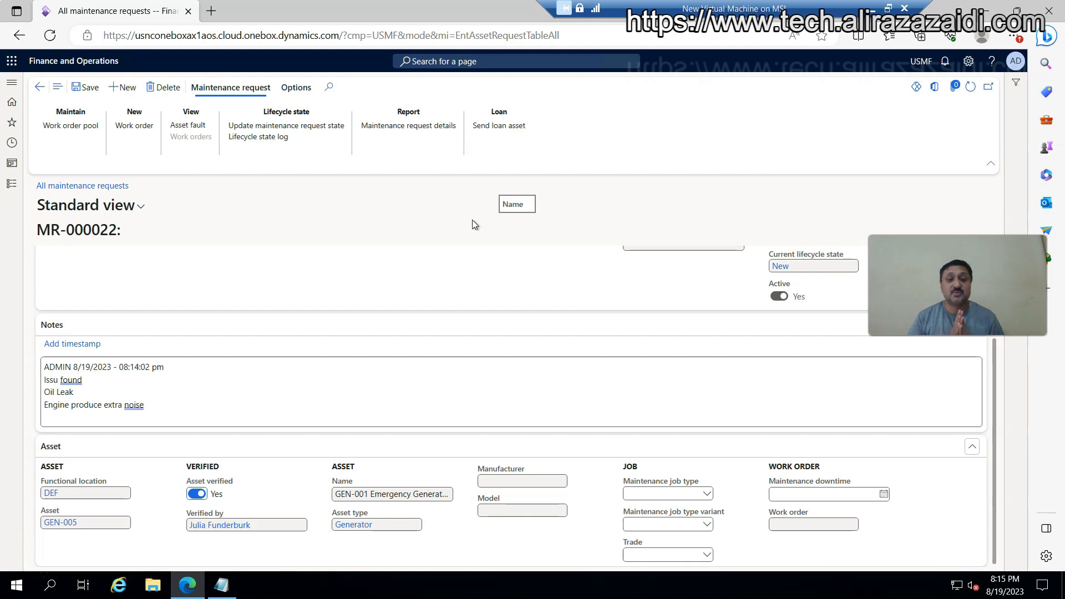
- Update MR-000022's request state to InProgress, recording its actual start time
left_click(304, 127)
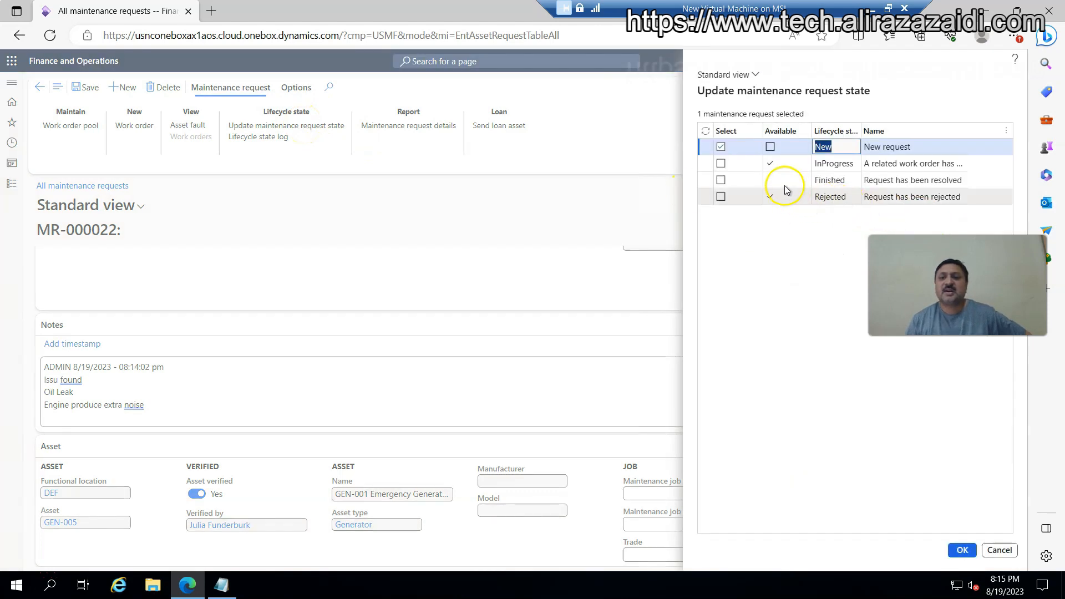
left_click(721, 163)
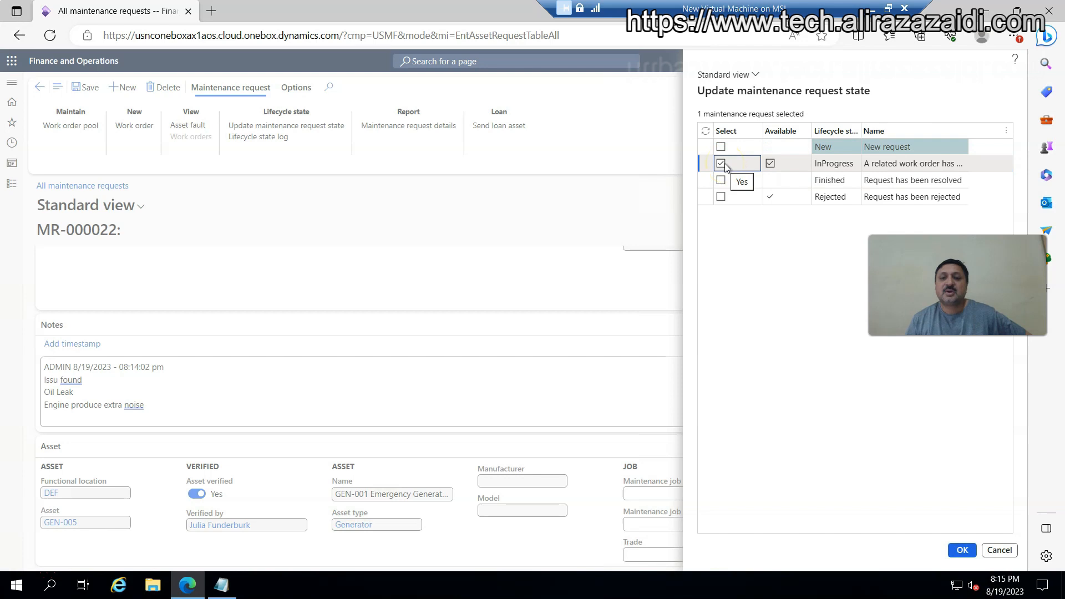
left_click(962, 550)
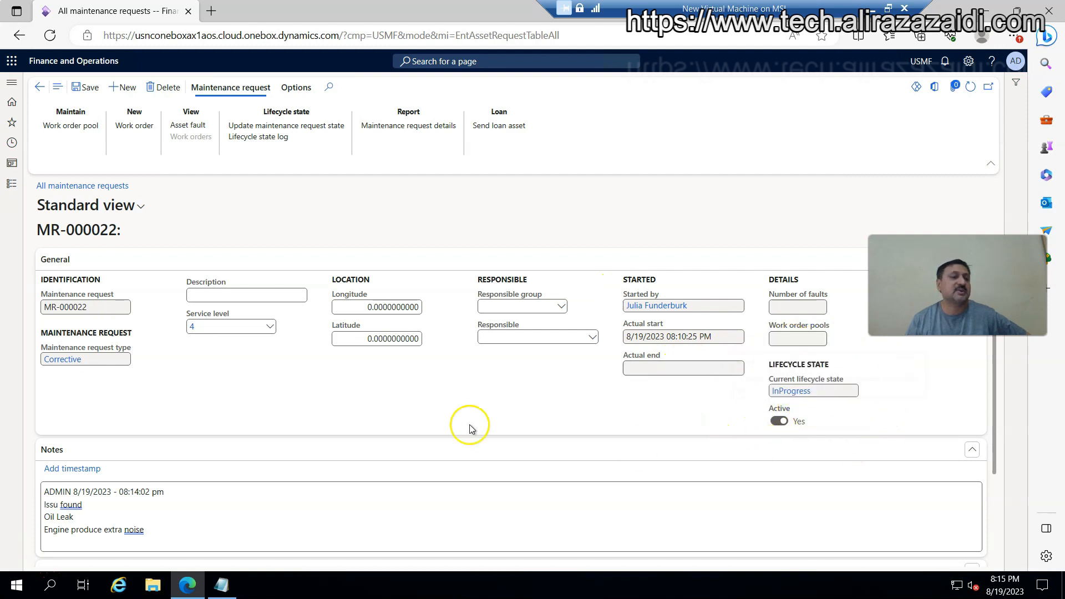
- Create a work order from MR-000022 with a description, job type Repair and trade Electrician
left_click(143, 128)
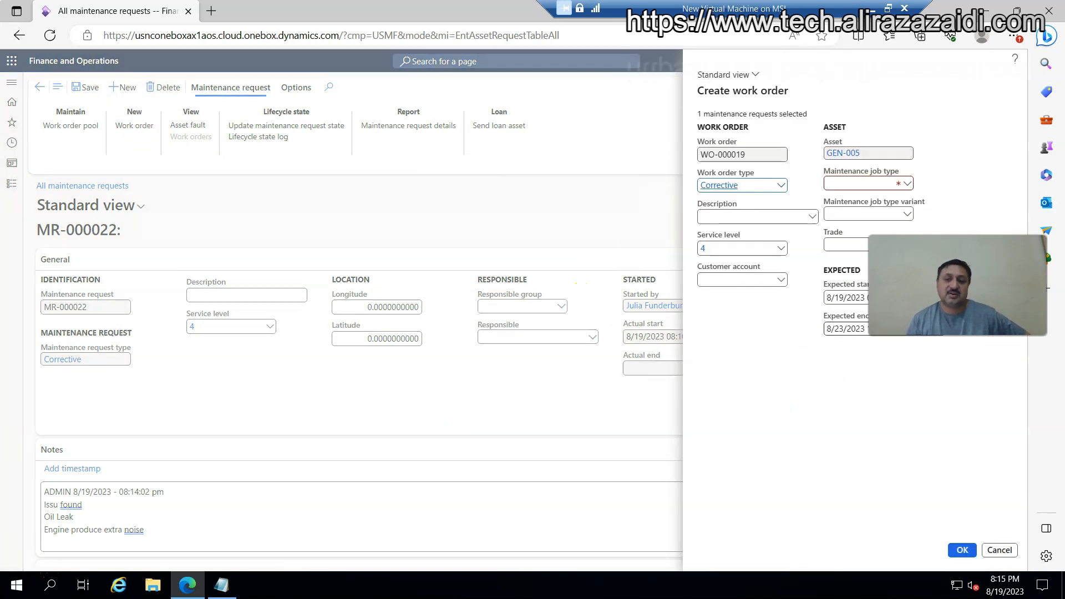
left_click(725, 218)
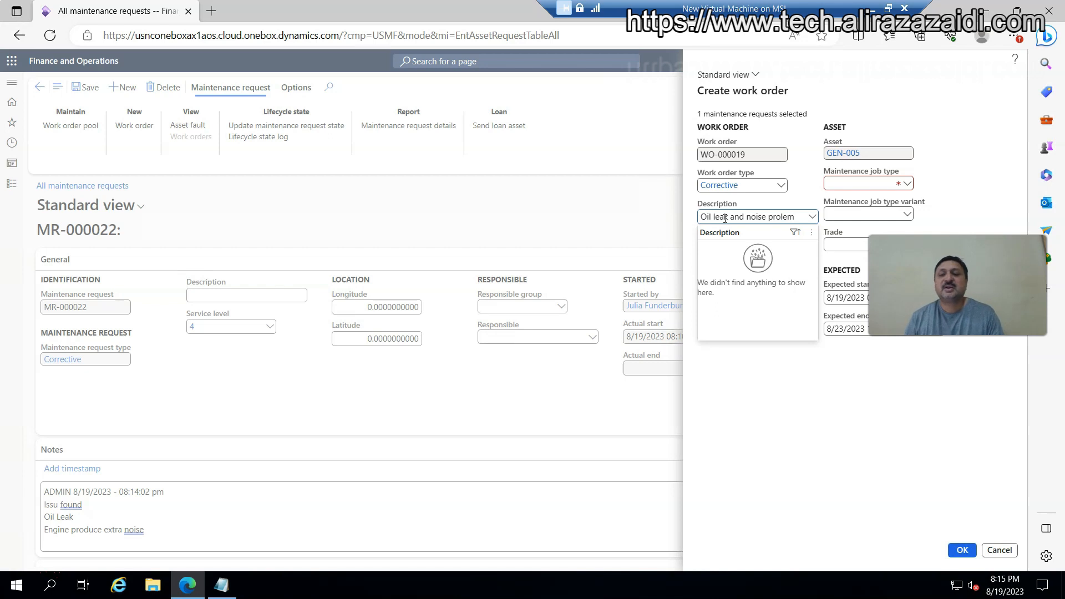
left_click(907, 183)
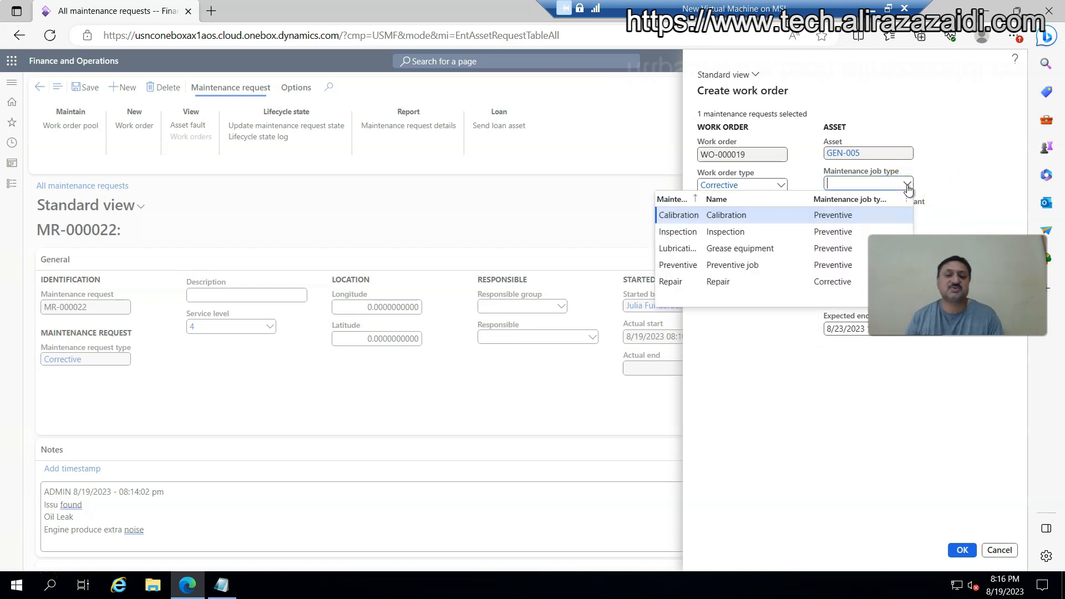
left_click(673, 282)
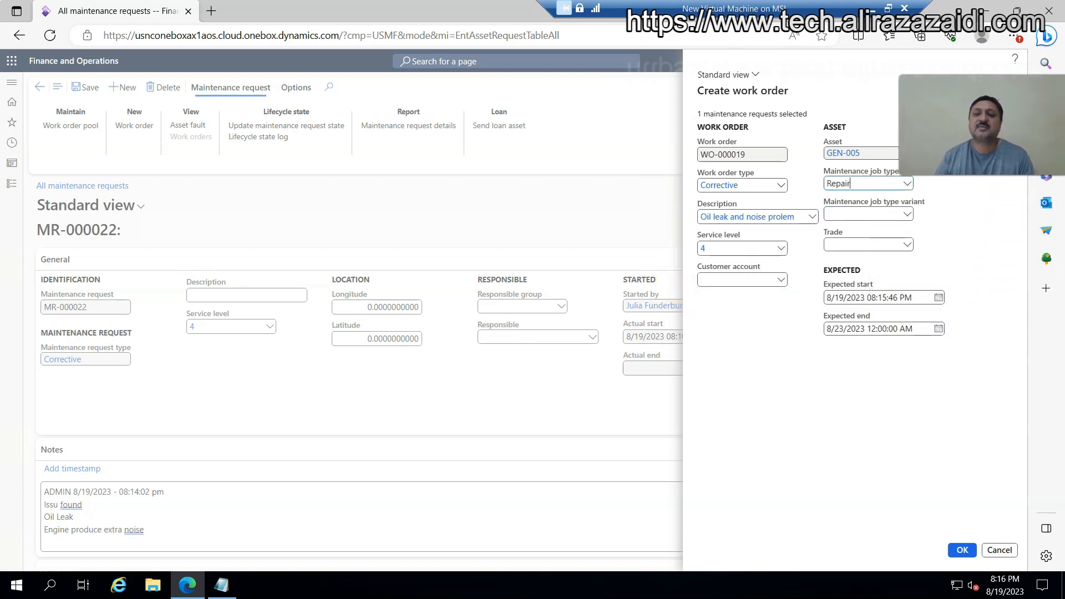
left_click(907, 246)
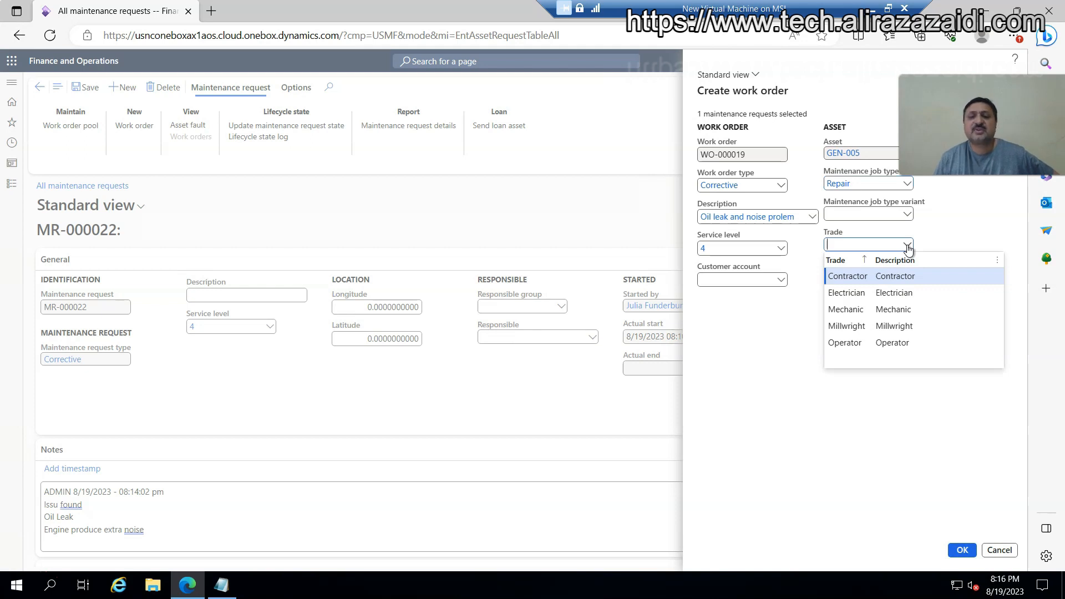
left_click(846, 292)
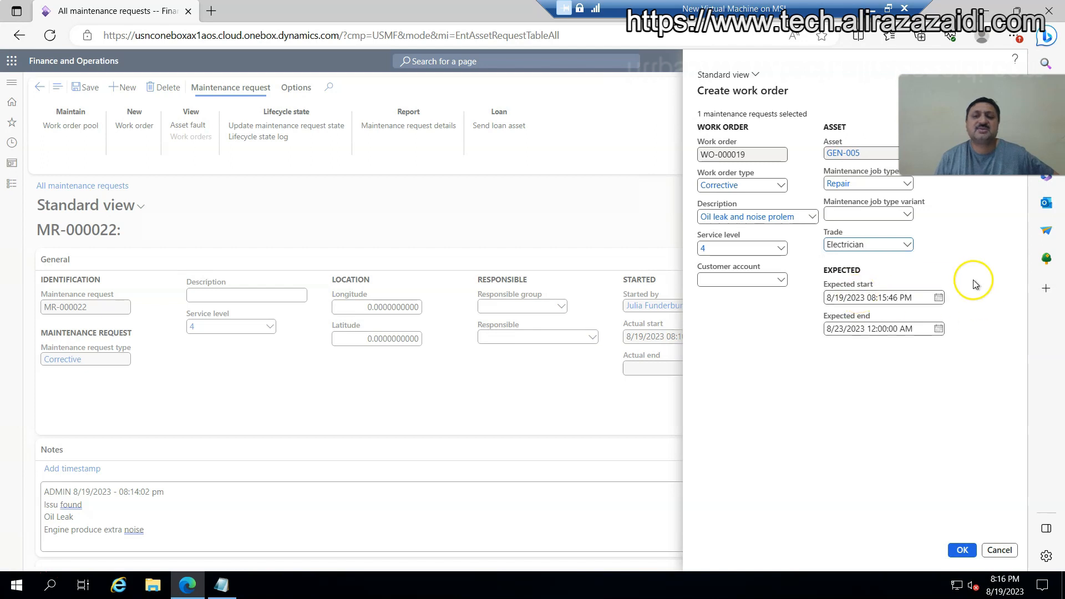
left_click(907, 215)
left_click(907, 215)
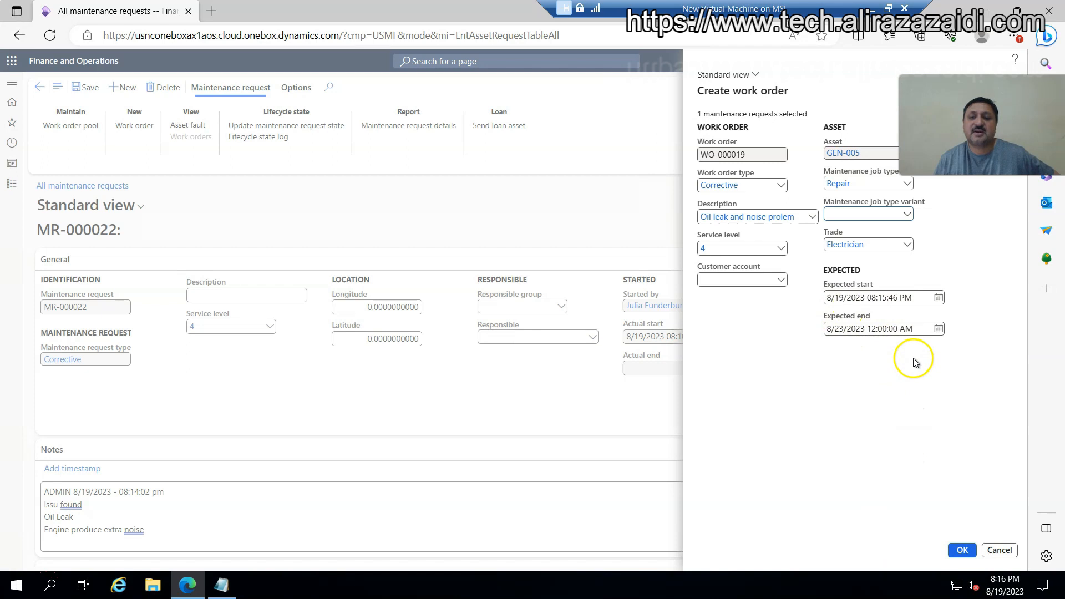
left_click(963, 551)
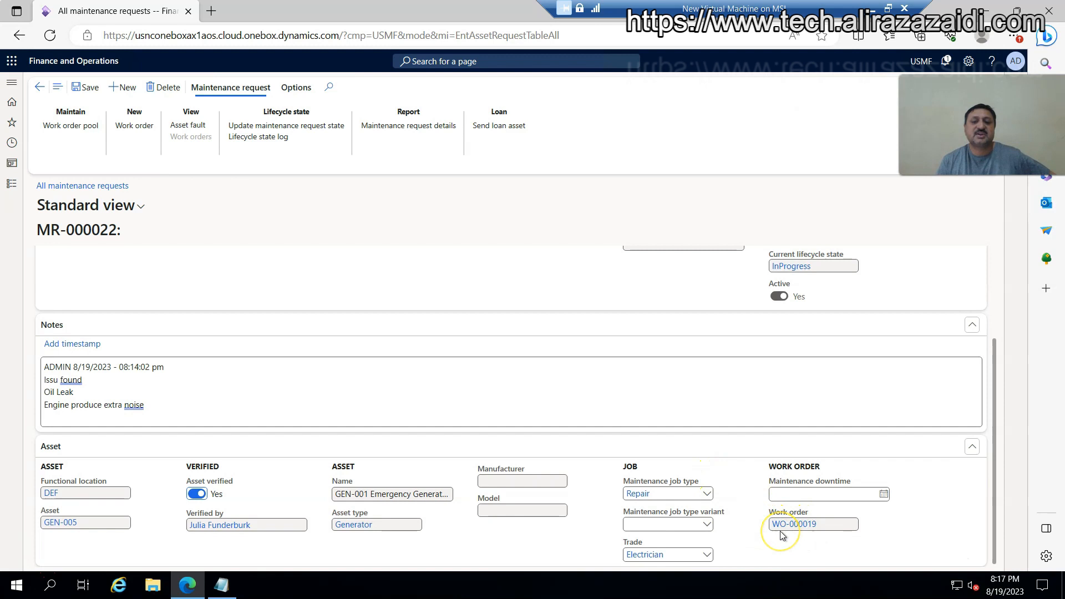
- Navigate to Asset management > Work orders > All work orders
left_click(808, 539)
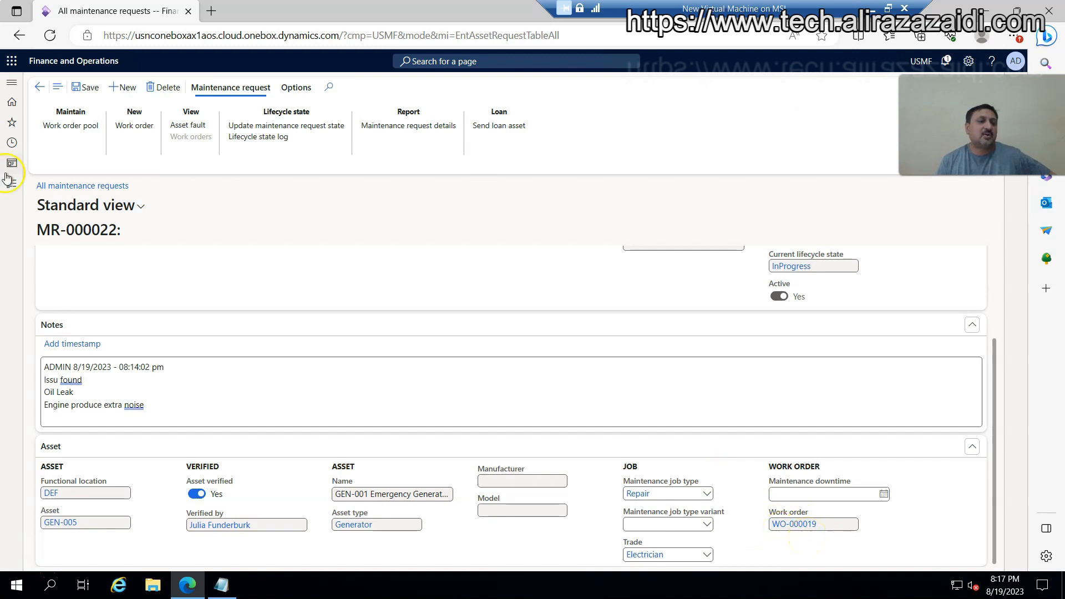
left_click(12, 185)
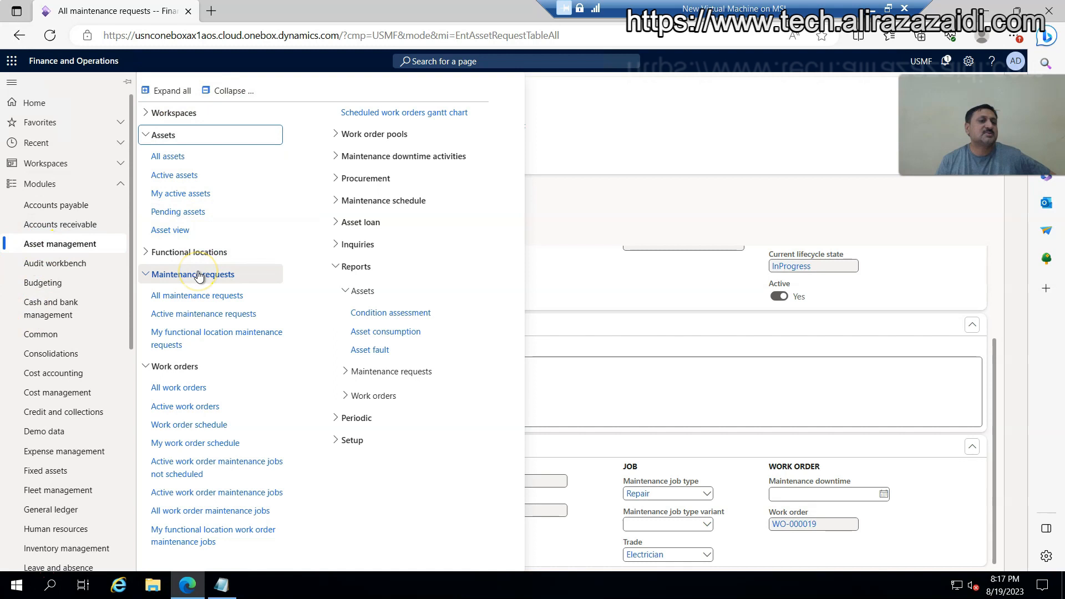
left_click(178, 388)
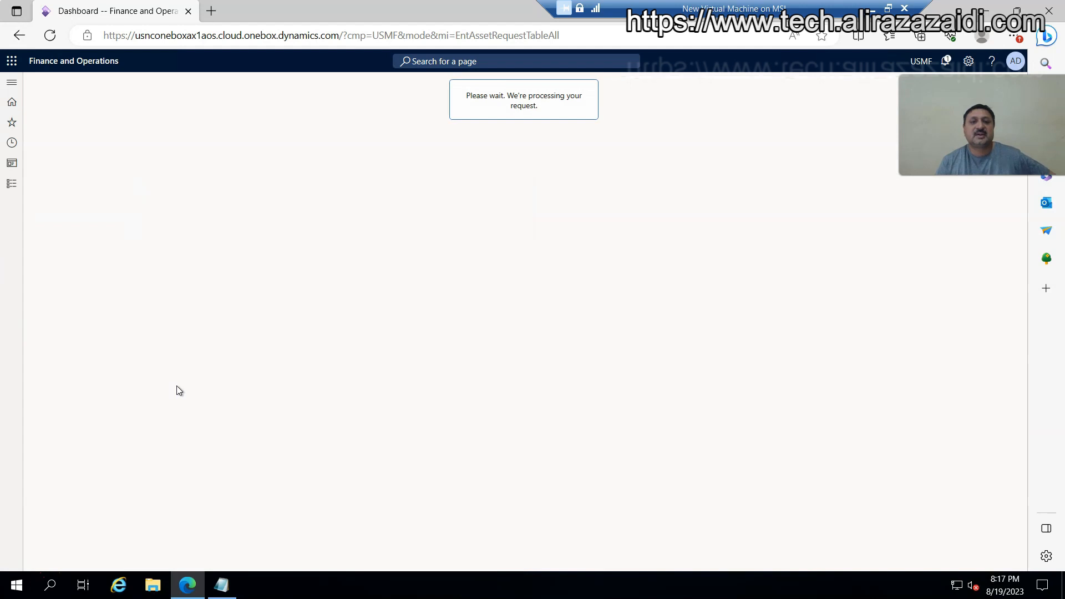
- Open WO-000019 and check the GEN-005 Repair job line's schedule and description details
left_click(154, 474)
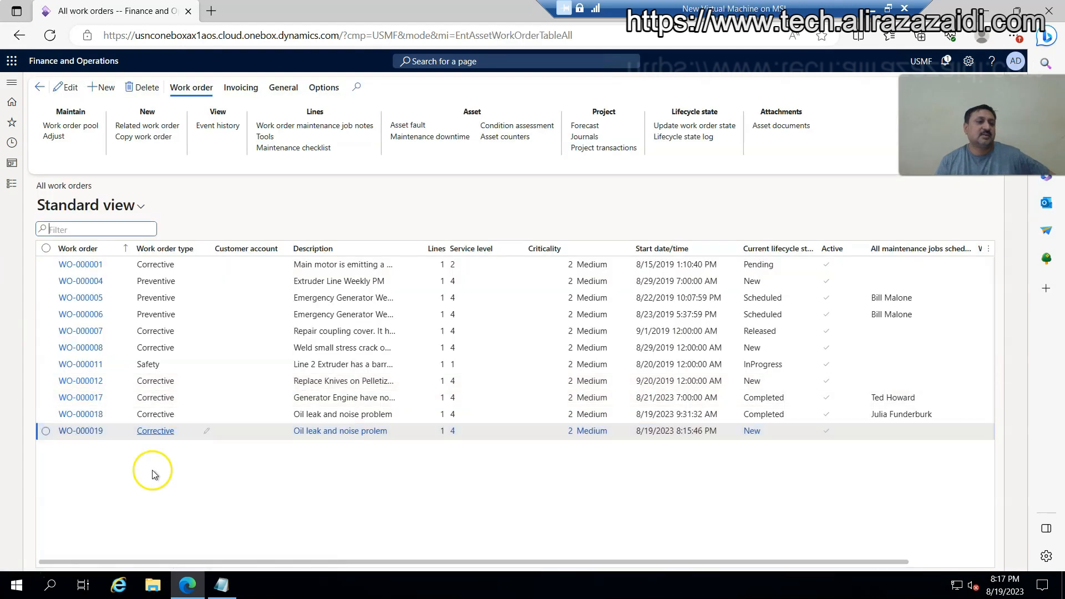
left_click(95, 437)
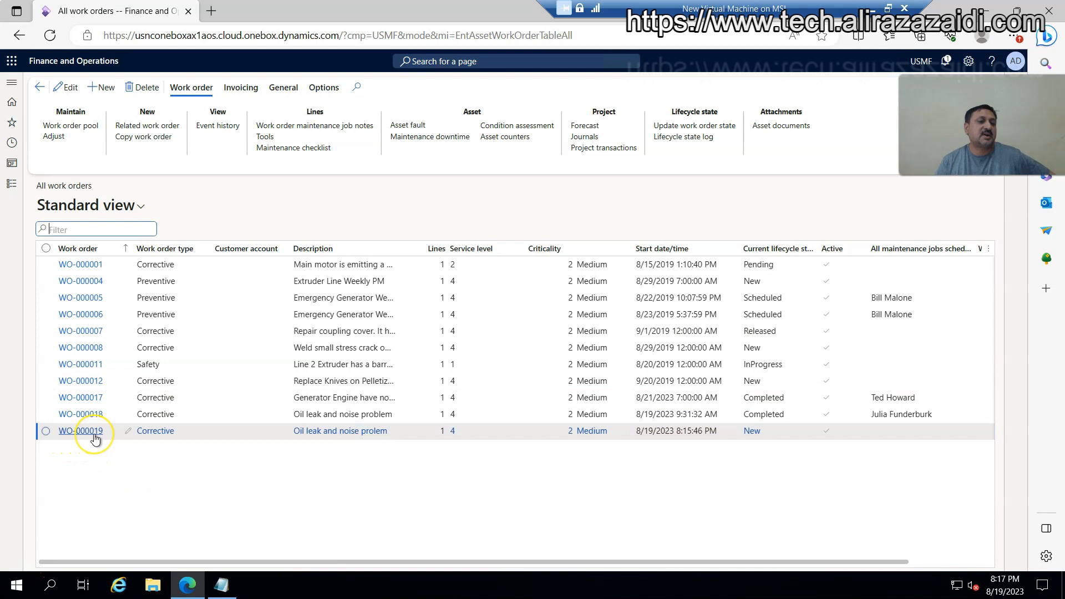
scroll(481, 483, "down", 2)
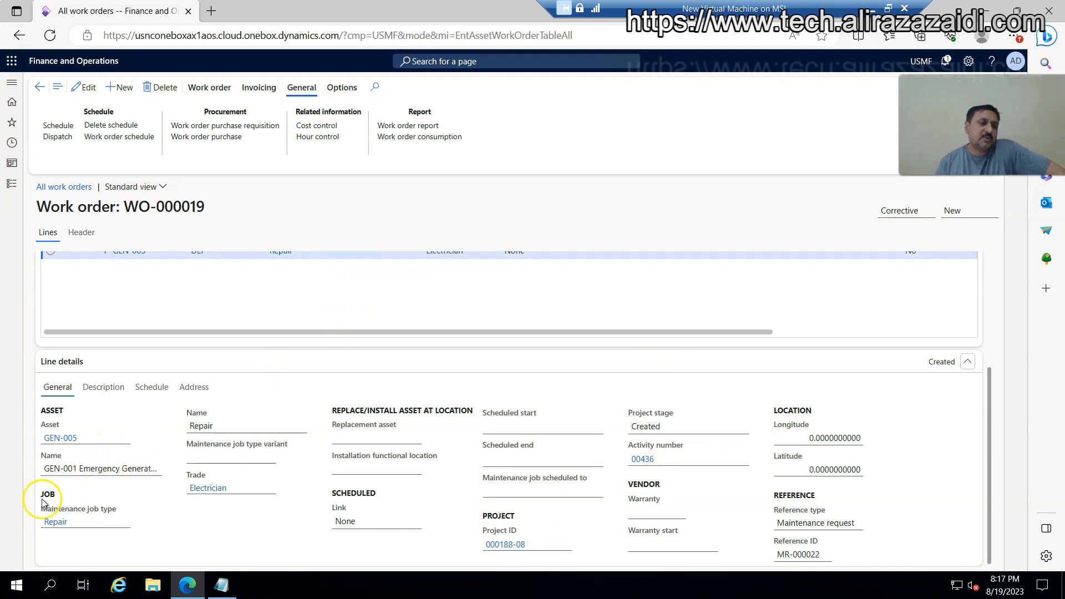
scroll(321, 399, "up", 3)
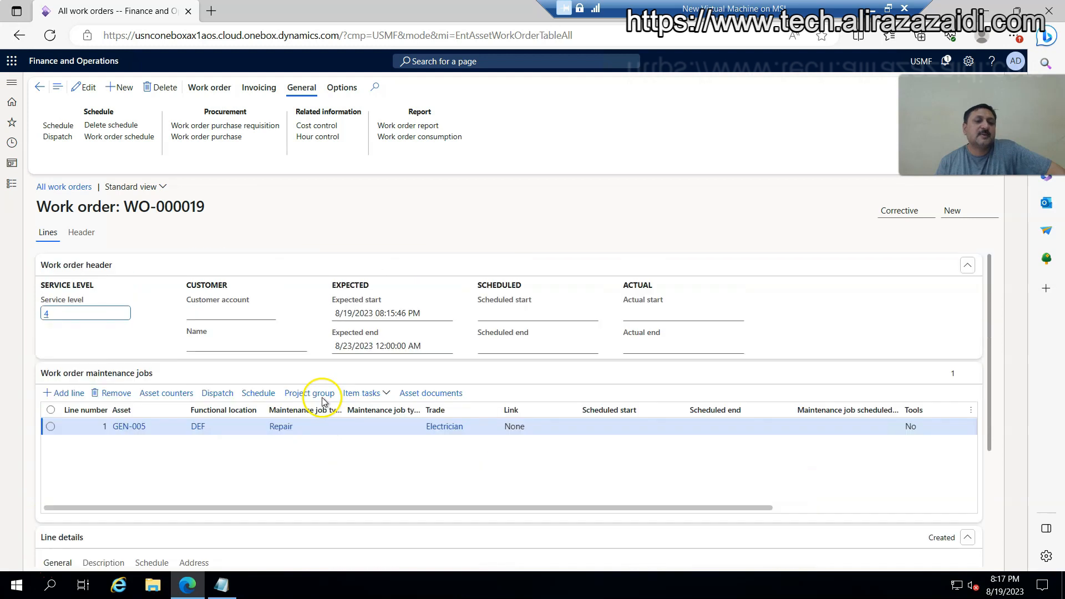
scroll(322, 400, "down", 2)
left_click(151, 420)
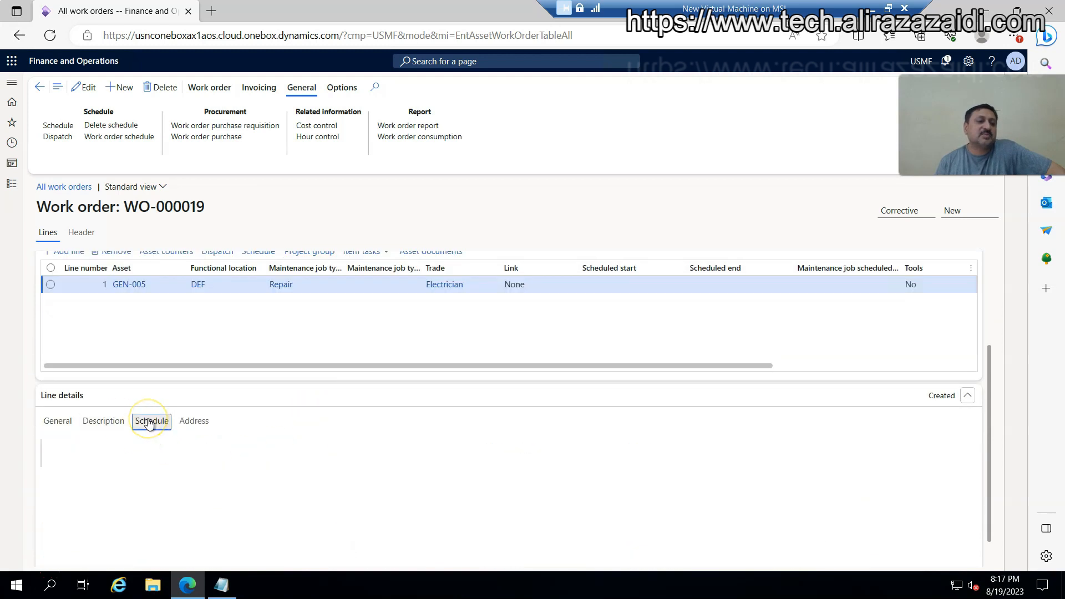
left_click(105, 425)
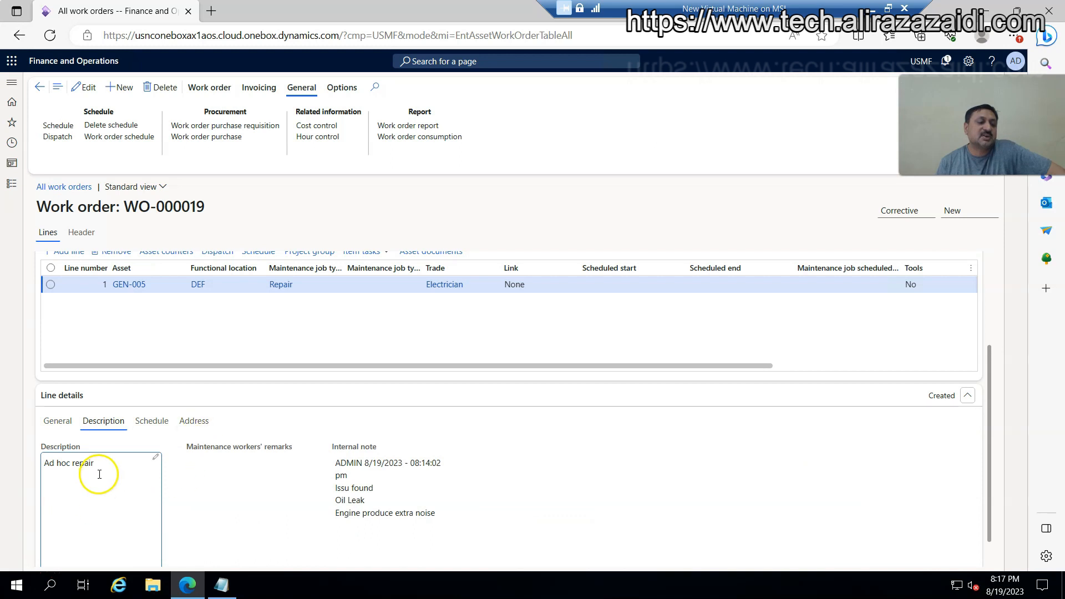
scroll(202, 499, "down", 1)
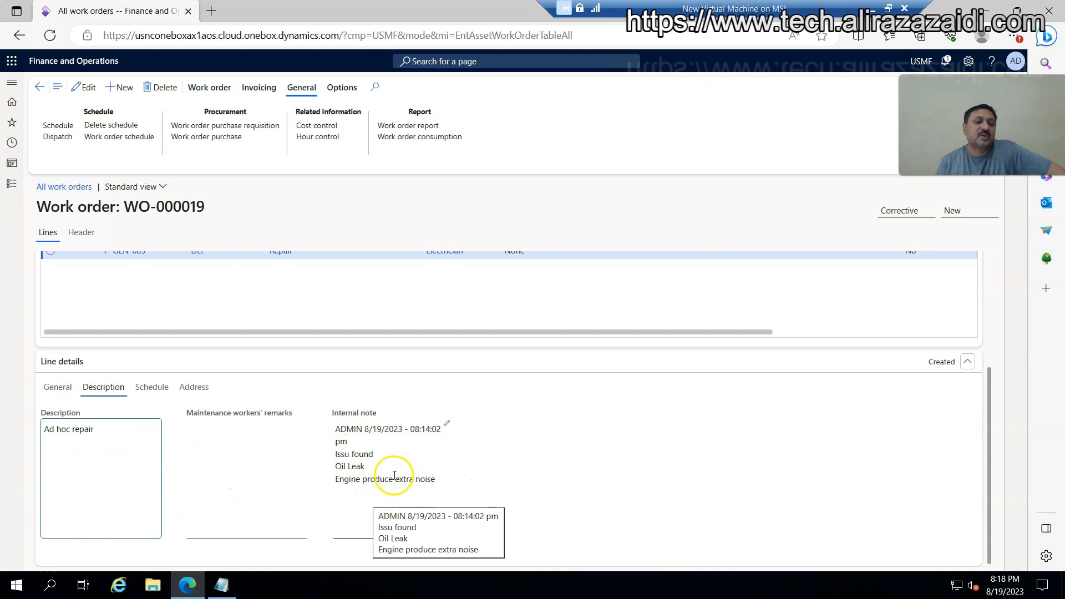
scroll(368, 459, "up", 3)
scroll(368, 458, "up", 2)
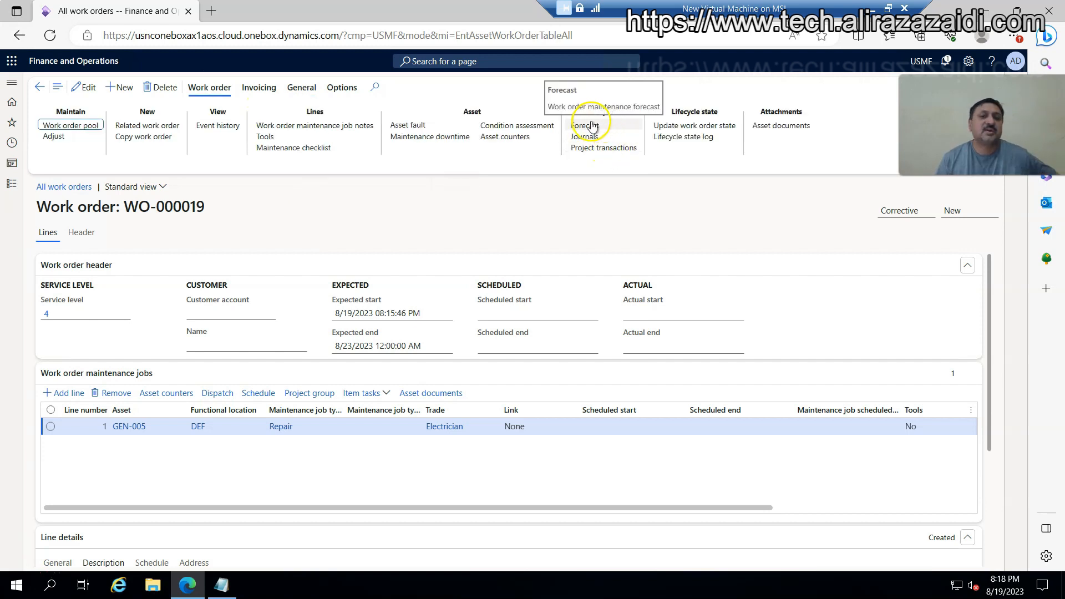
- In WO-000019's forecast, raise maintenance hours from 1.00 to 3.00 with line property NonBill
left_click(587, 128)
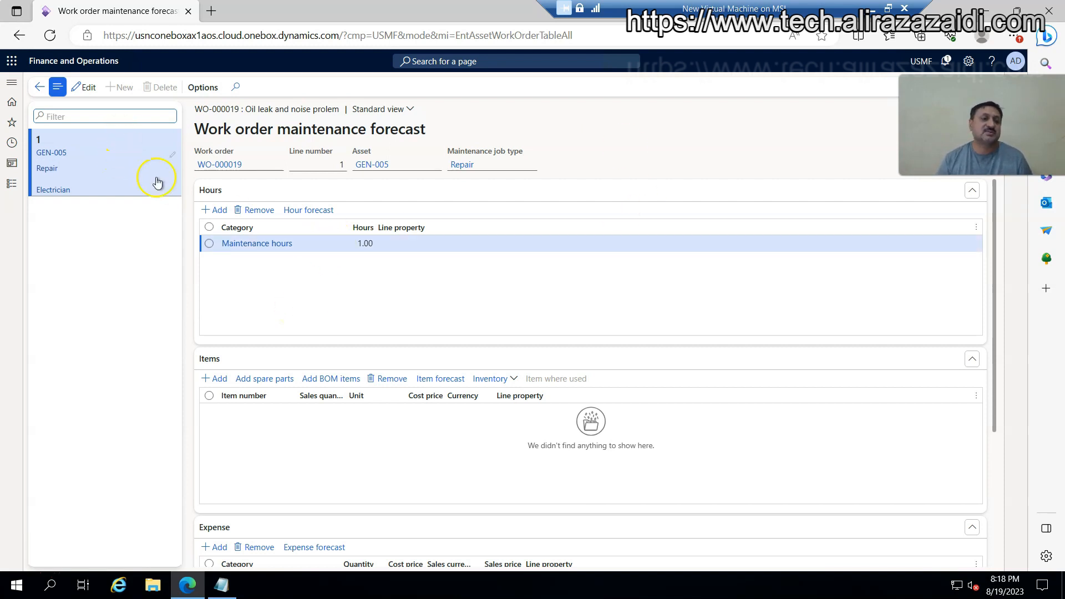
left_click(85, 87)
left_click(366, 243)
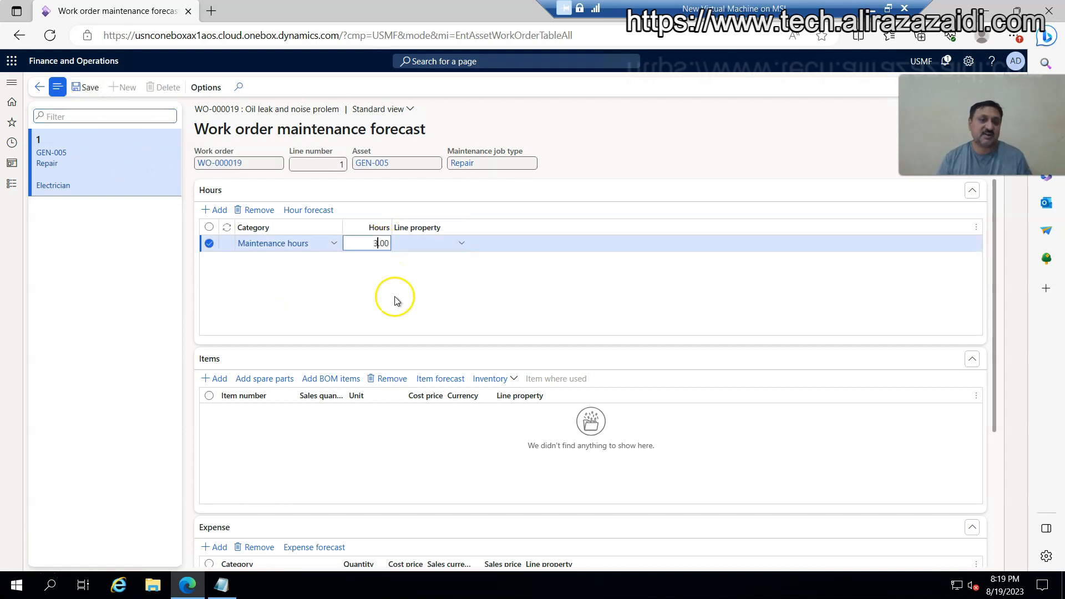
left_click(462, 244)
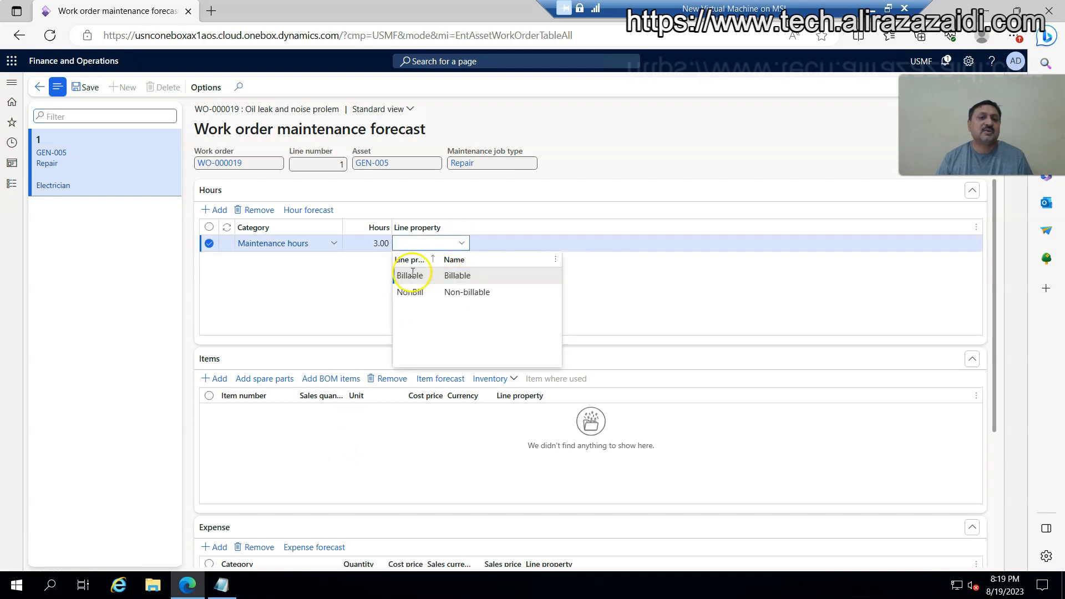
left_click(410, 290)
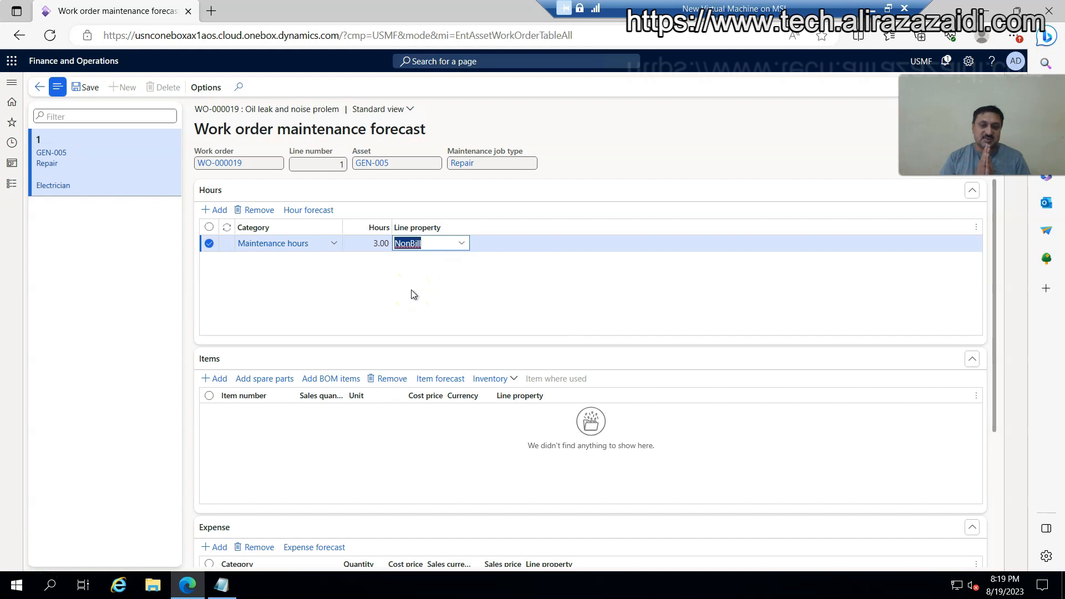
- Show the Site and Warehouse inventory dimension columns in the forecast item lines
left_click(213, 379)
left_click(477, 408)
left_click(514, 395)
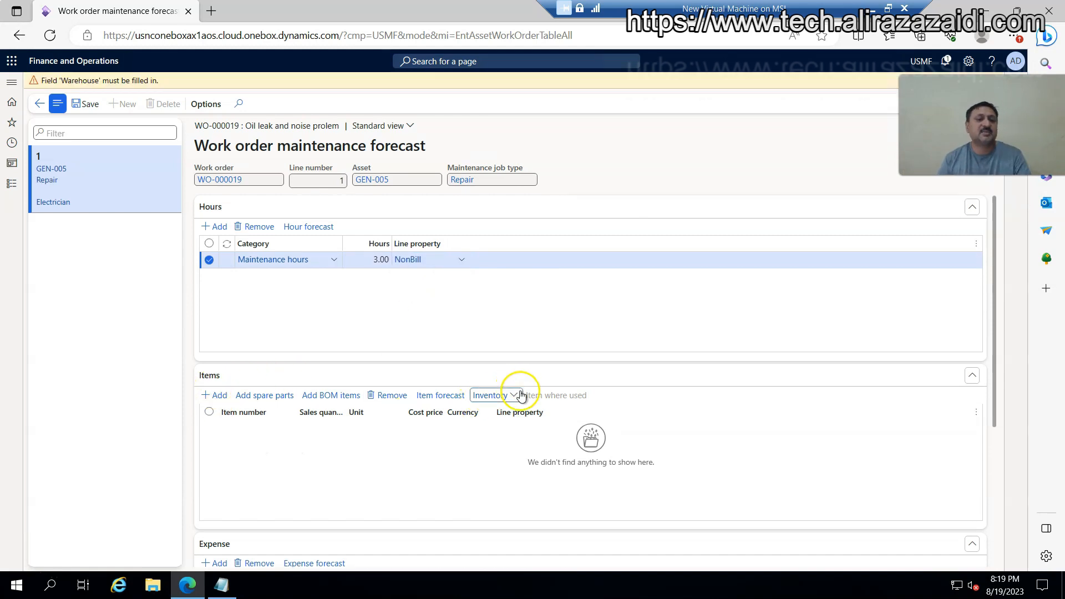
left_click(510, 412)
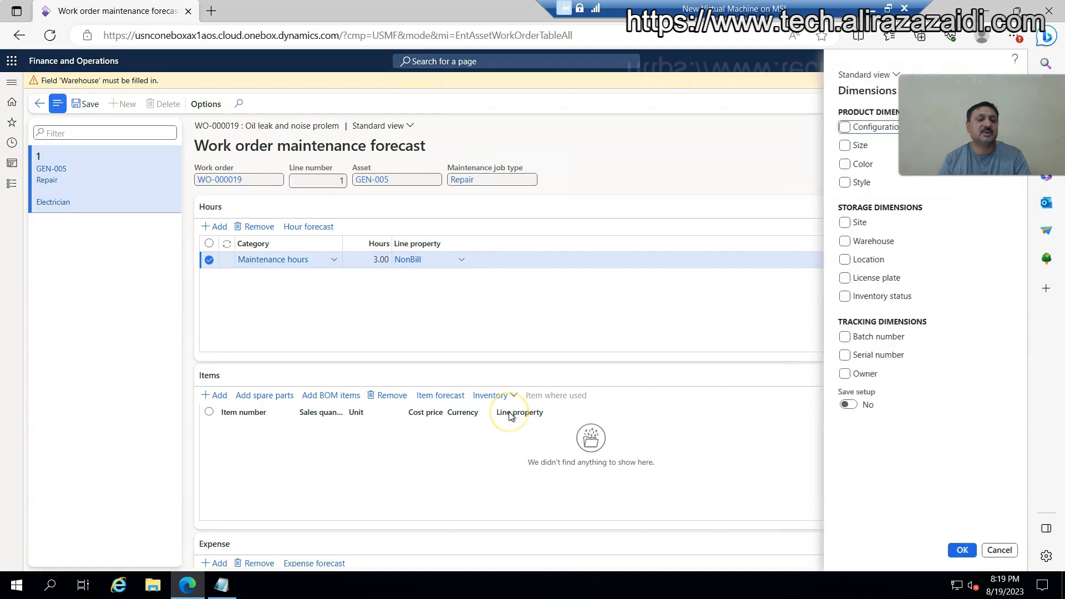
left_click(844, 222)
left_click(844, 240)
left_click(963, 550)
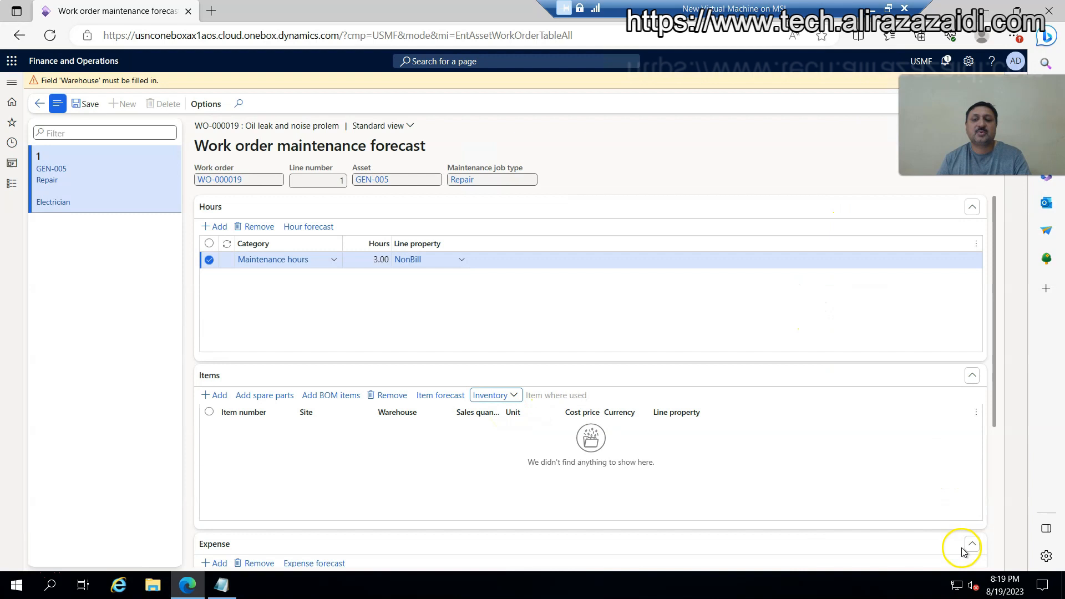
- Add item Gen-Fitler-0001 at site 1, warehouse 11
left_click(222, 396)
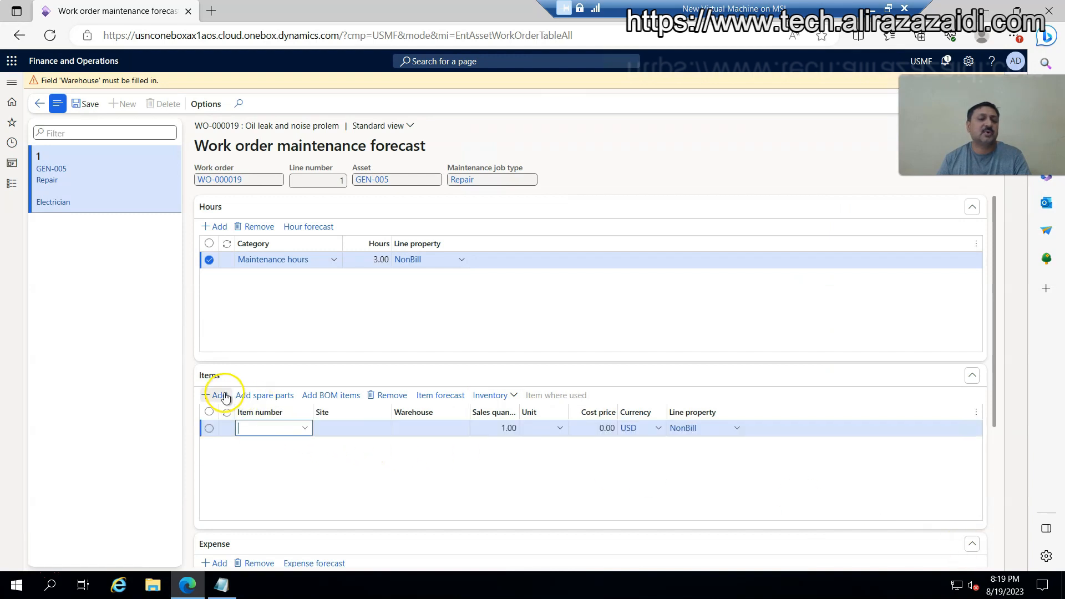
left_click(305, 429)
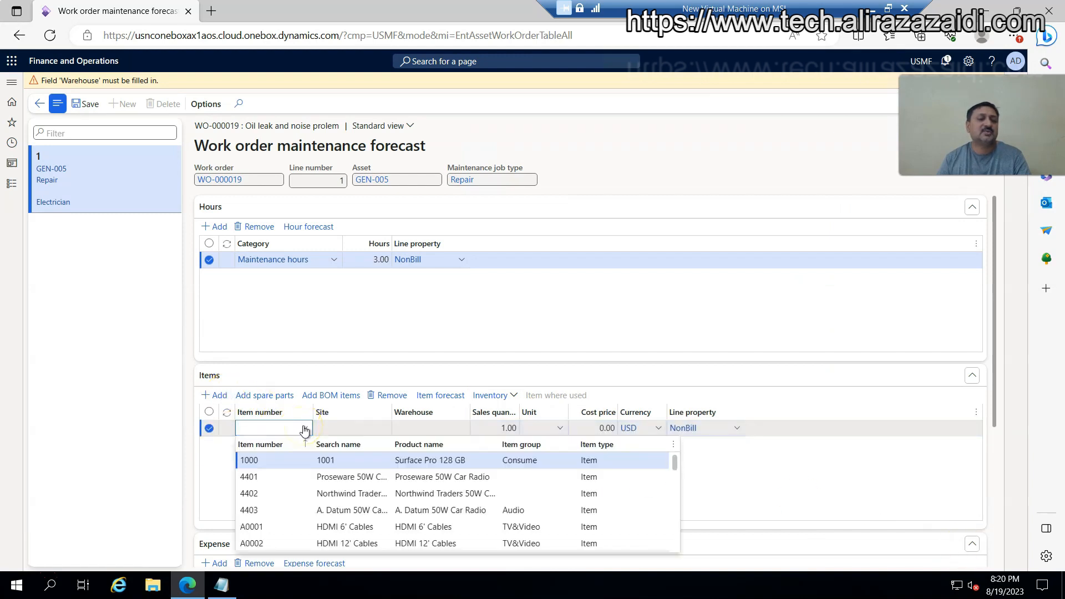
left_click(287, 443)
type("Gen")
key("Return")
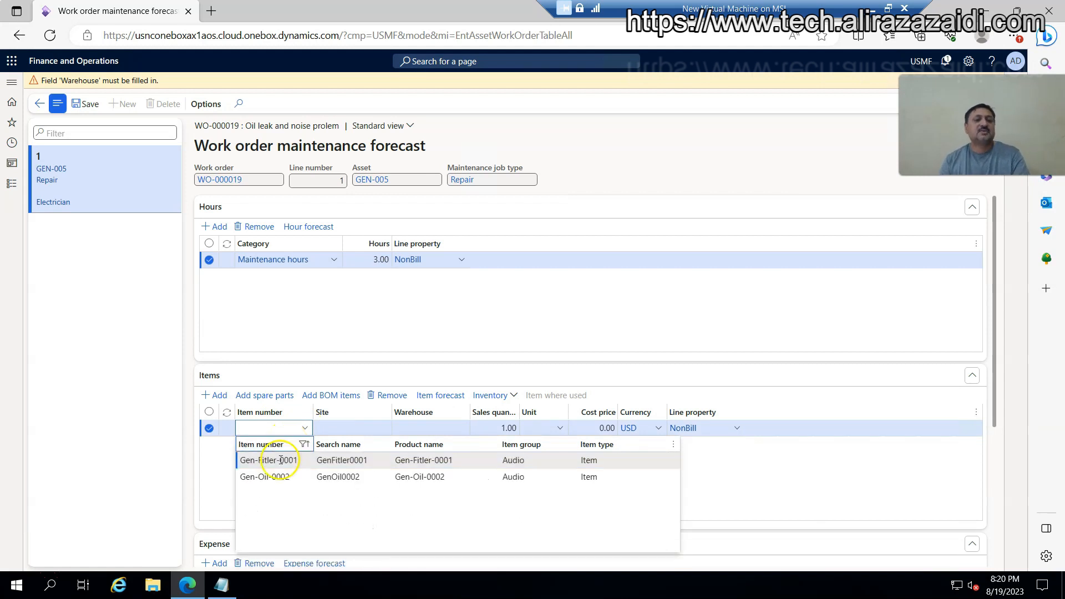
left_click(271, 460)
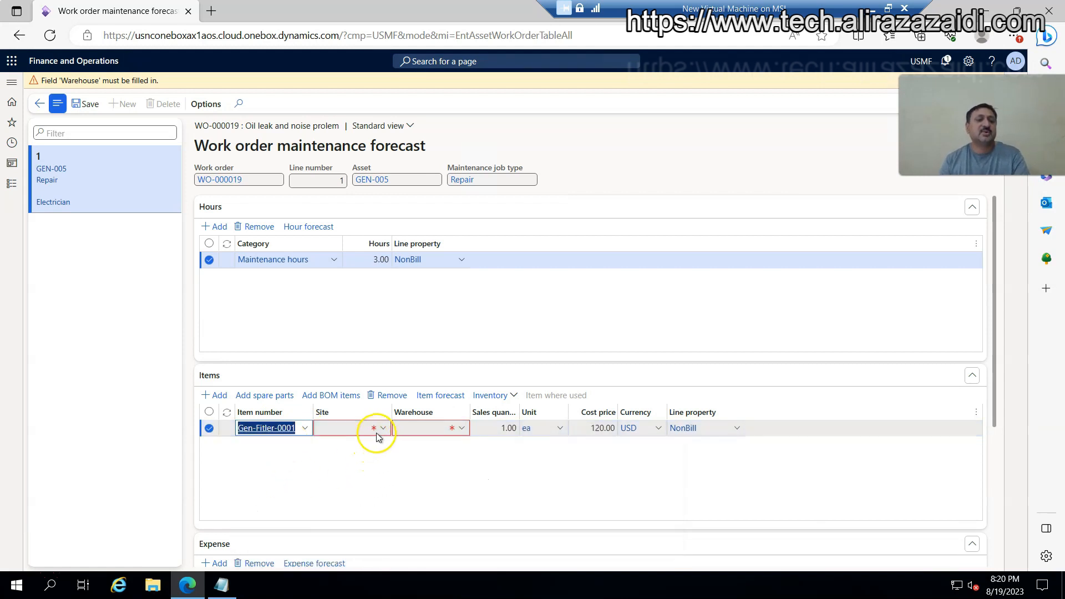
left_click(379, 429)
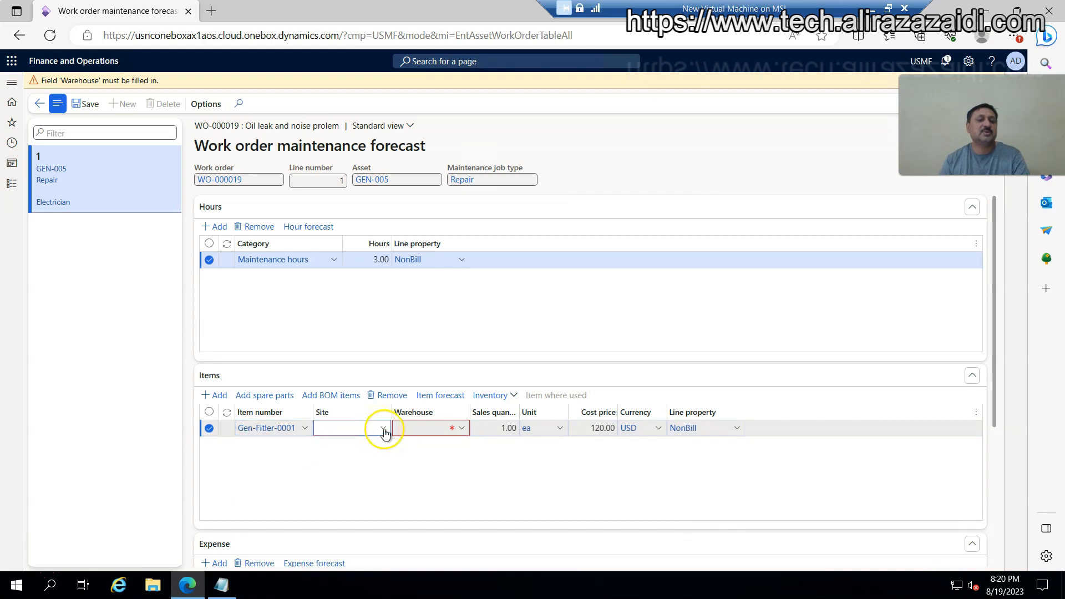
left_click(381, 428)
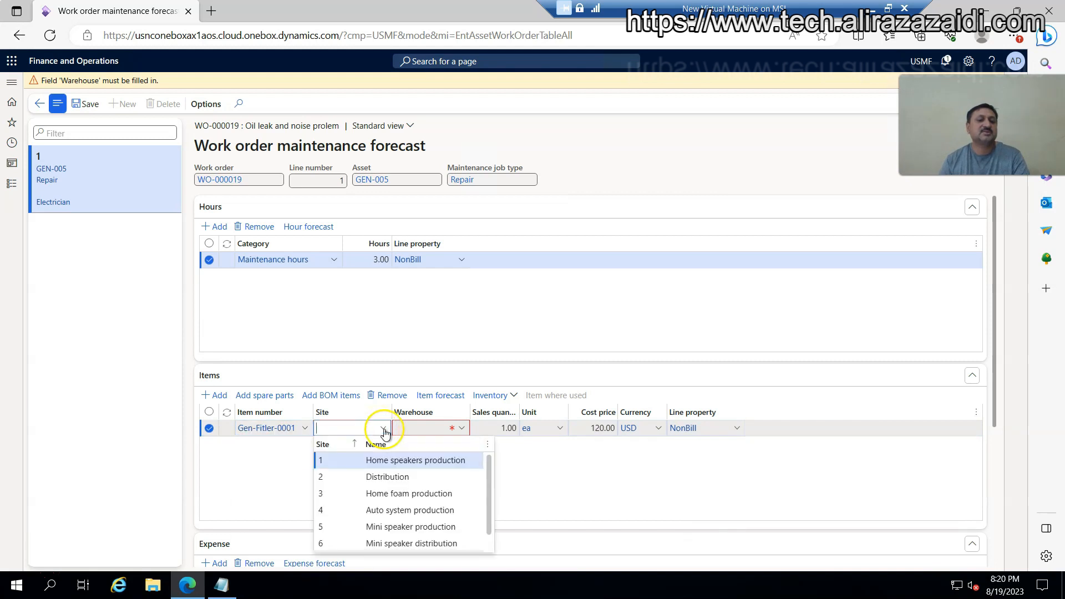
left_click(324, 461)
left_click(459, 430)
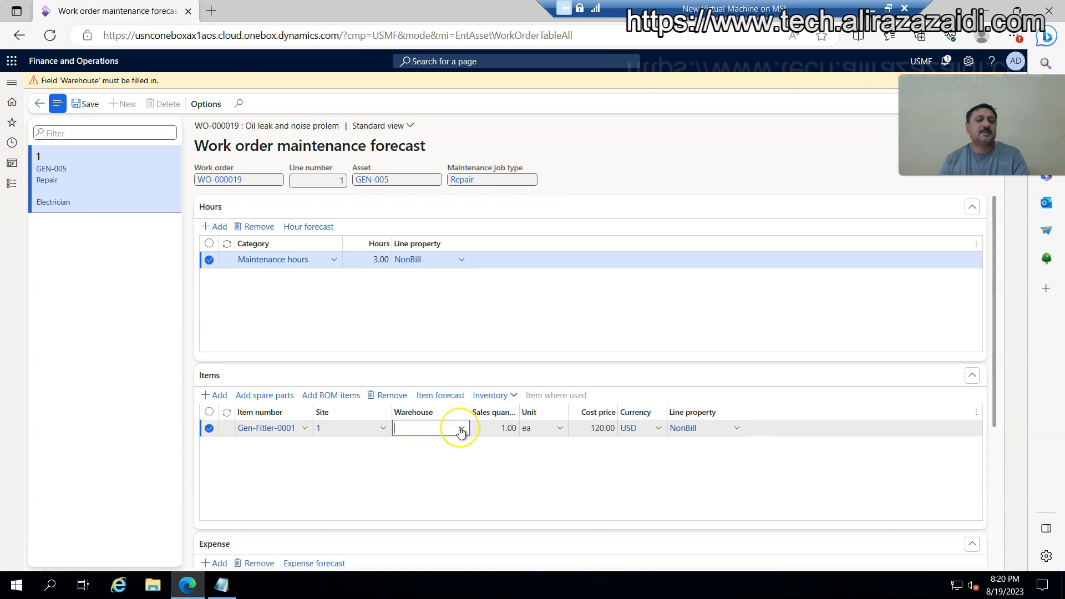
left_click(460, 431)
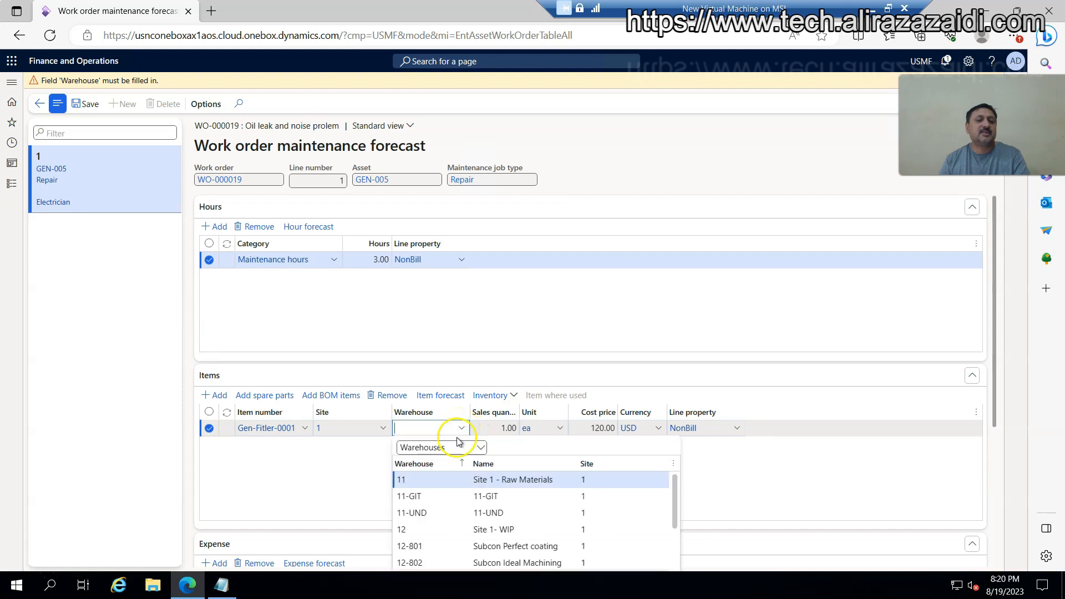
left_click(405, 476)
- Add item Gen-Oil-0002 at site 1, warehouse 11
left_click(214, 395)
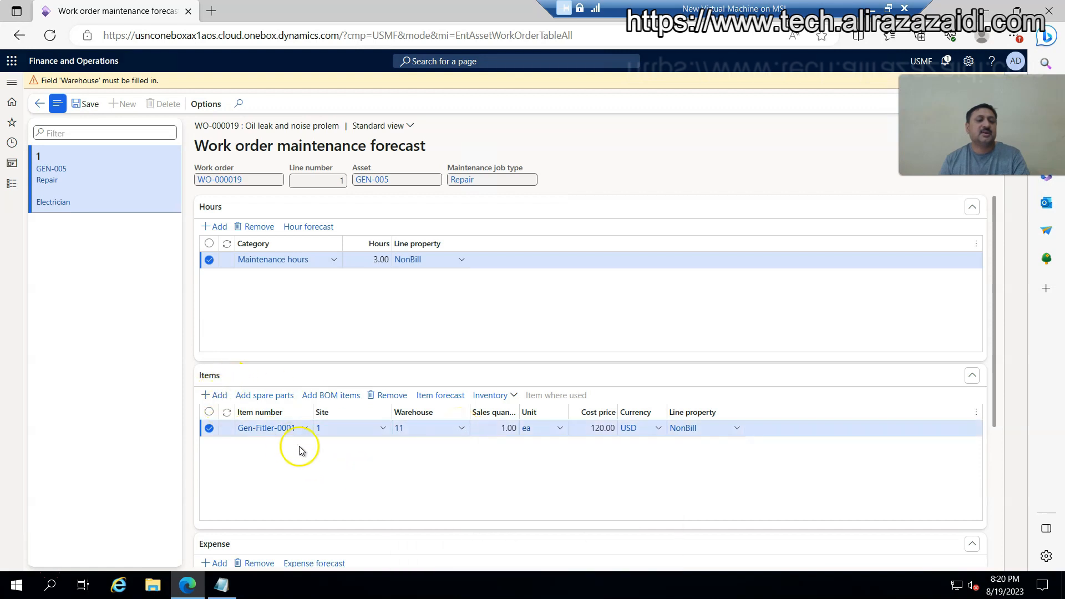
left_click(306, 428)
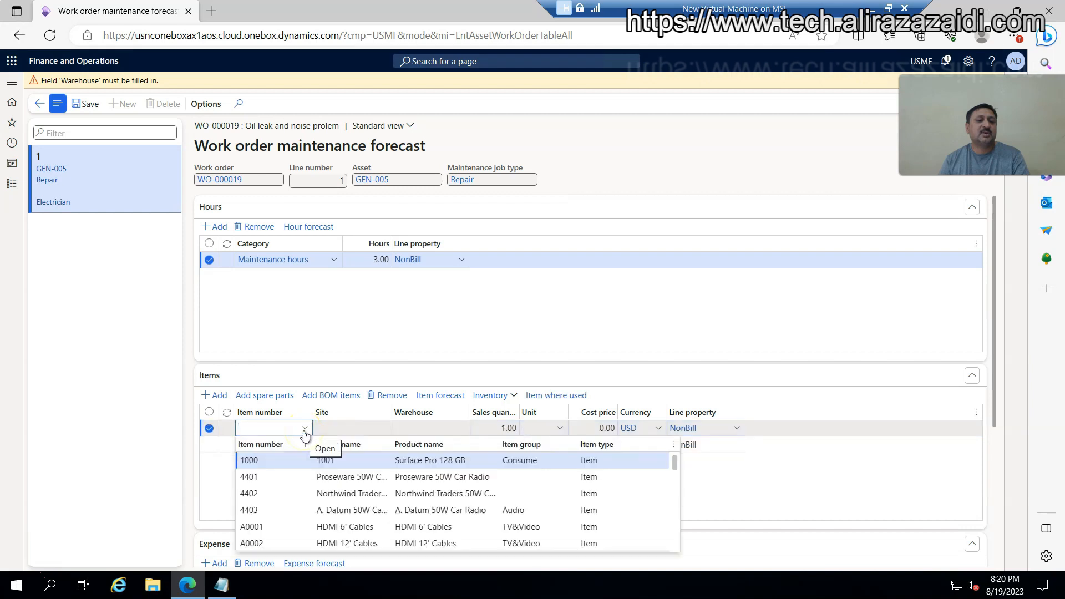
left_click(278, 444)
type("Gen")
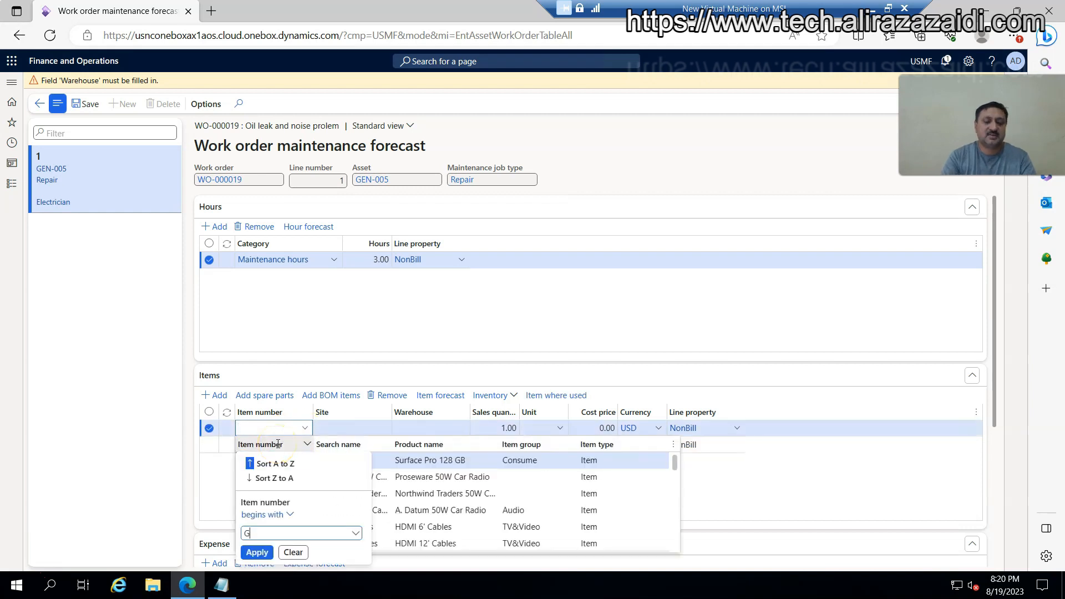
key("Return")
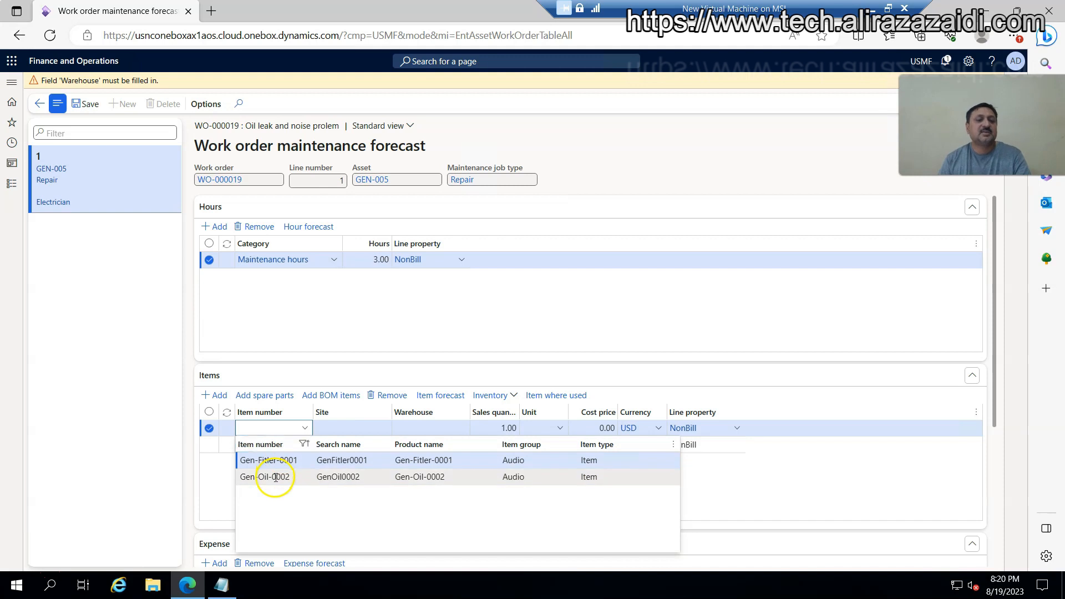
left_click(265, 477)
left_click(383, 428)
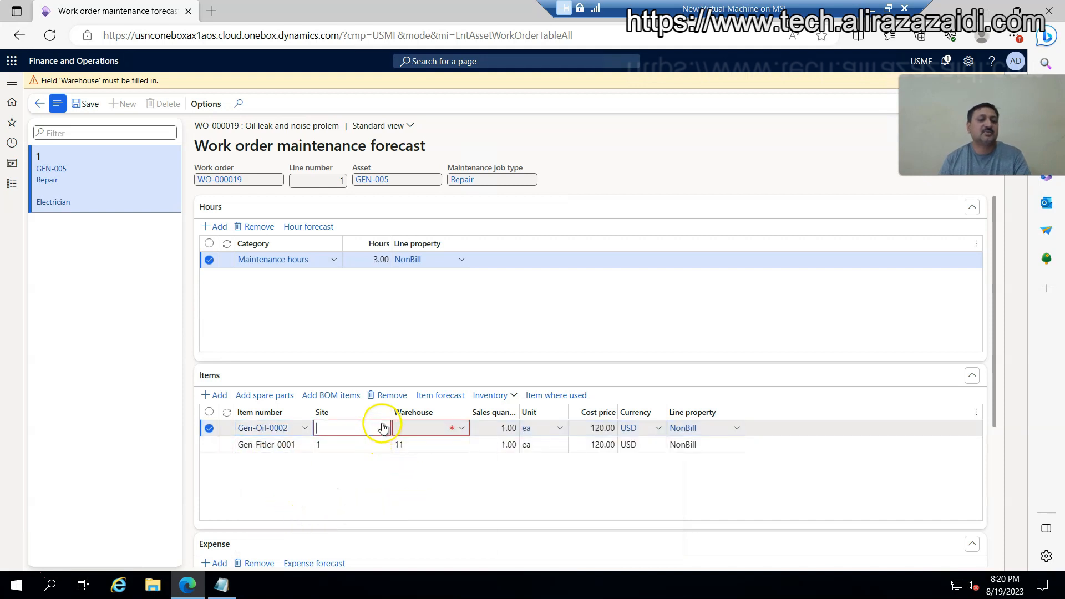
left_click(331, 461)
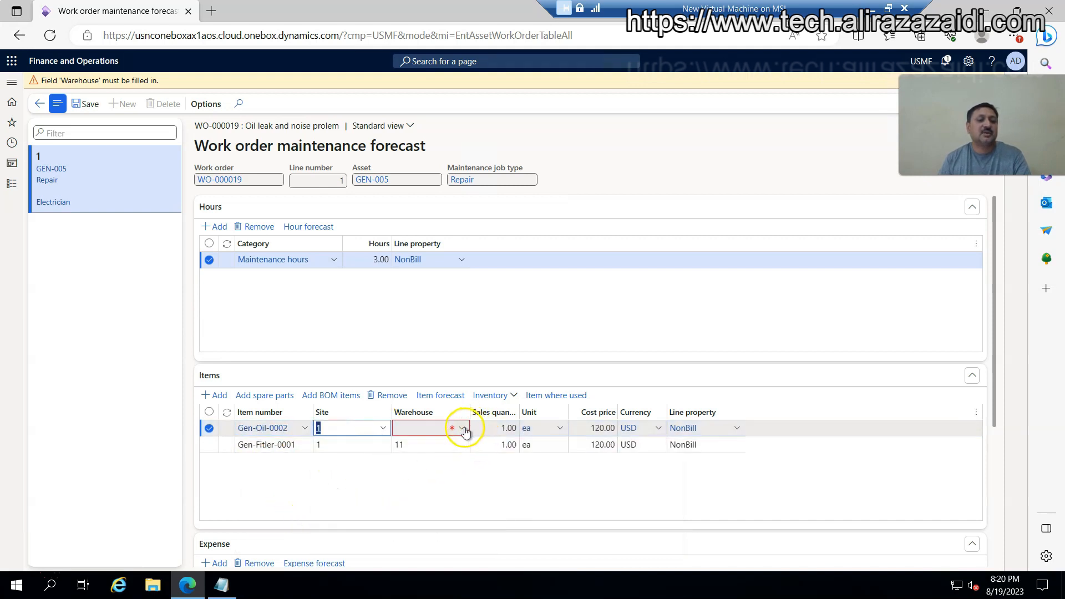
left_click(461, 429)
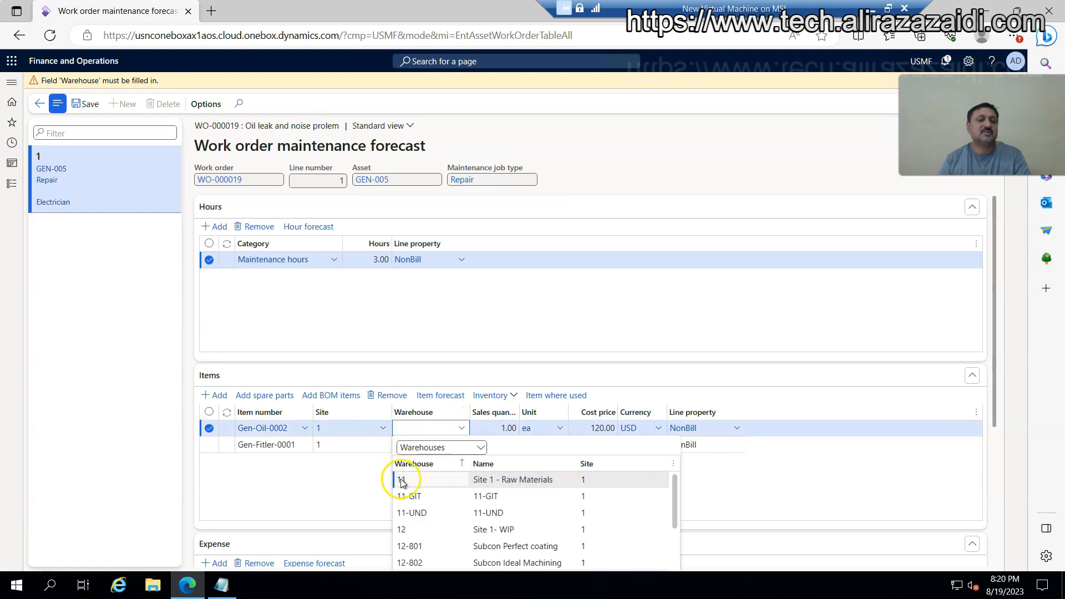
left_click(401, 478)
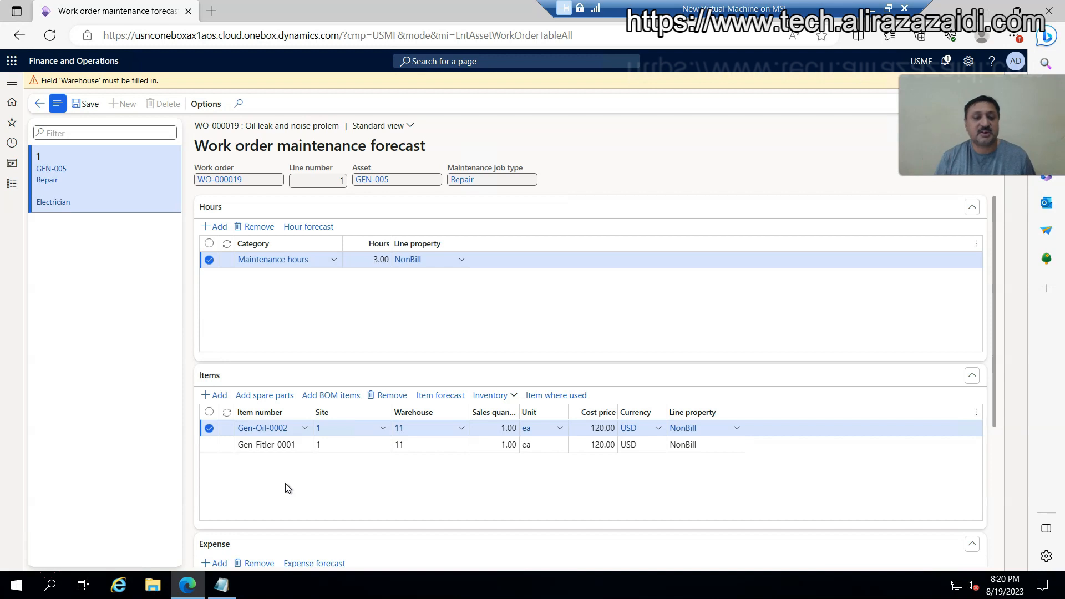
- Add a Taxi expense line with cost price 40.00
scroll(288, 488, "down", 1)
left_click(219, 506)
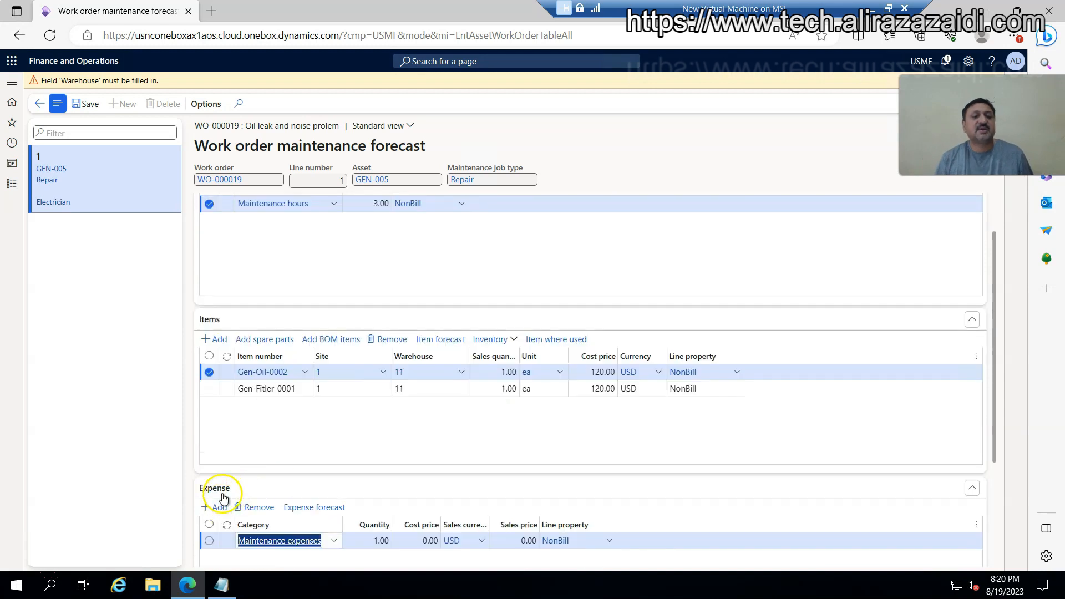
scroll(296, 477, "down", 2)
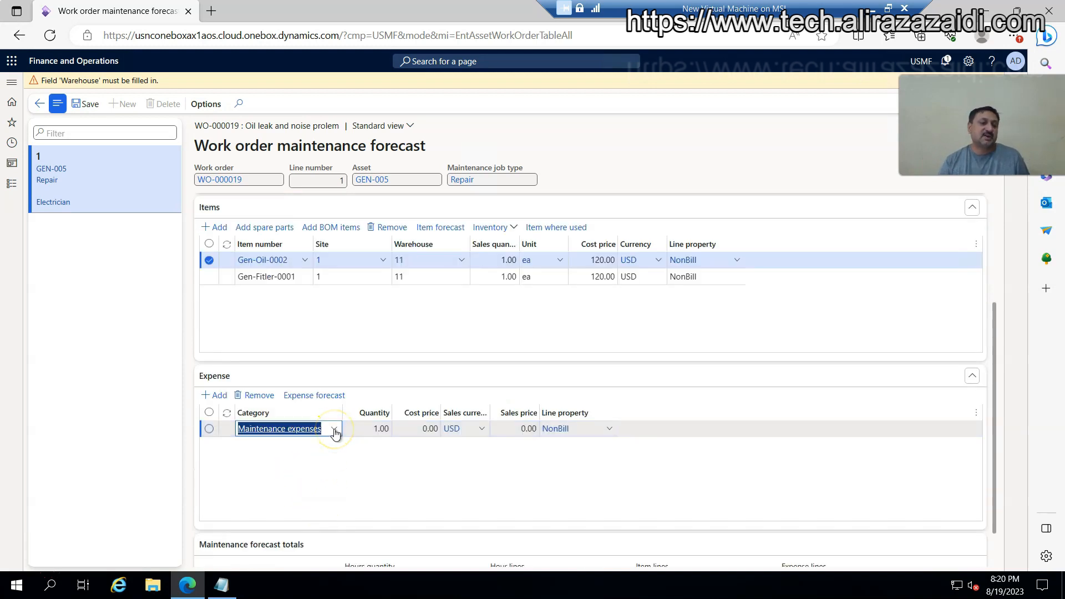
left_click(336, 431)
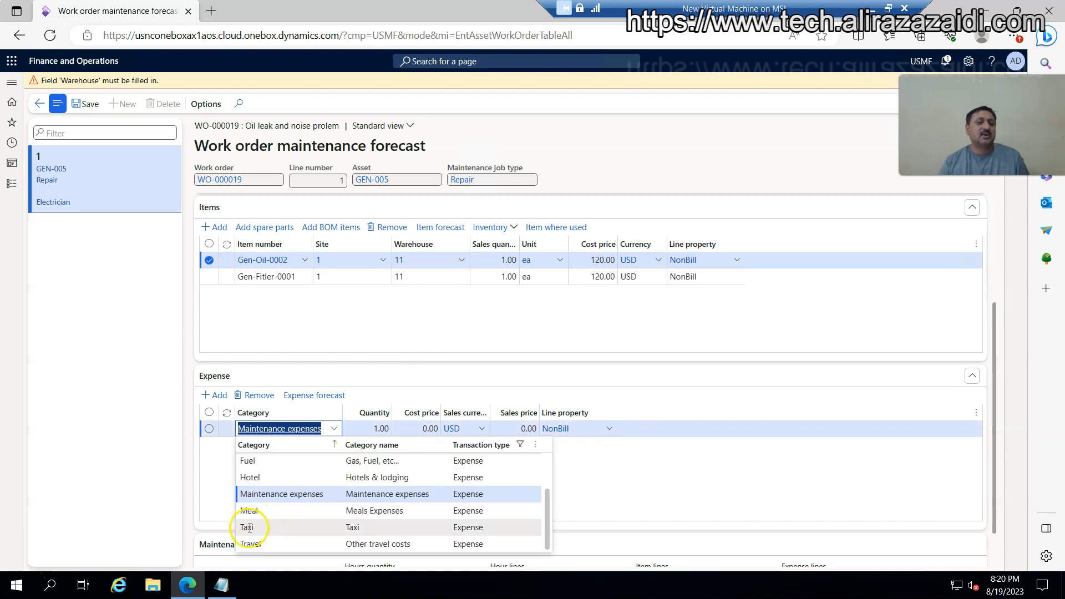
left_click(248, 528)
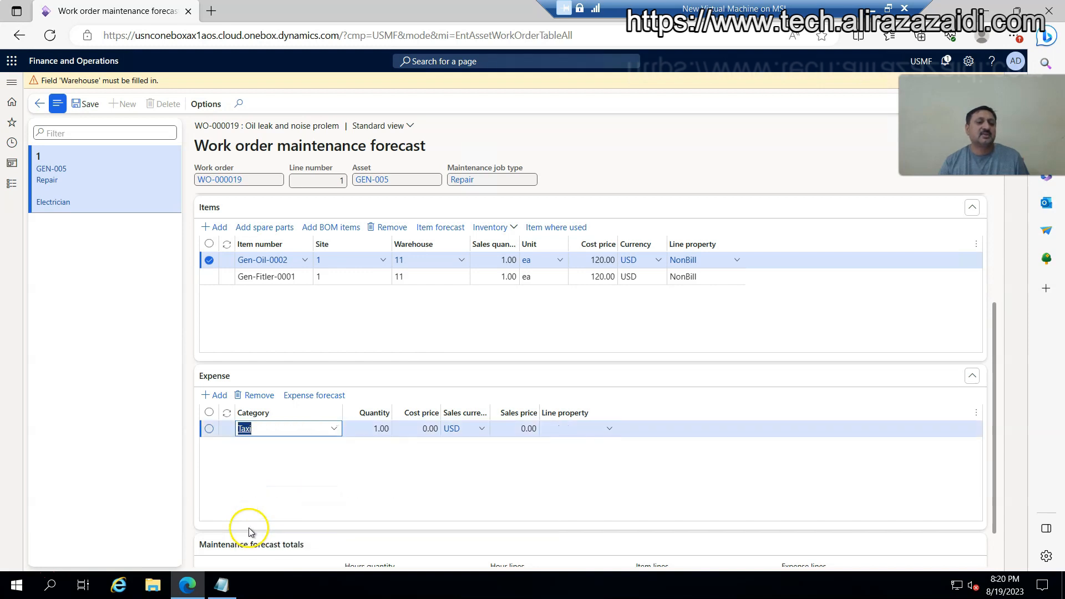
left_click(413, 428)
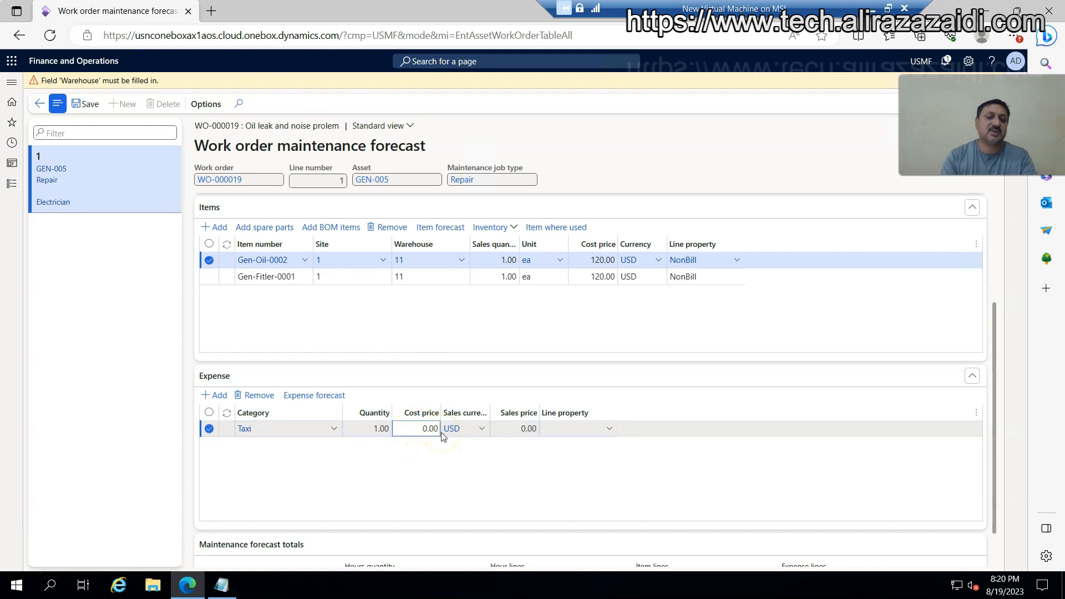
type("2")
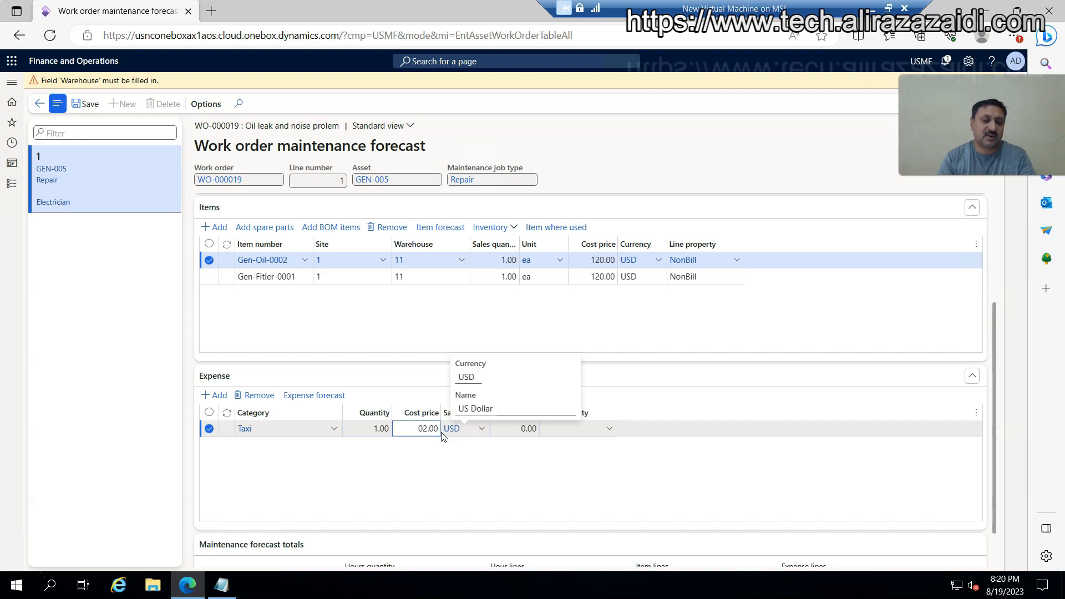
key("Return")
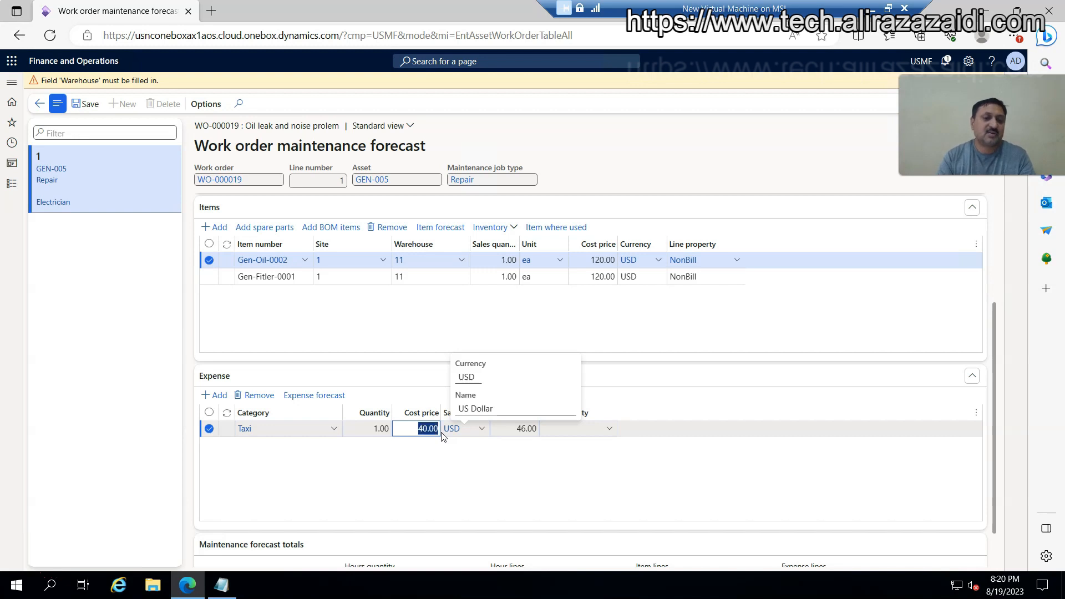
left_click(361, 470)
- Add a Meal expense line costing 15.00 and save the forecast
left_click(216, 395)
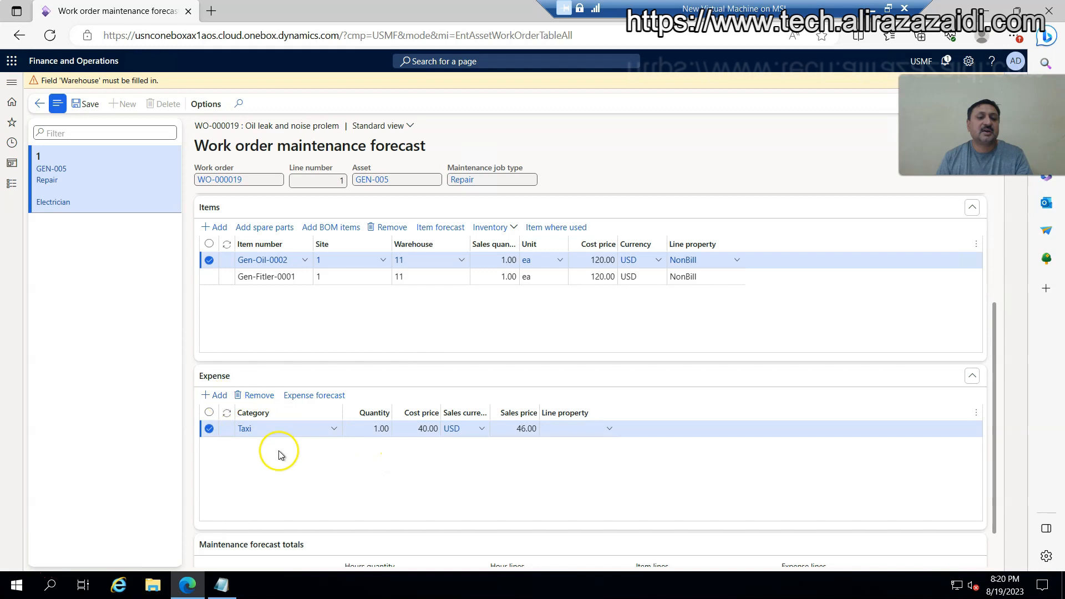
left_click(334, 428)
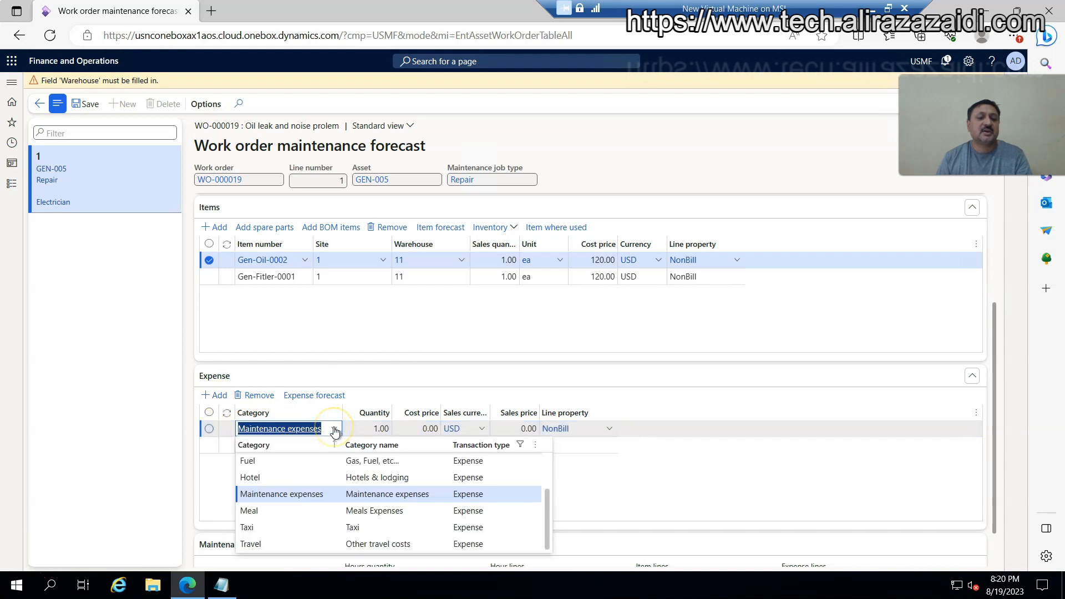
left_click(271, 511)
left_click(424, 428)
type("20")
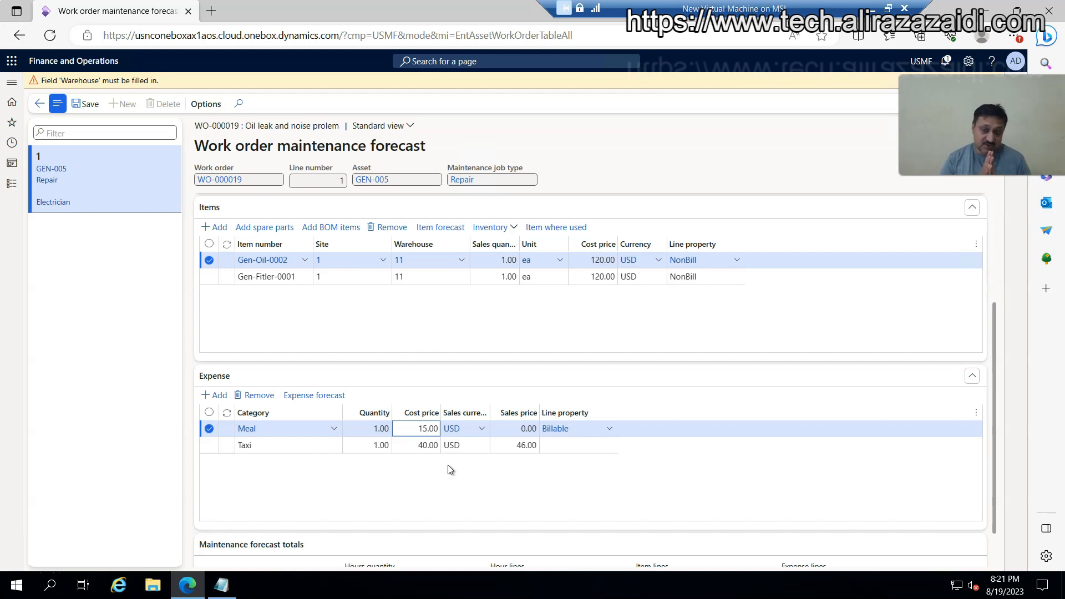
scroll(450, 468, "down", 1)
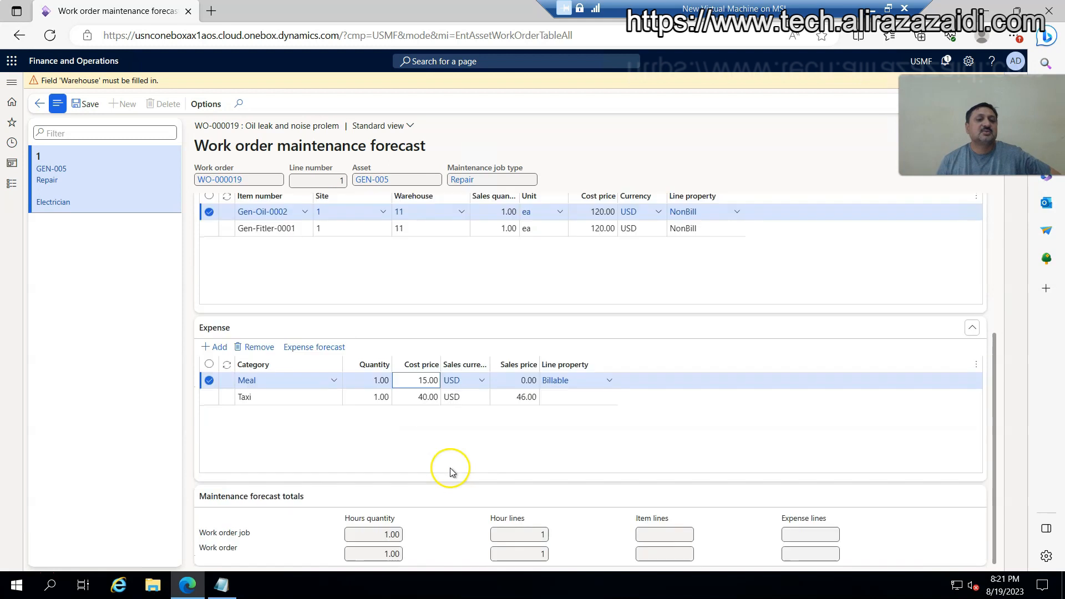
scroll(450, 468, "up", 3)
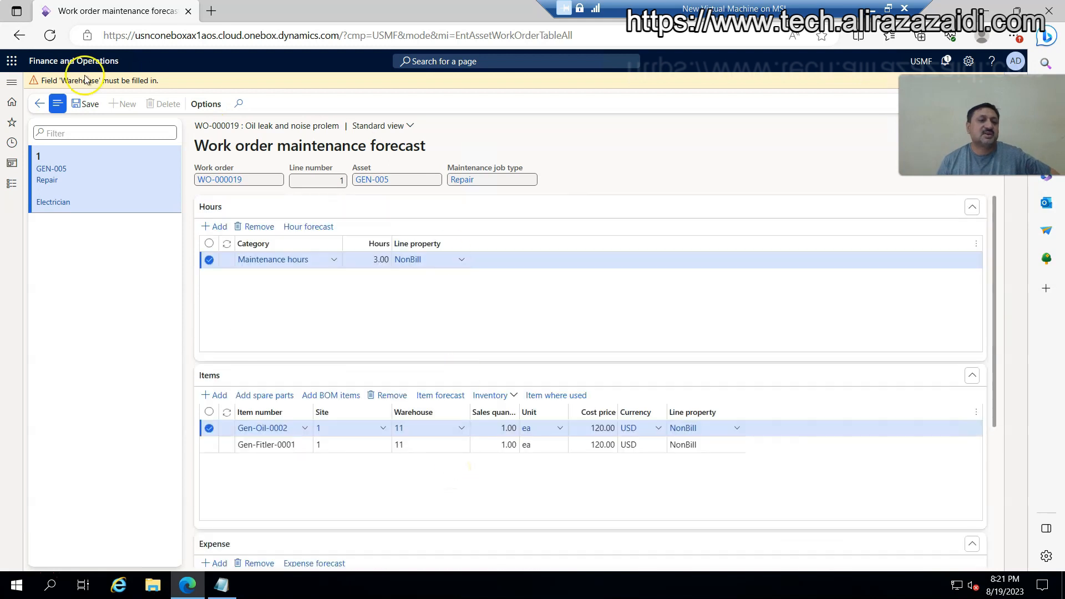
left_click(86, 108)
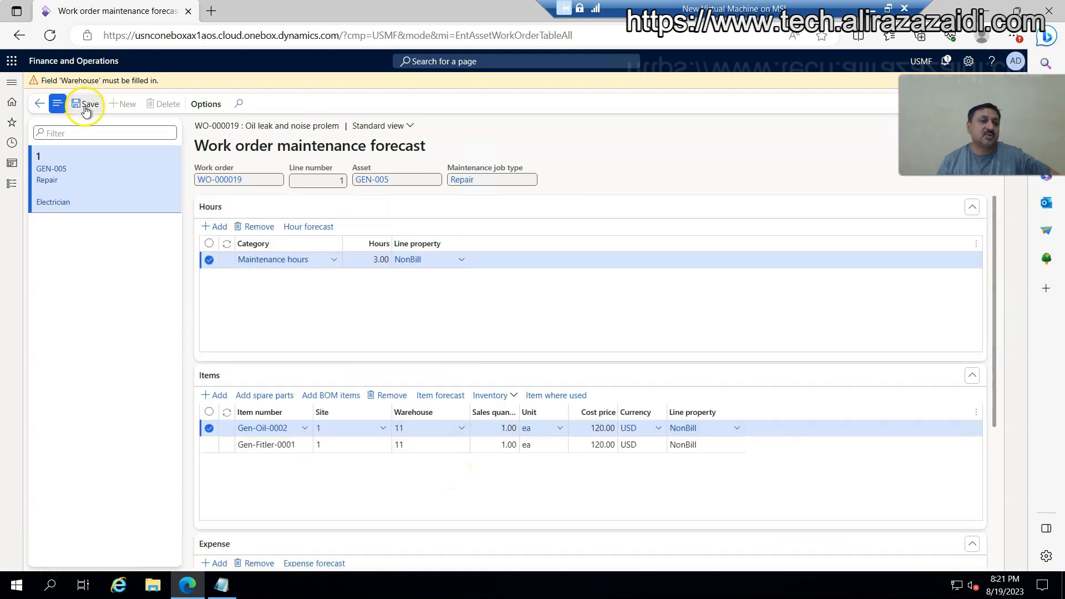
- Run Schedule work orders on WO-000019, keeping finite capacity on for asset, tool and worker
left_click(40, 104)
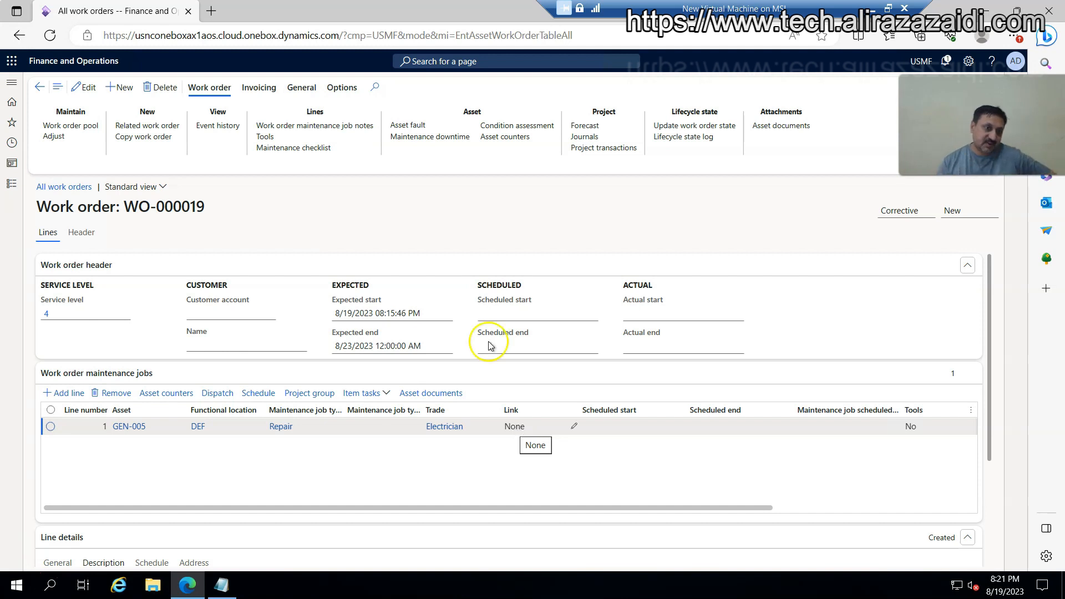
left_click(306, 95)
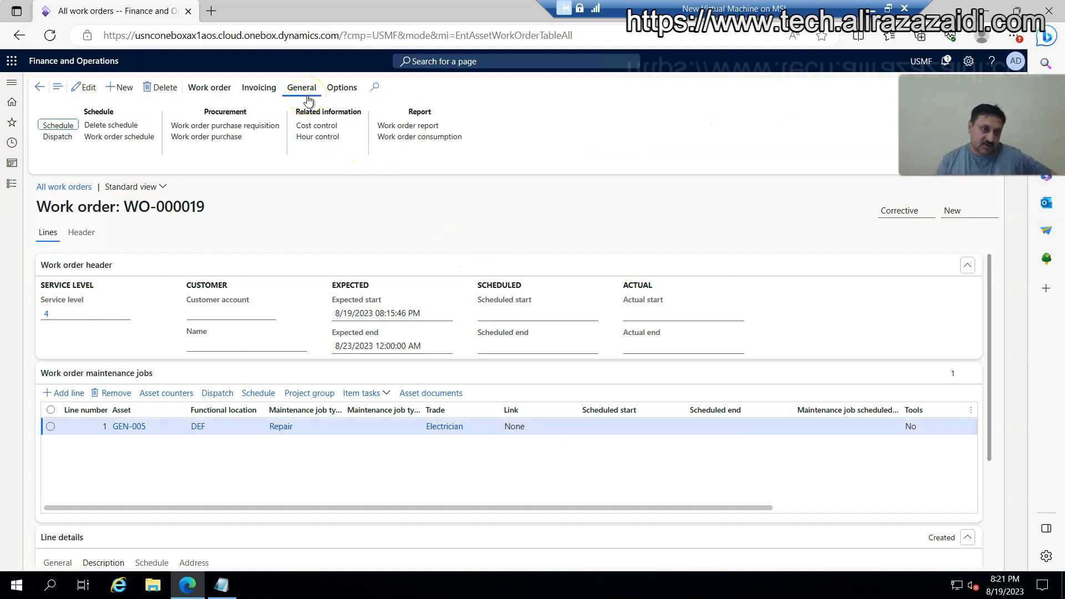
left_click(55, 127)
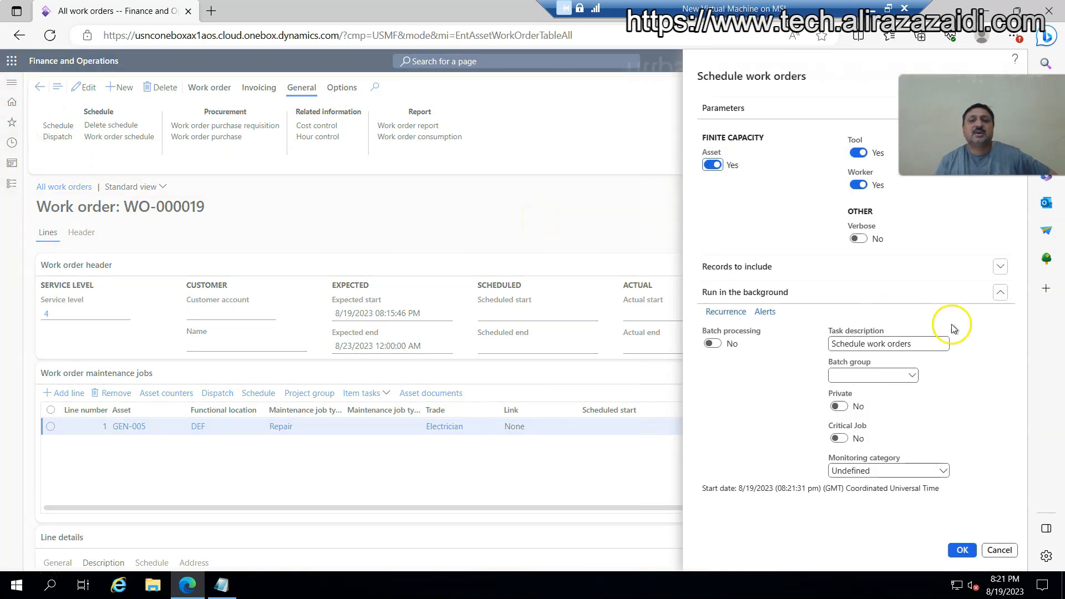
left_click(963, 550)
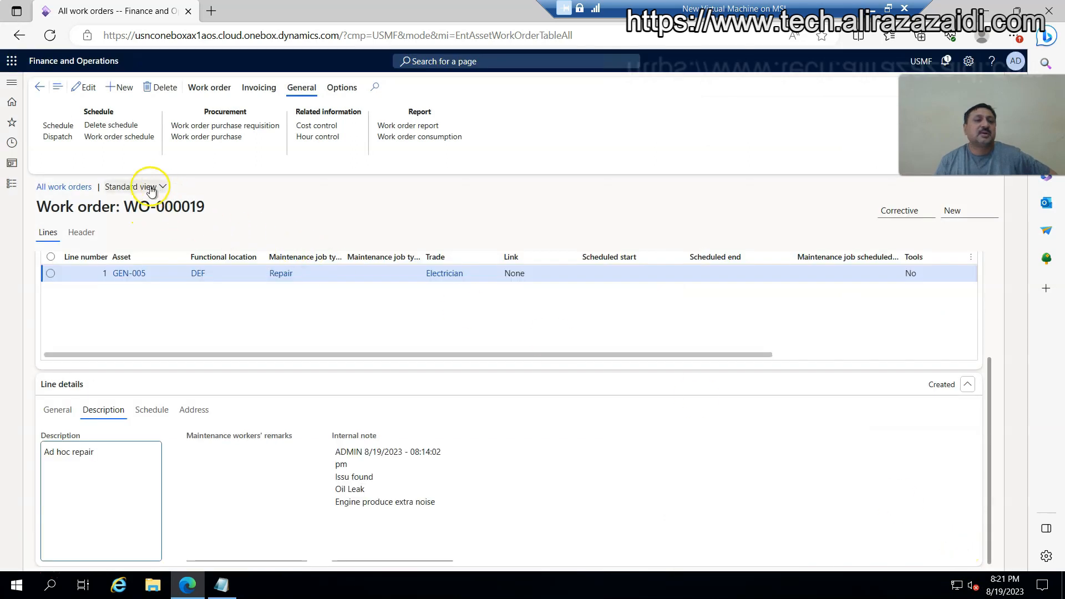
- Dispatch WO-000019 to a chosen worker, with Ignore schedule and Ignore scheduled execution set to Yes
left_click(61, 137)
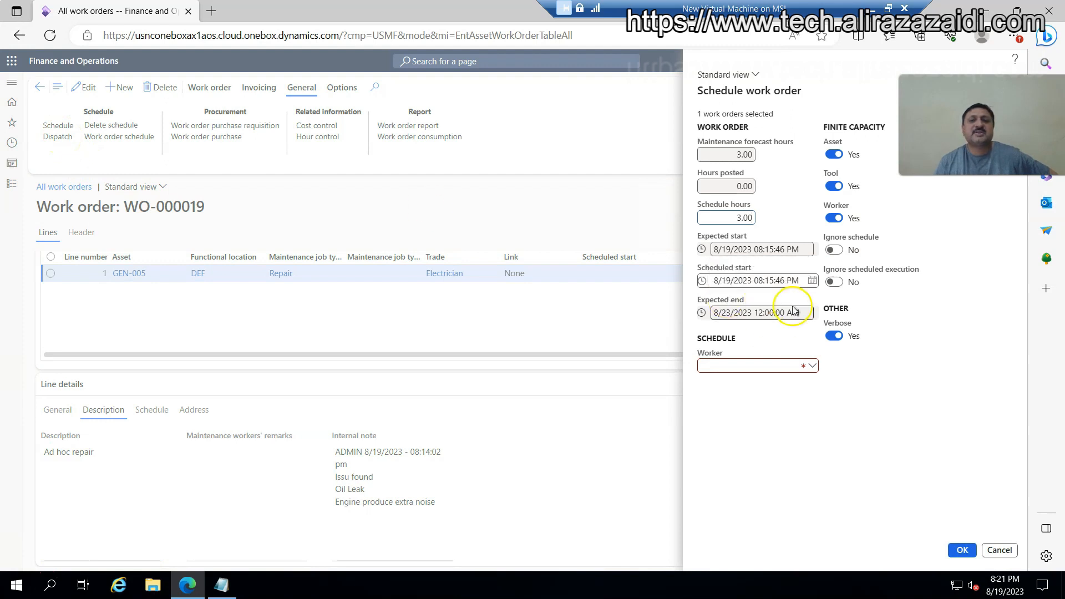
left_click(838, 250)
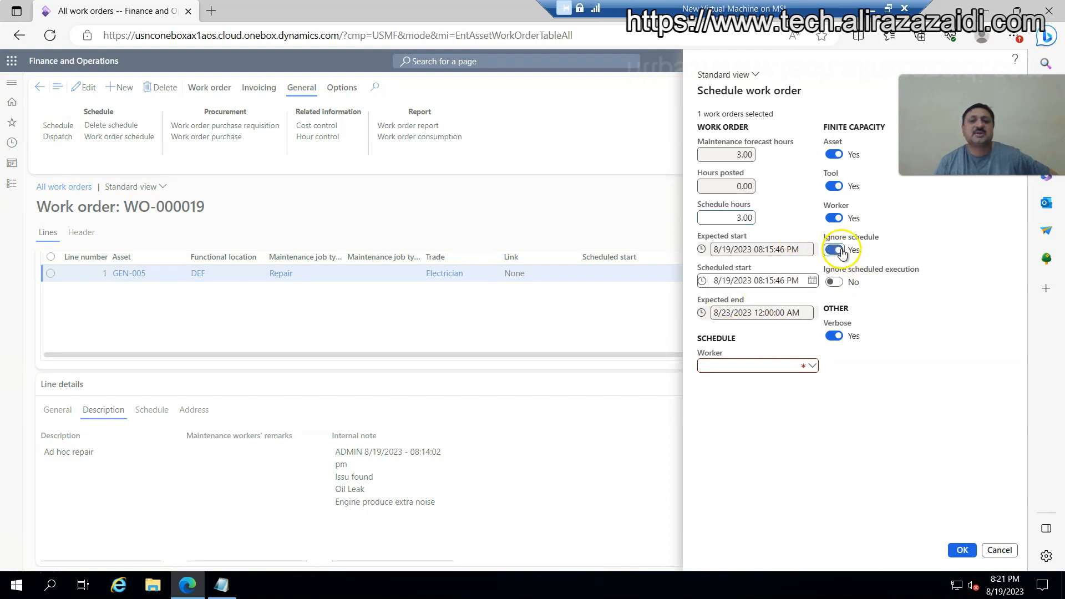
left_click(838, 282)
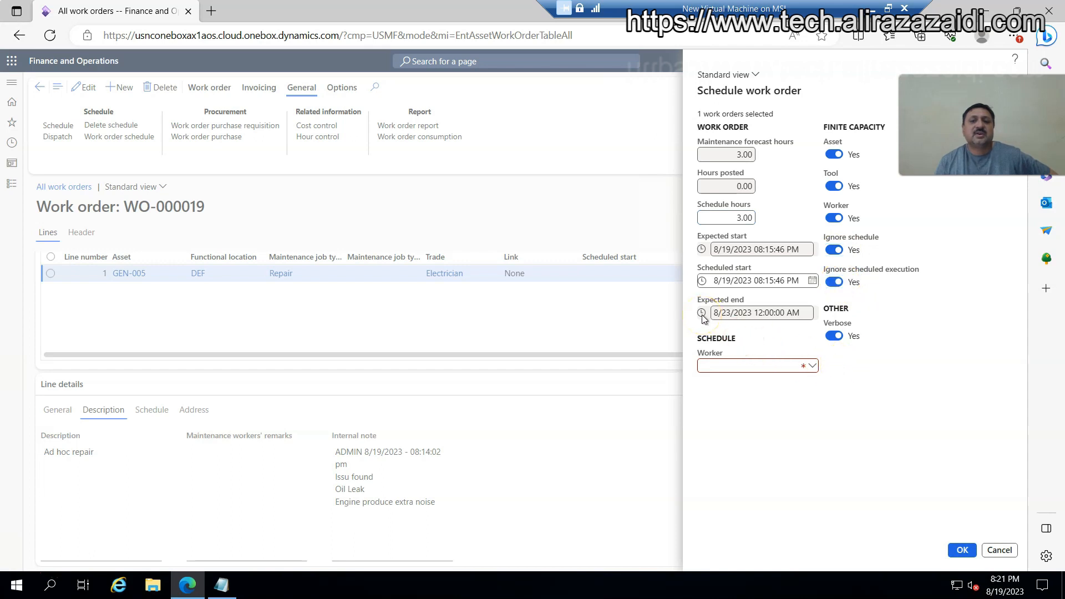
left_click(813, 365)
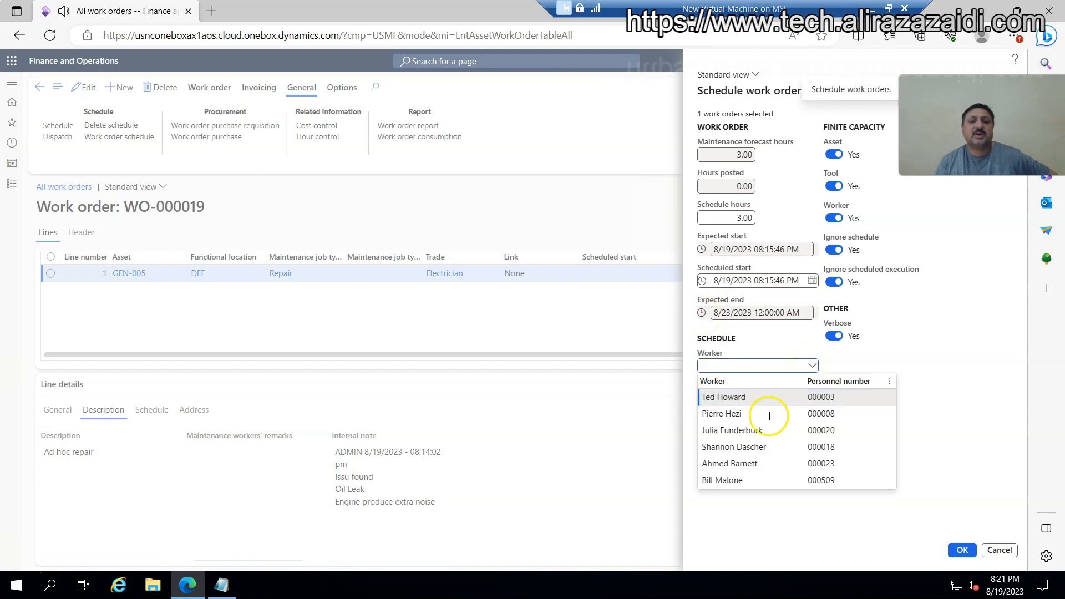
left_click(755, 431)
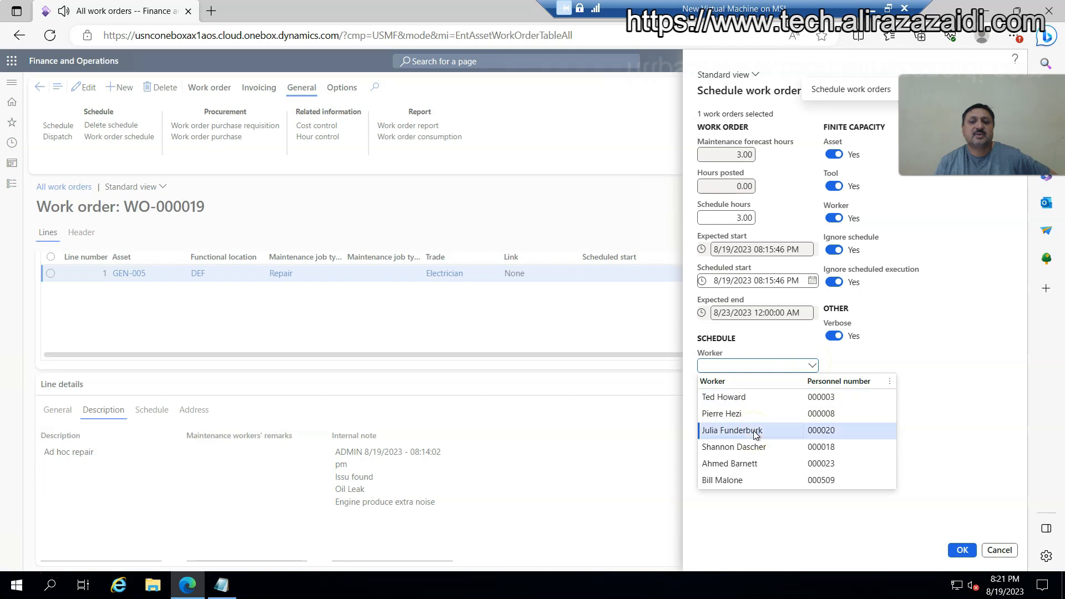
left_click(962, 549)
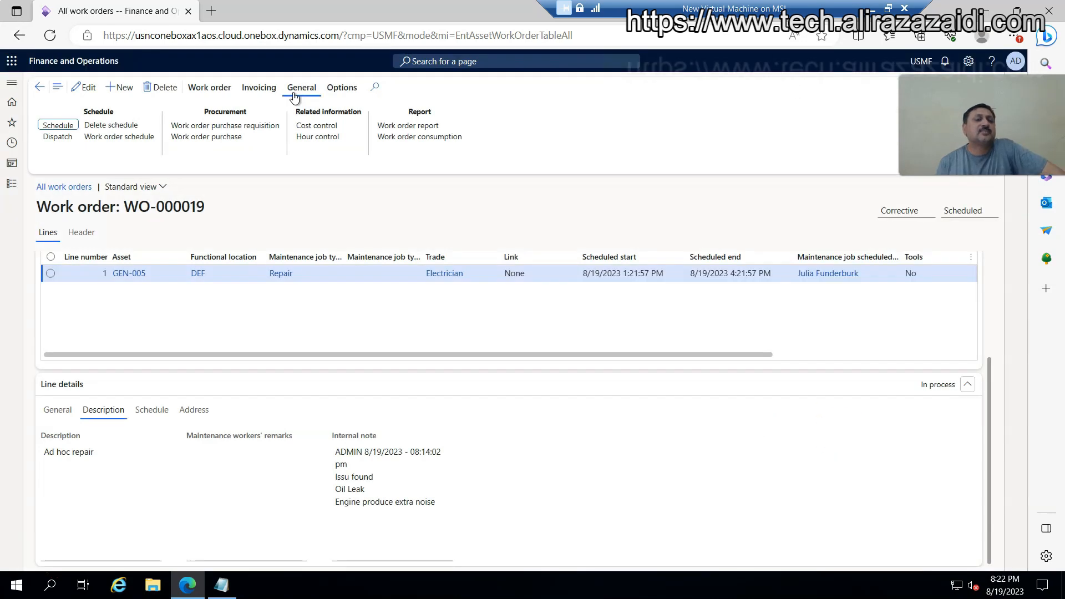
left_click(263, 96)
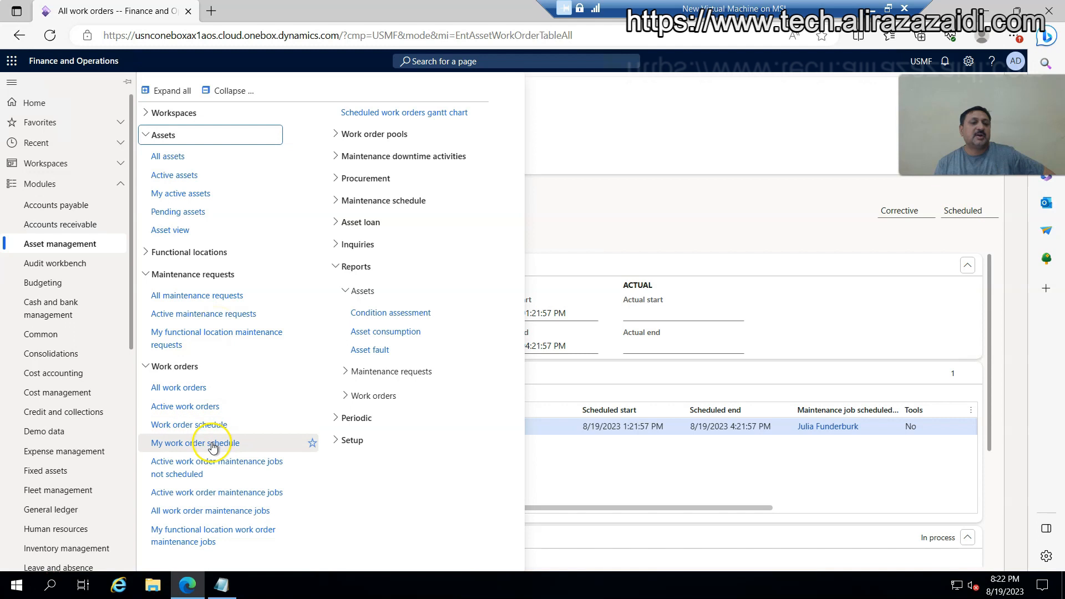
- Find WO-000019 on My work order schedule and open it, now scheduled 01:21:57–04:21:57 PM on 8/19/2023
left_click(213, 447)
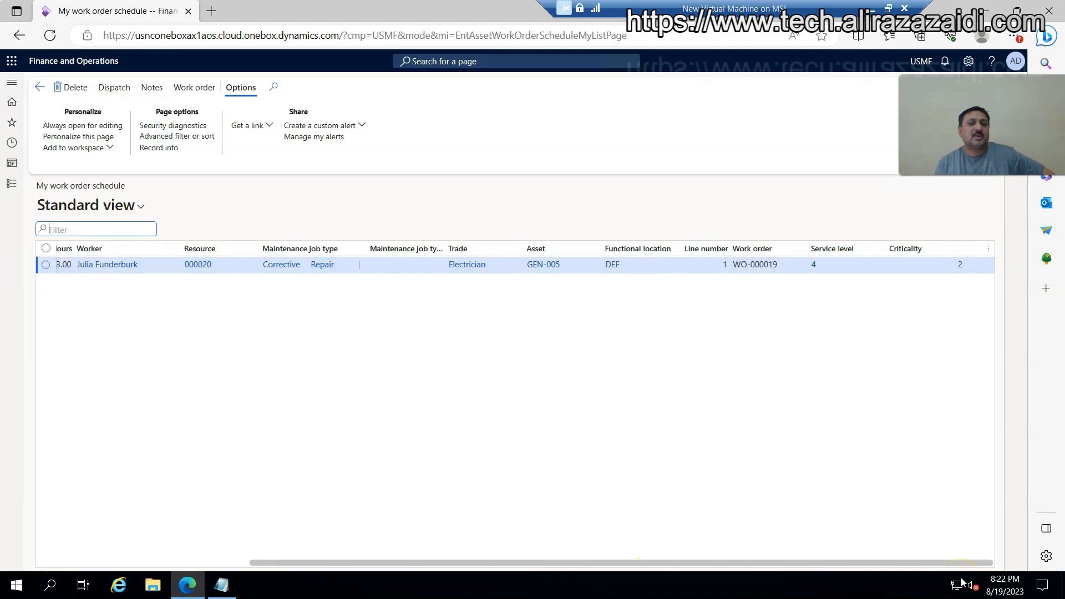
left_click_drag(961, 579, 433, 546)
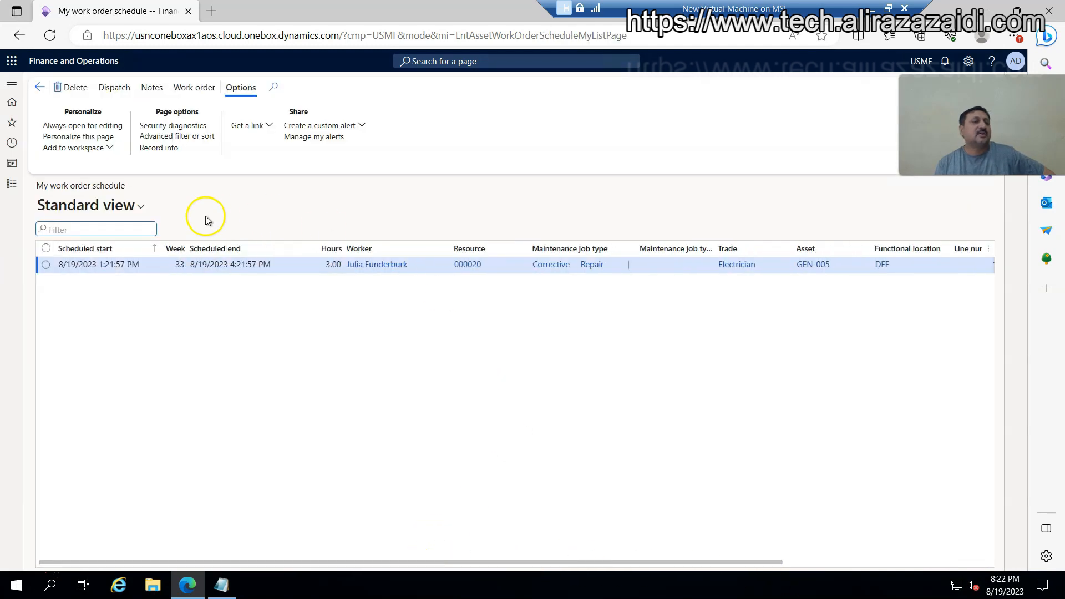
left_click(46, 265)
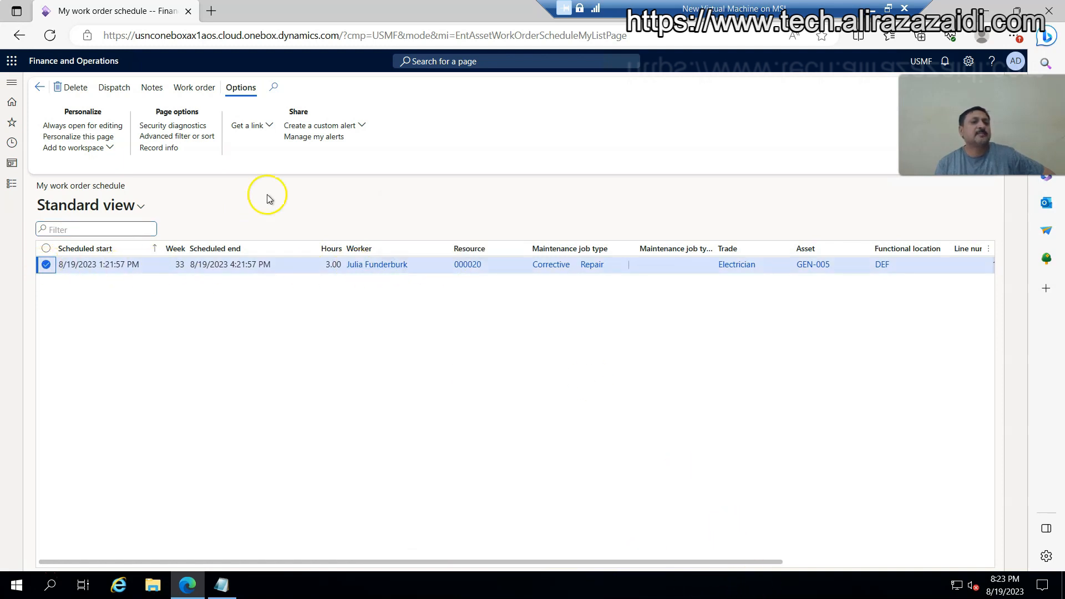
left_click(197, 90)
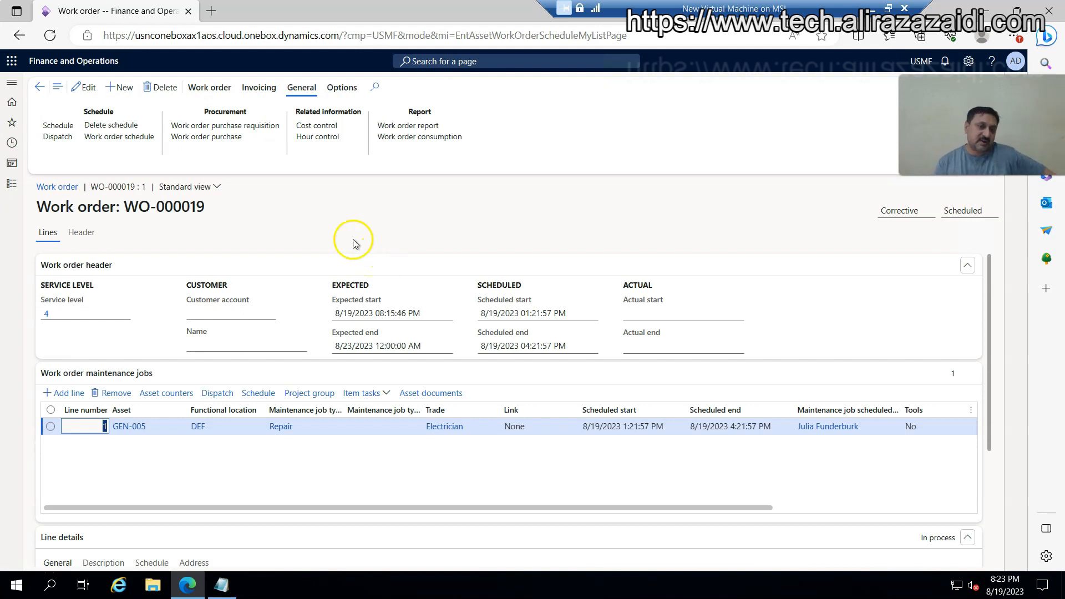
- Change WO-000019's state to InProgress, accepting the actual start of 8/19/2023 01:21:57 PM
left_click(209, 87)
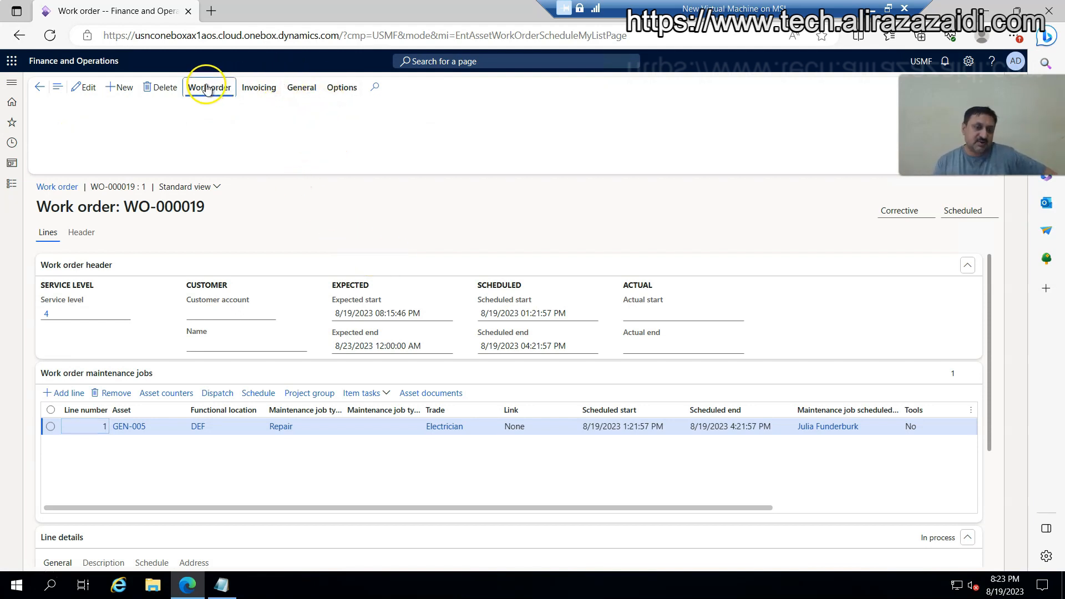
left_click(697, 126)
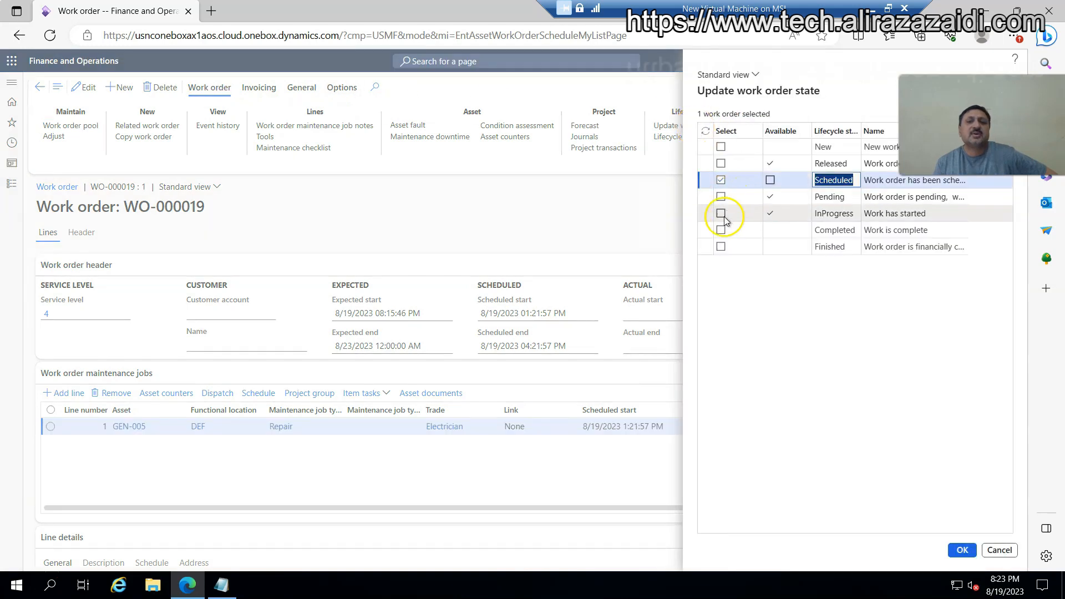
left_click(720, 215)
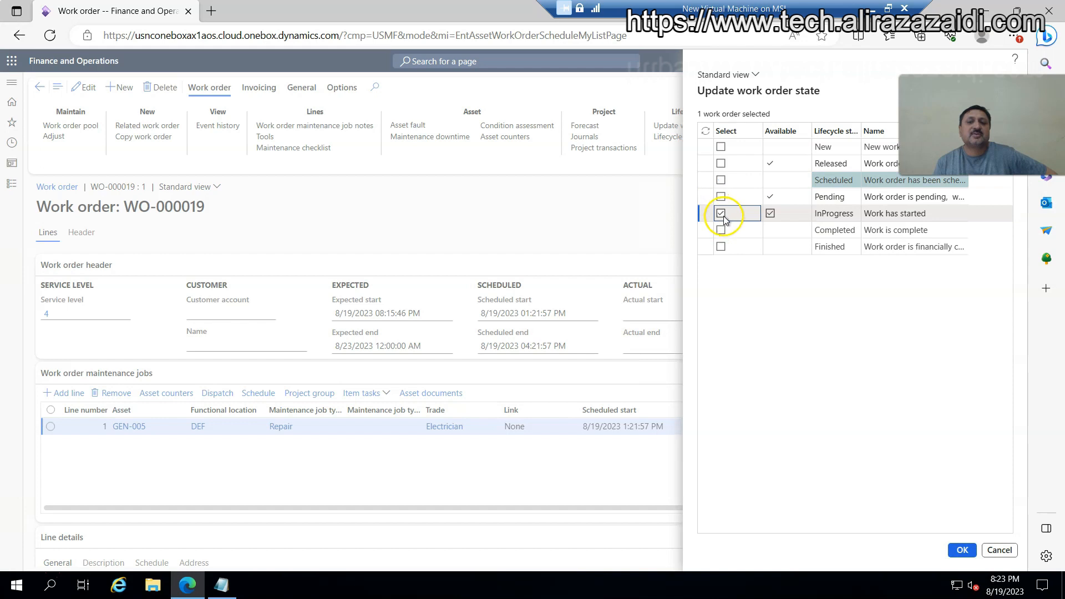
left_click(963, 549)
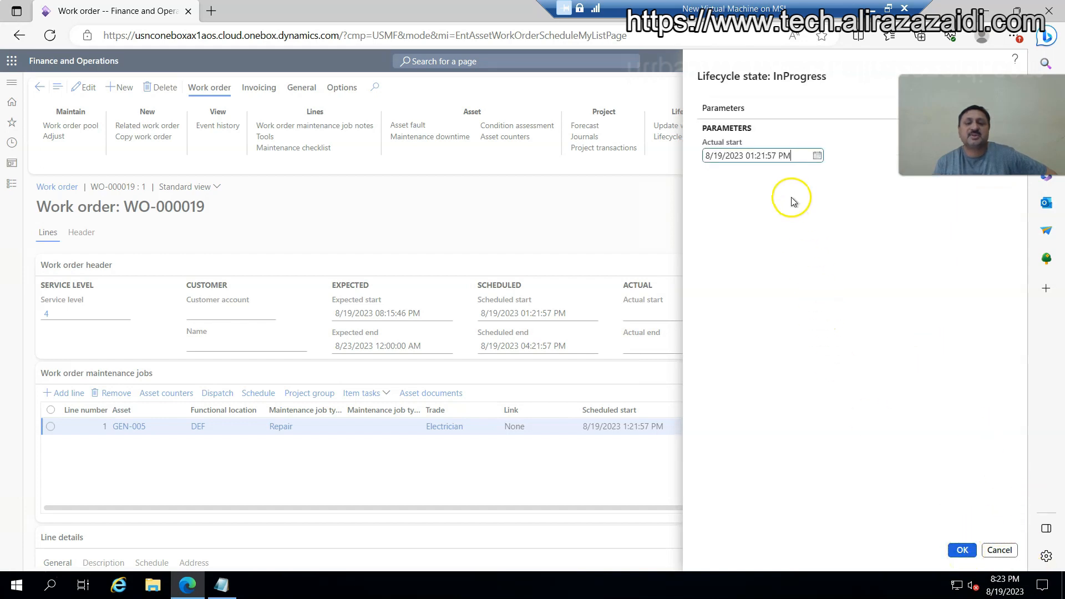
left_click(953, 555)
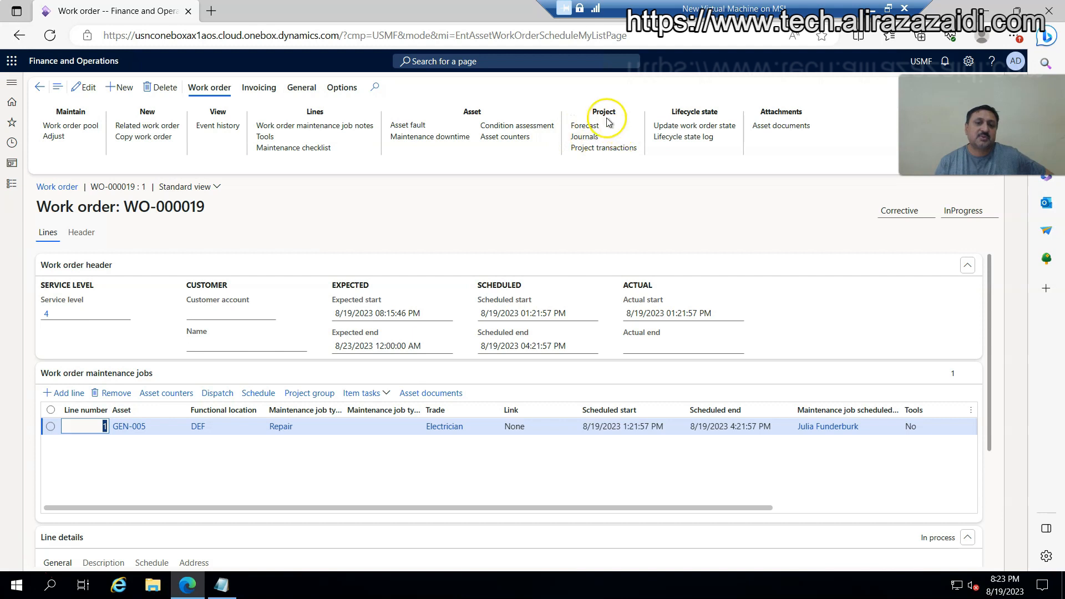
- Copy the forecast into WO-000019's journals: 3.00 hours plus Gen-Fitler-0001 and Gen-Oil-0002 item lines
left_click(585, 137)
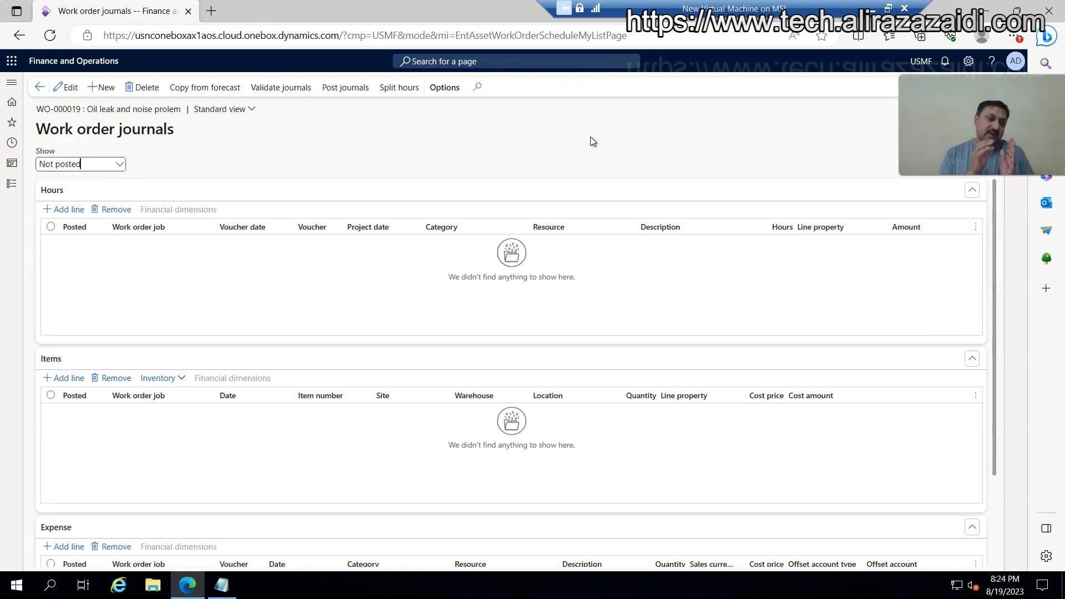
scroll(506, 356, "down", 2)
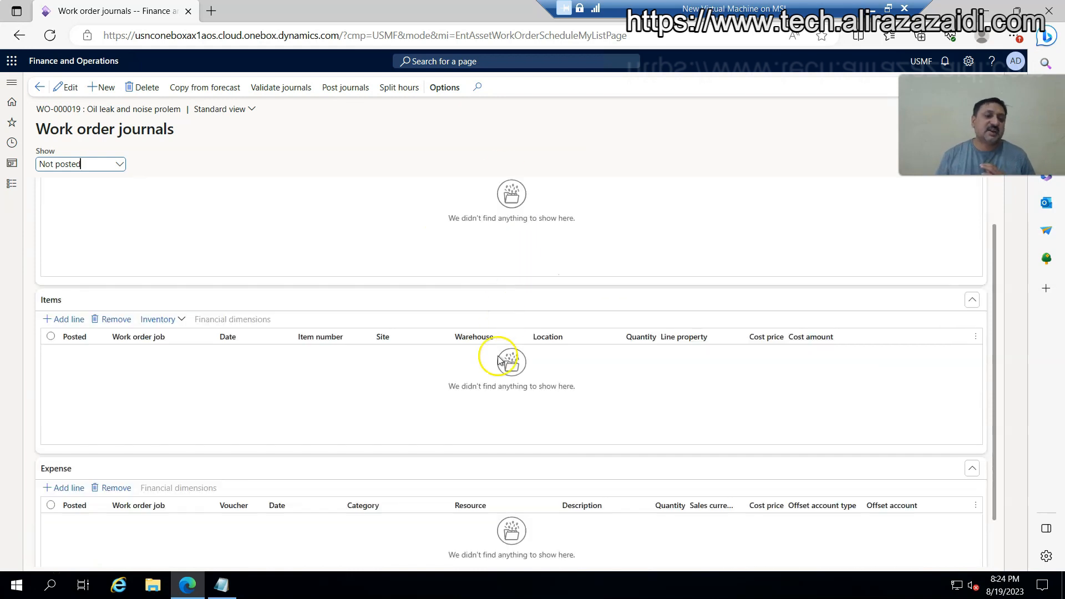
scroll(495, 392, "up", 2)
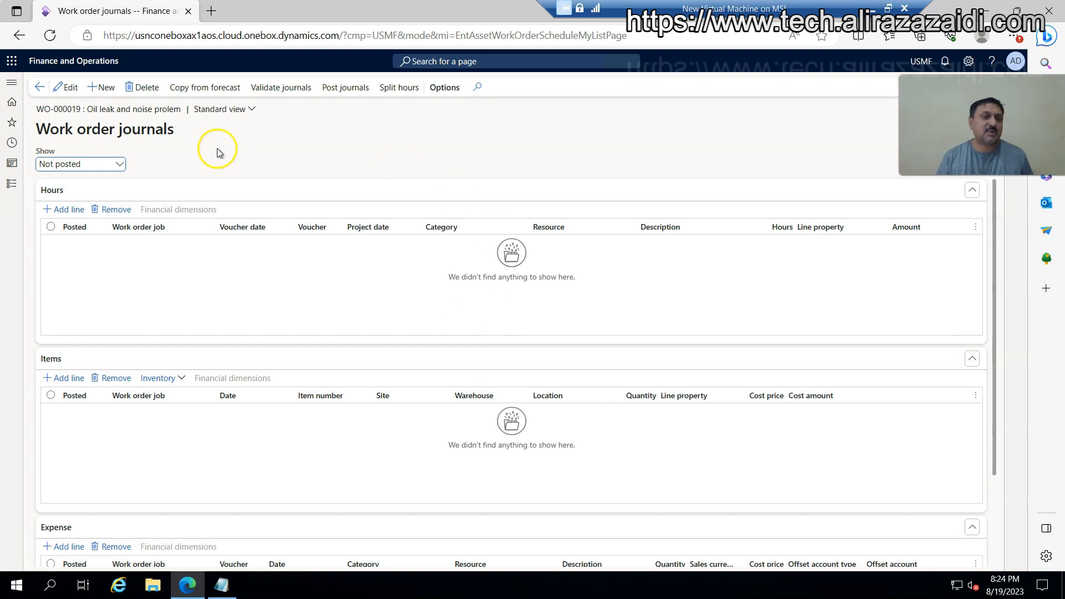
left_click(185, 94)
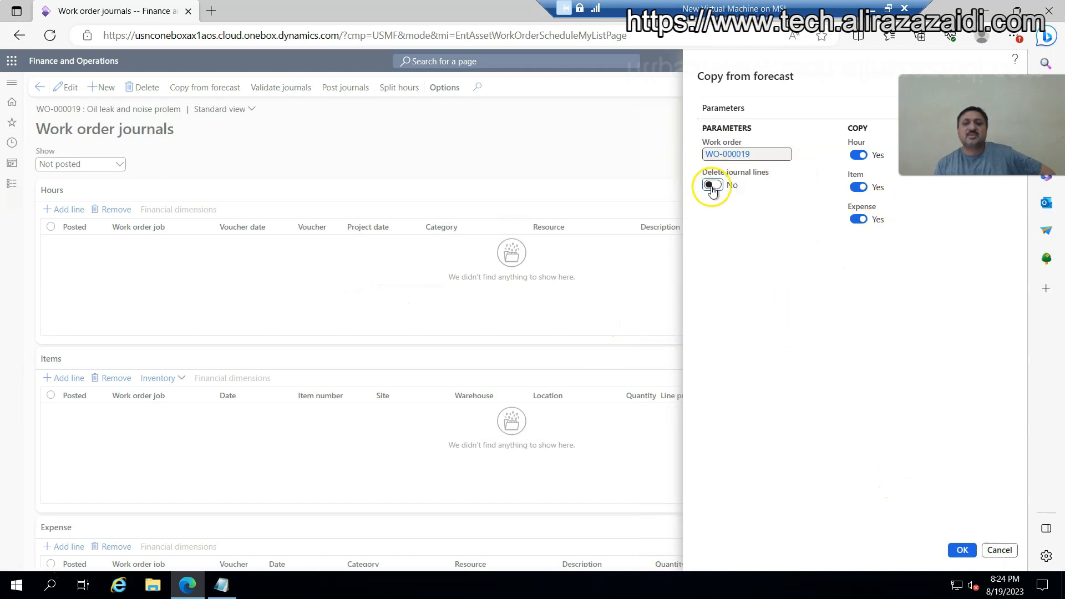
left_click(961, 552)
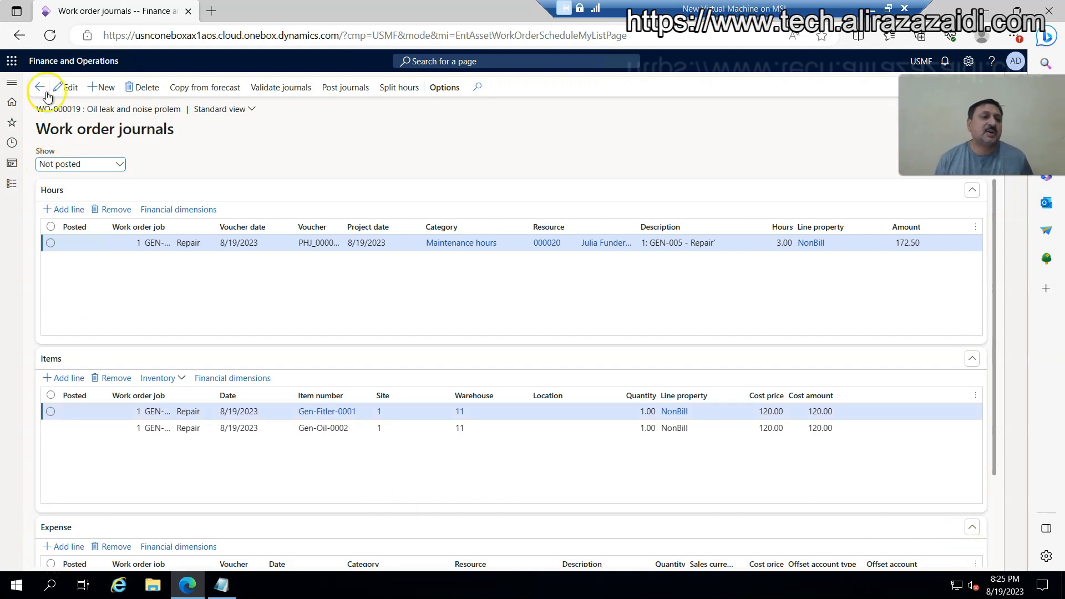
- Reduce the journal's maintenance hours from 3.00 to 2.00 and save
left_click(71, 87)
left_click(792, 244)
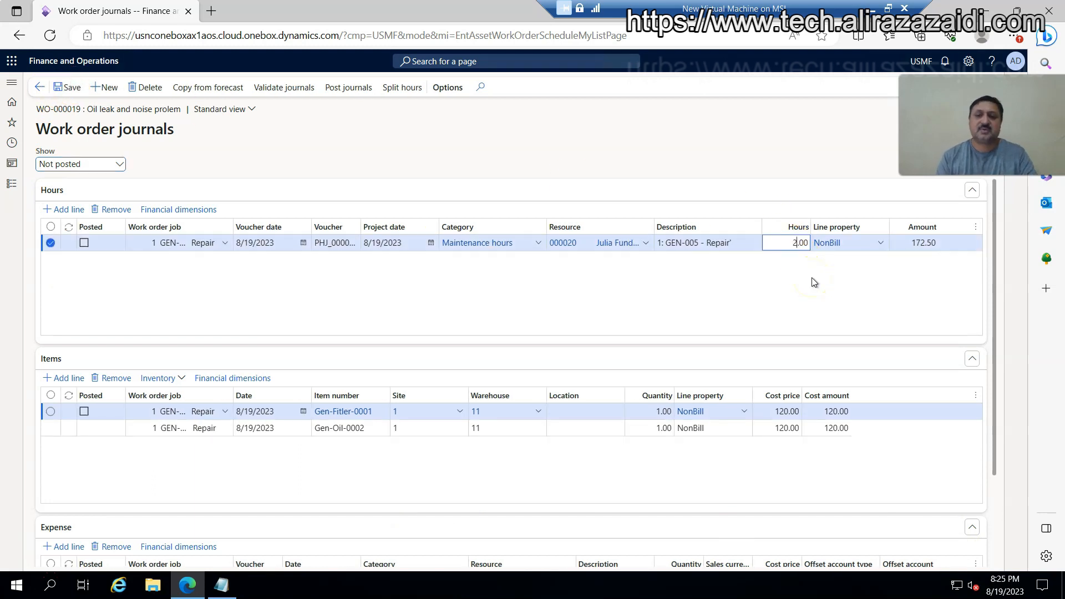
left_click(67, 87)
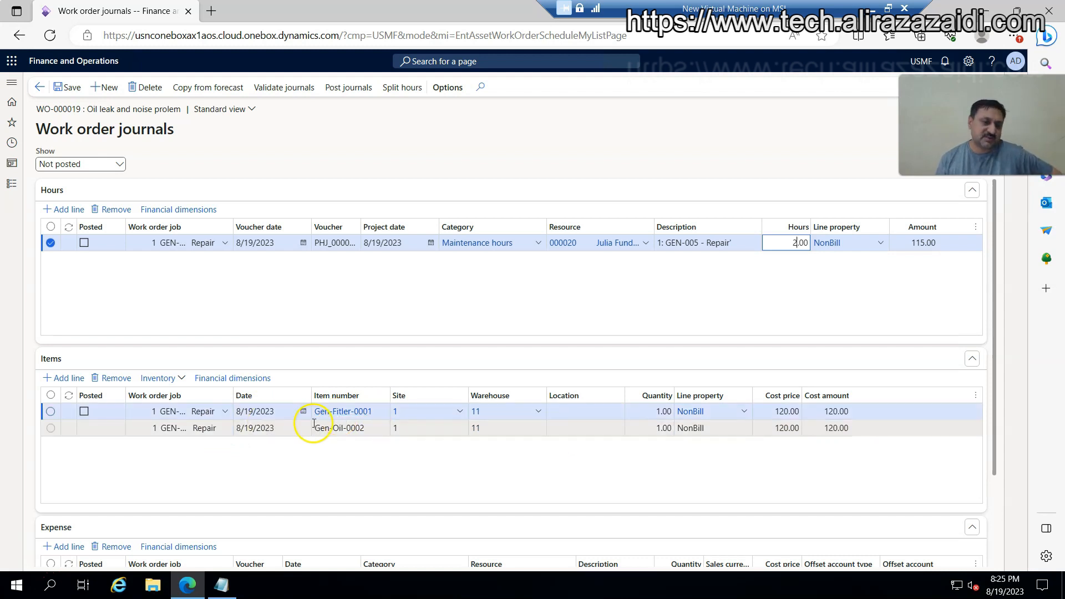
- Delete the Gen-Filter-0001 item line, leaving only Gen-Oil-0002
left_click(346, 433)
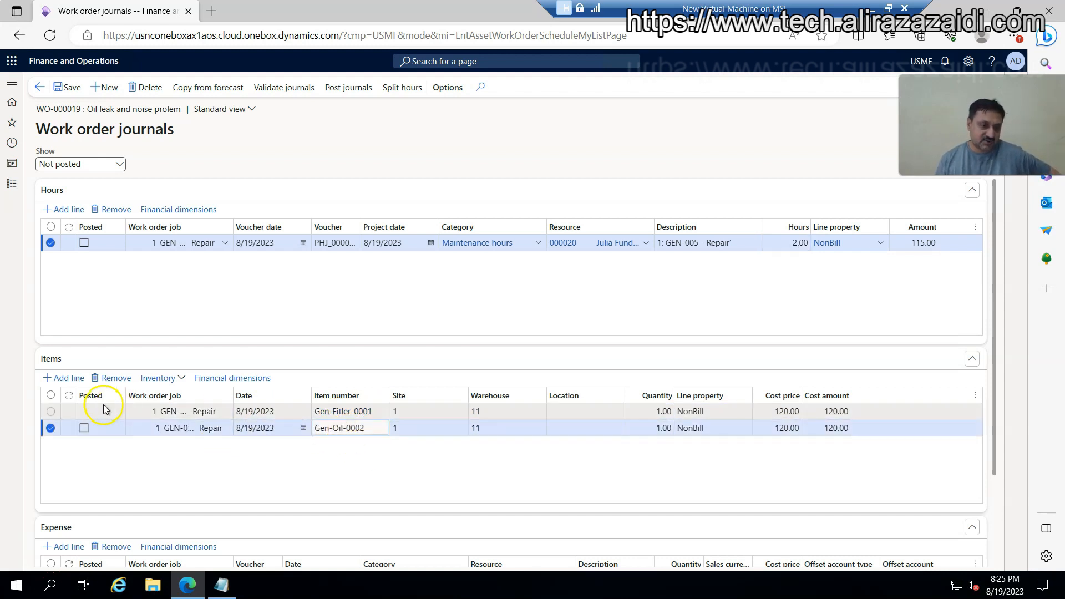
left_click(51, 411)
left_click(51, 427)
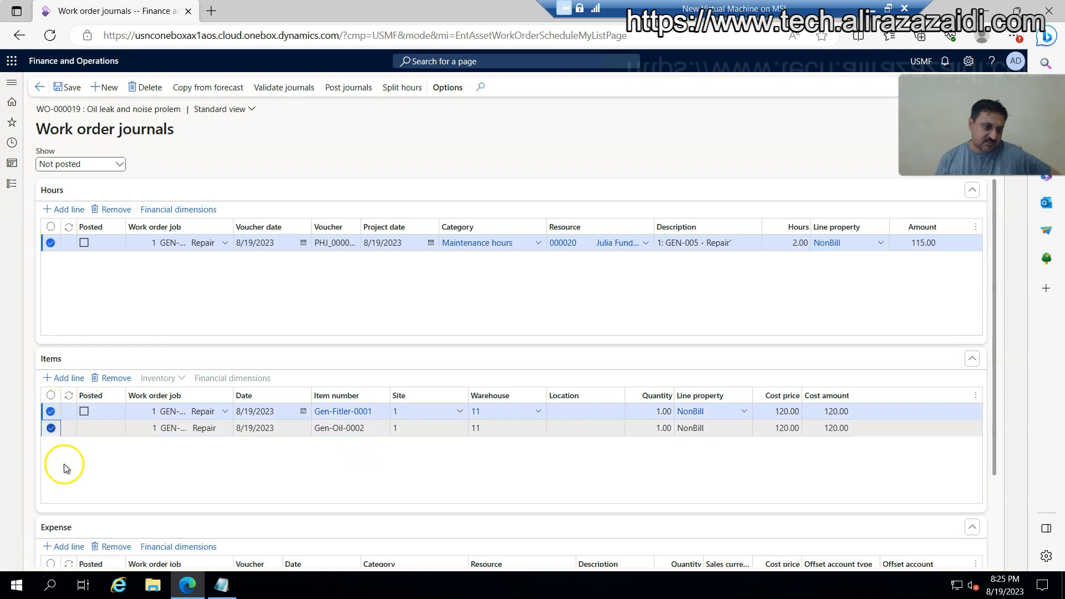
left_click(113, 379)
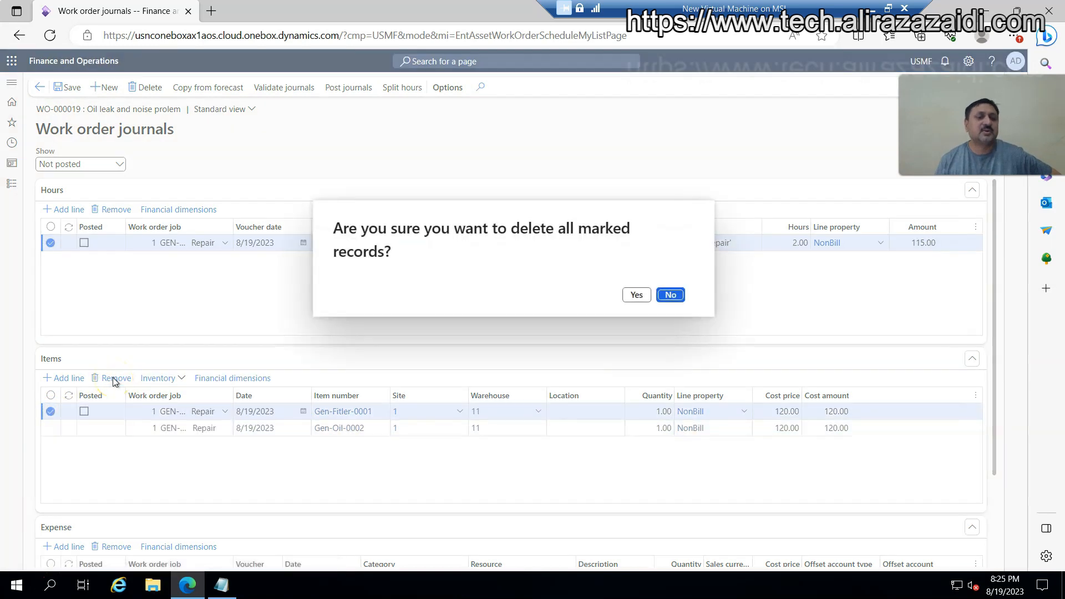
left_click(671, 294)
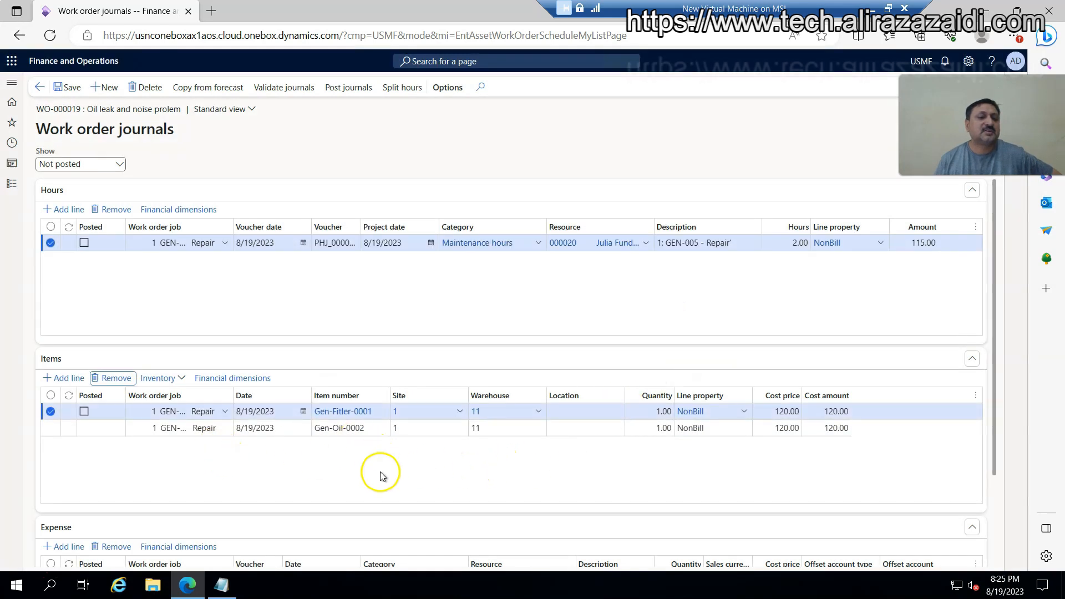
left_click(114, 379)
left_click(636, 296)
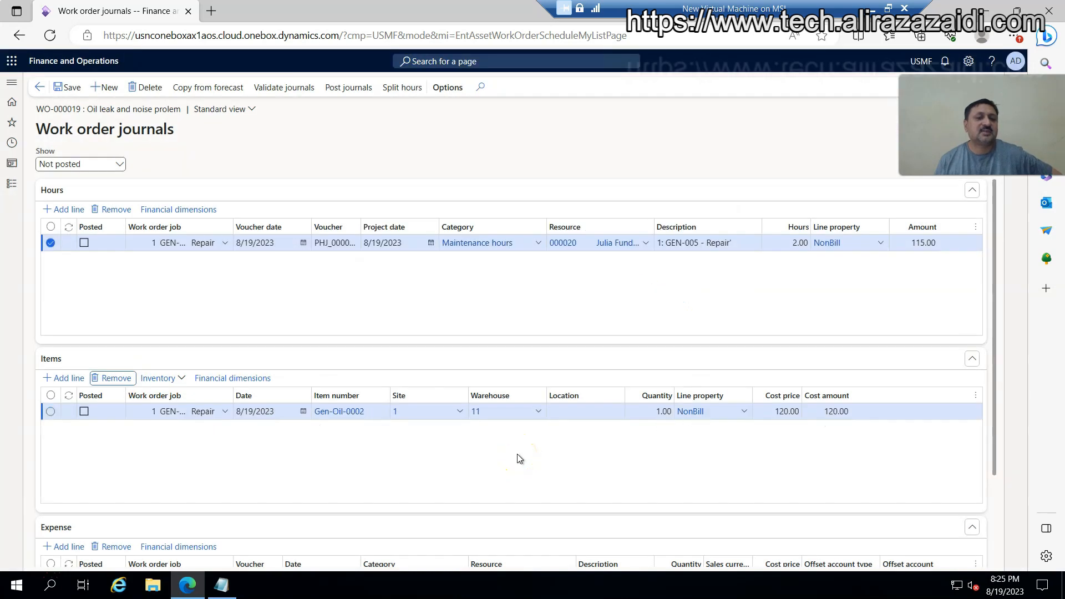
- Review the Meal and Taxi expense cost prices unchanged and save the journals
scroll(507, 449, "down", 2)
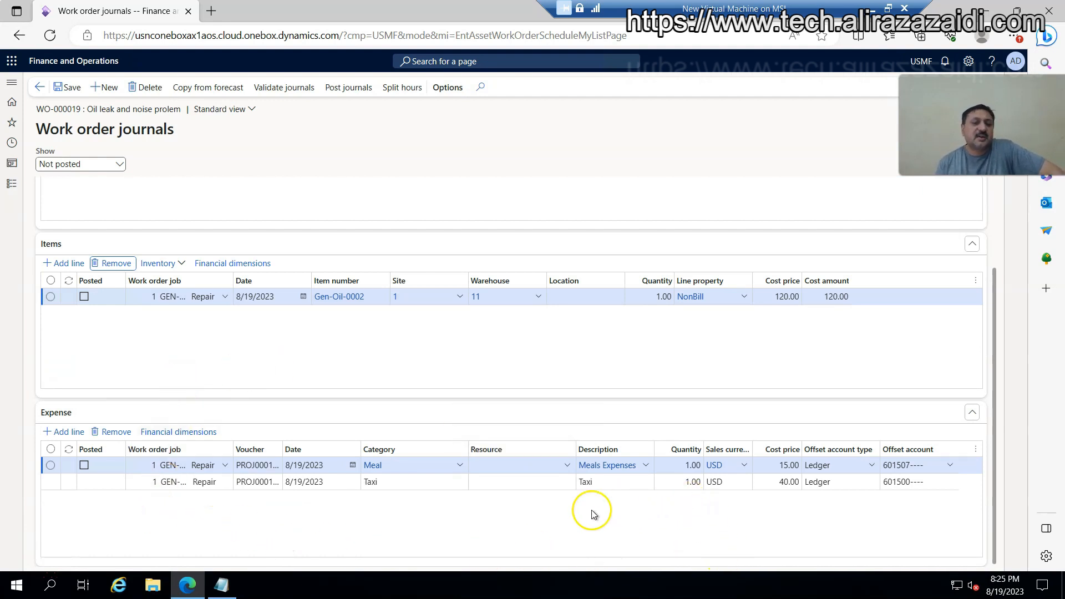
left_click(781, 465)
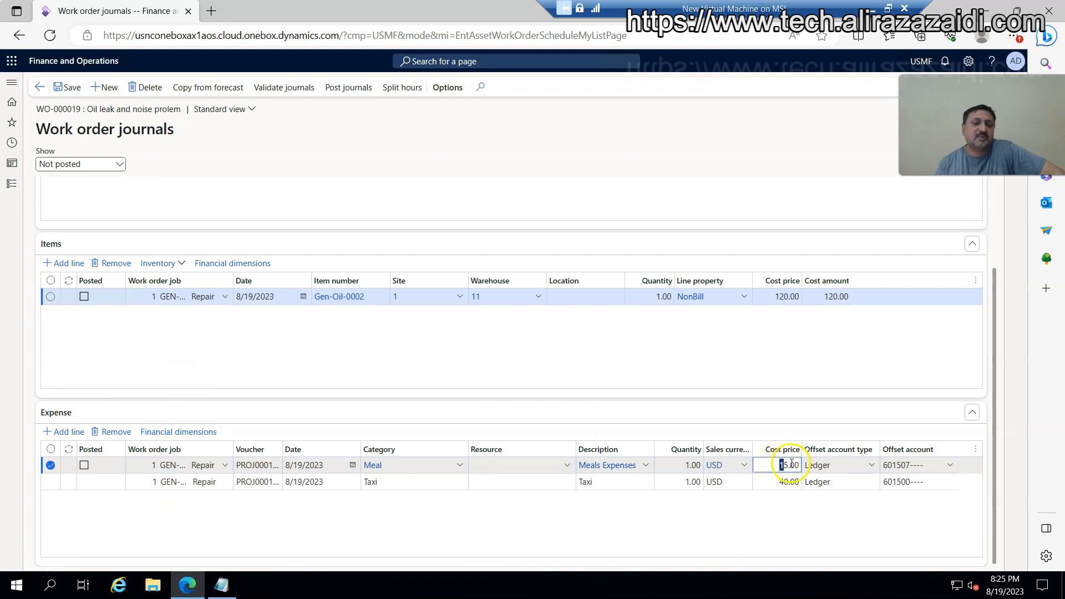
left_click(777, 521)
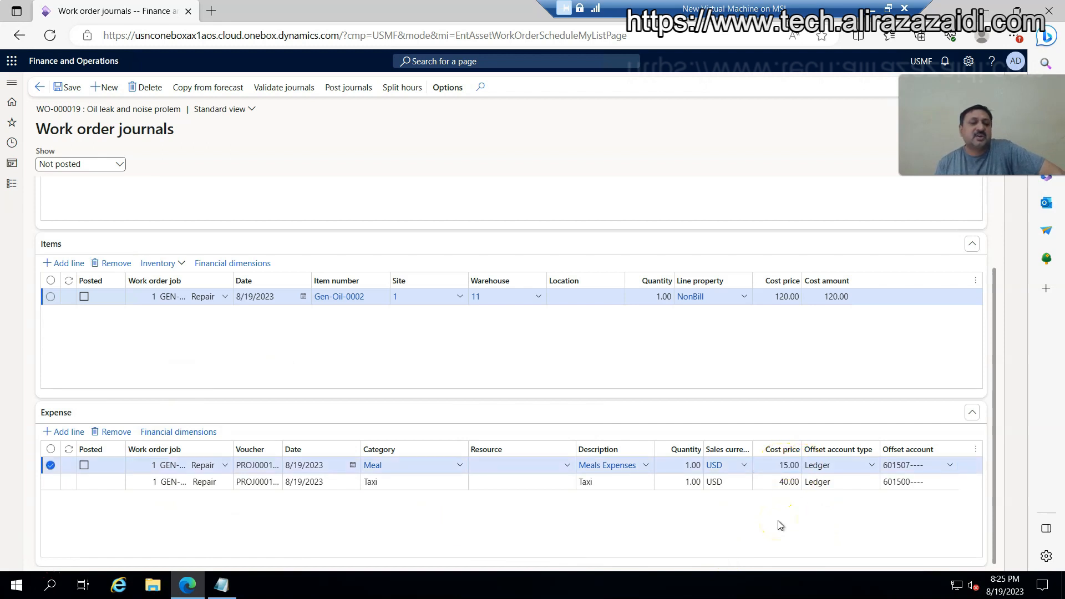
left_click(791, 482)
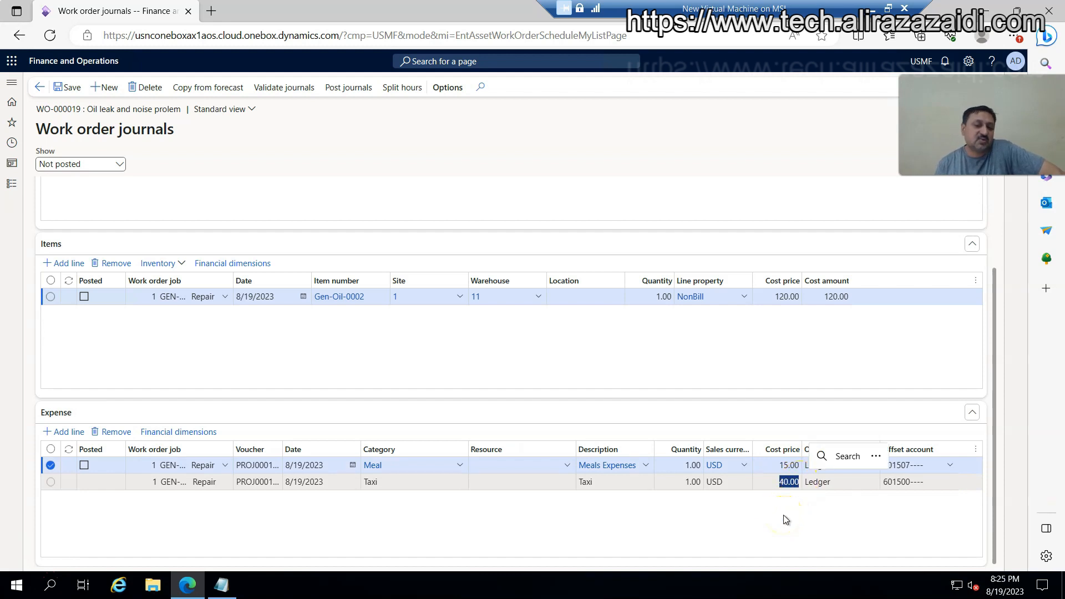
left_click(354, 217)
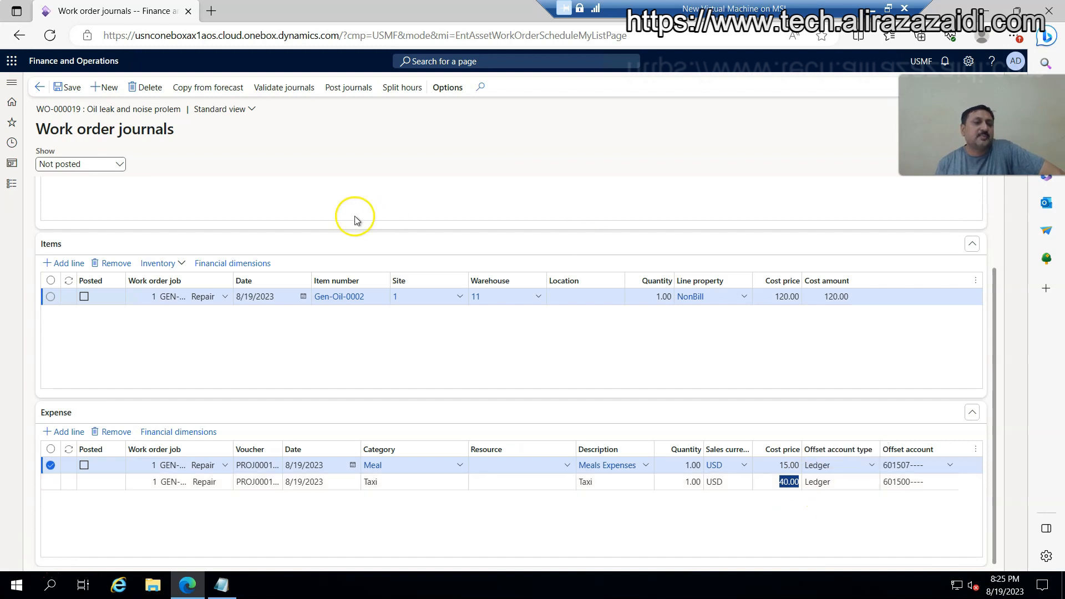
left_click(69, 89)
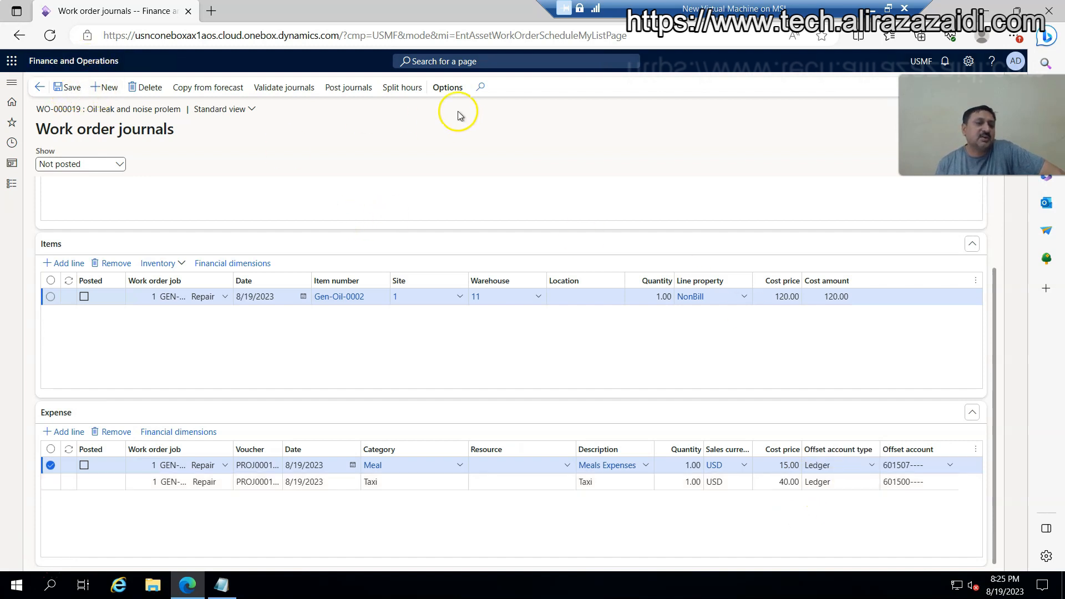
- Post the journals and review voucher PROJ000155's two 'Line property is missing' errors
left_click(335, 89)
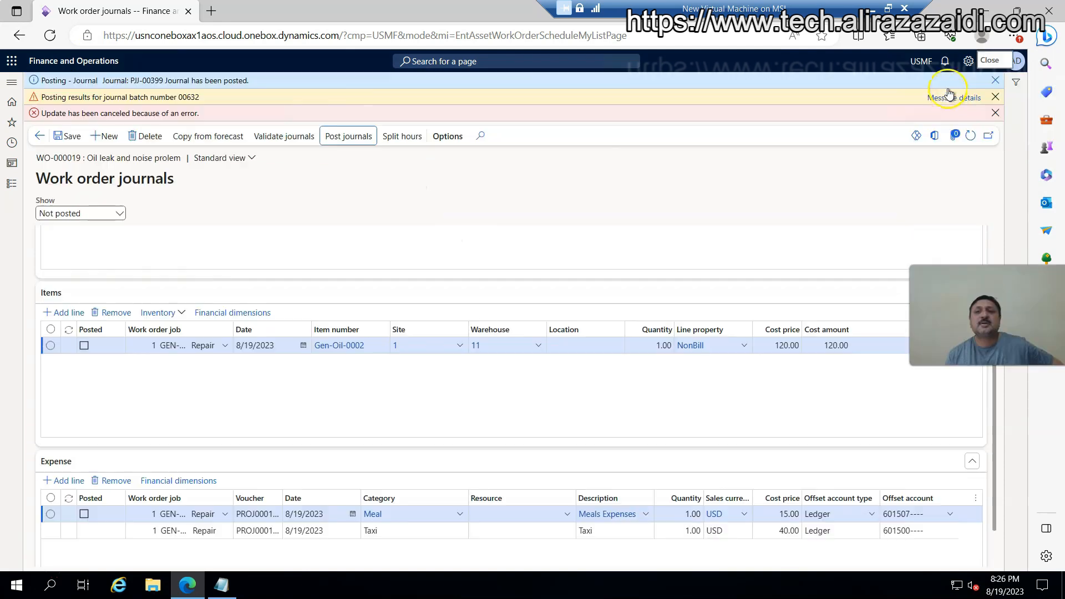
left_click(945, 96)
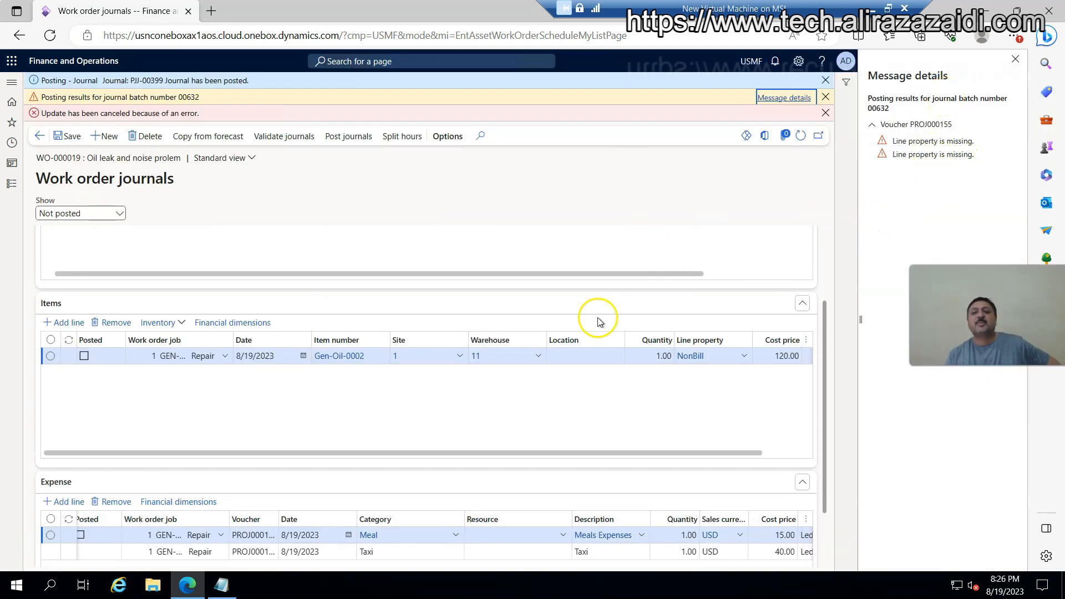
scroll(643, 436, "down", 2)
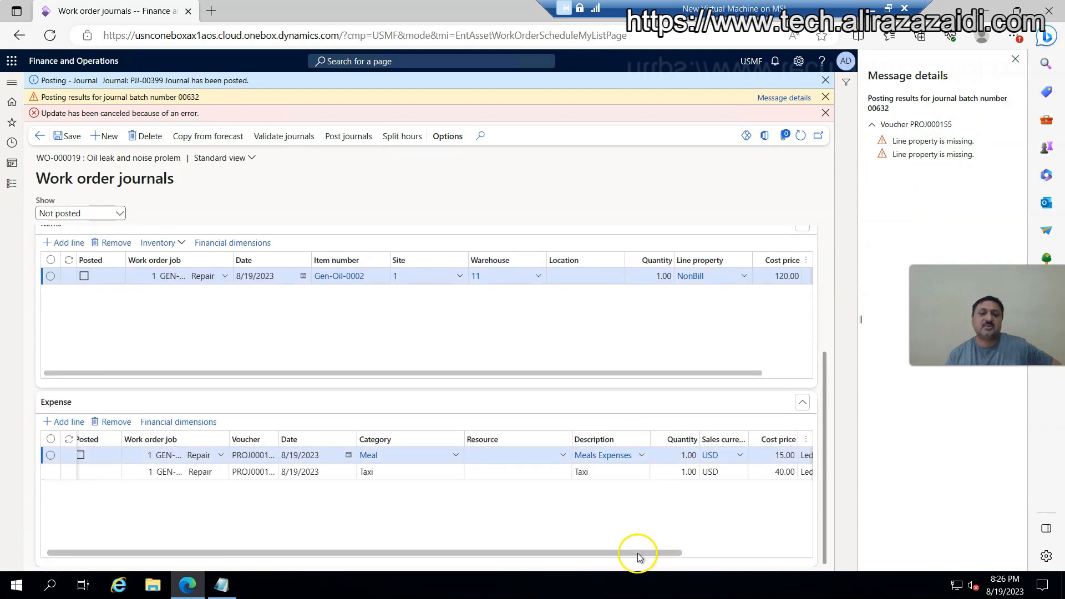
left_click_drag(637, 551, 706, 559)
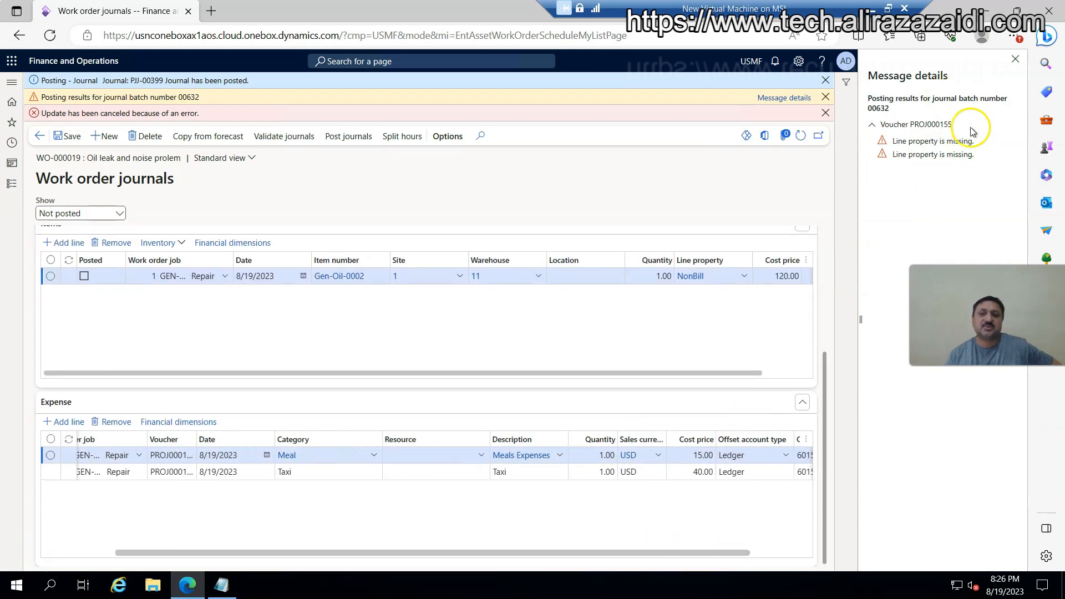
left_click(1015, 59)
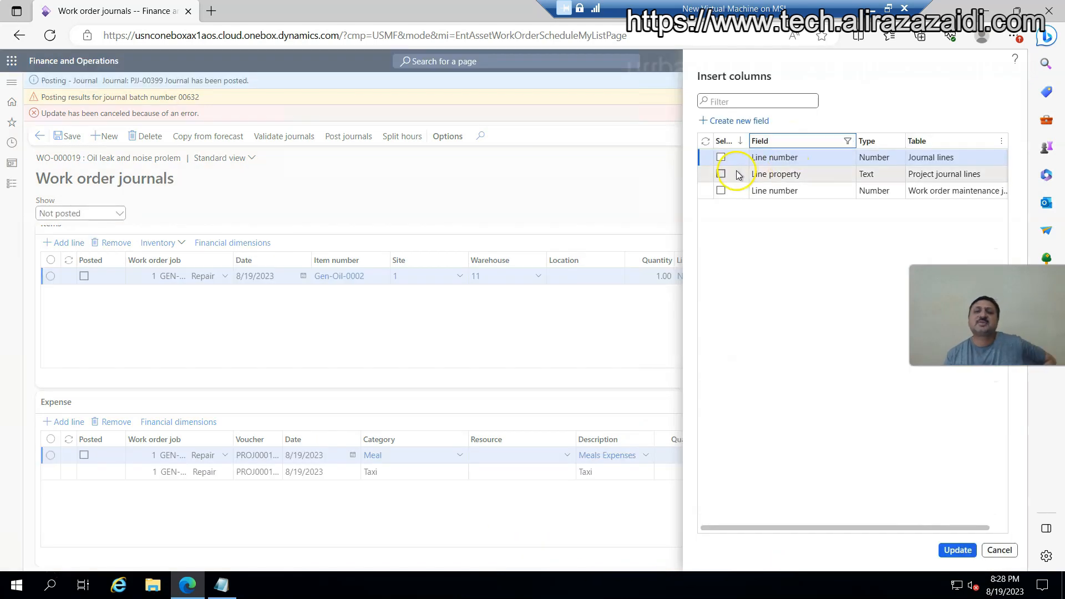
- Add a Line property column to the journal grids
left_click(721, 174)
left_click(958, 550)
left_click_drag(879, 551, 1022, 552)
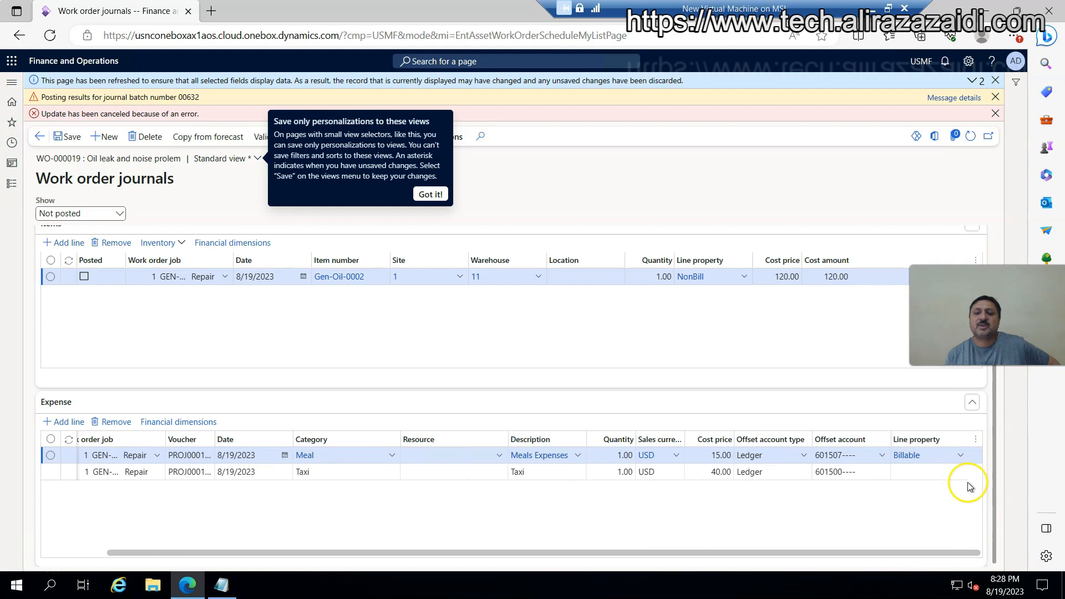
- Set the Meal and Taxi expense lines to NonBill and post the journals
left_click(960, 455)
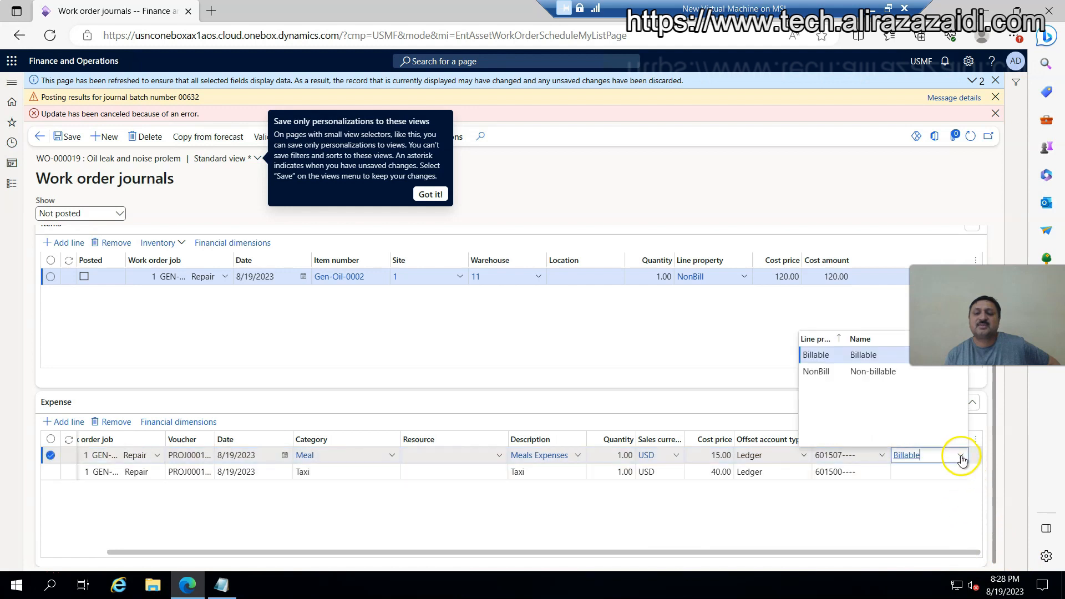
left_click(820, 370)
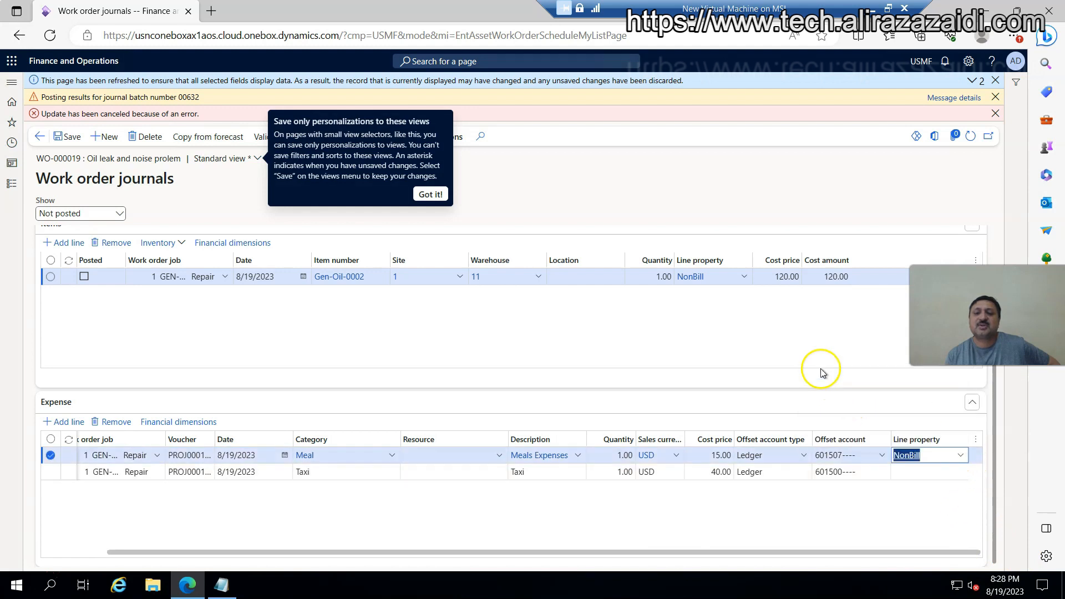
left_click(958, 469)
left_click(960, 472)
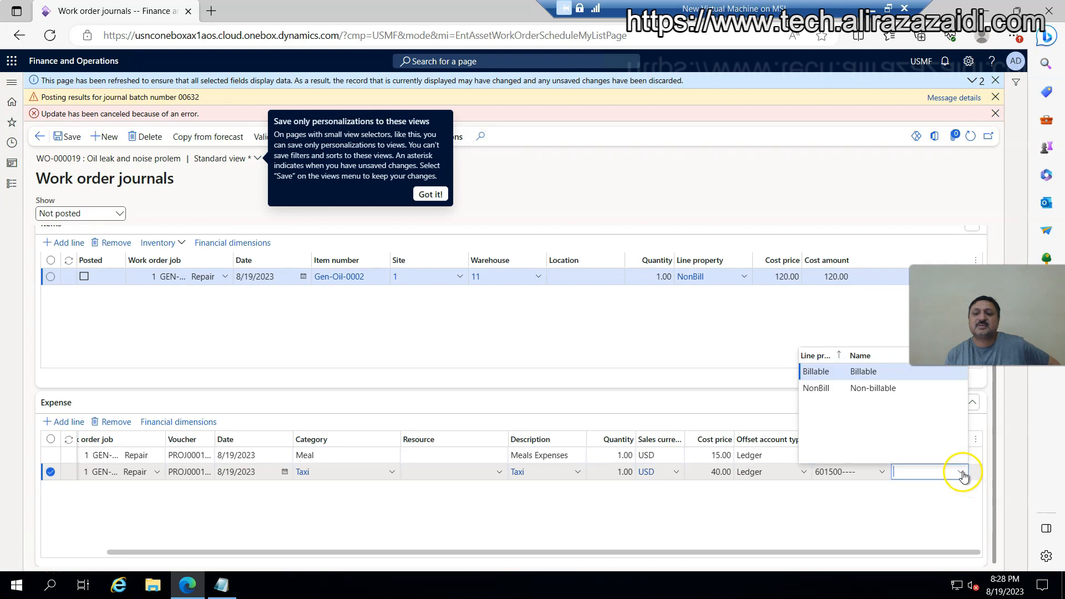
left_click(816, 388)
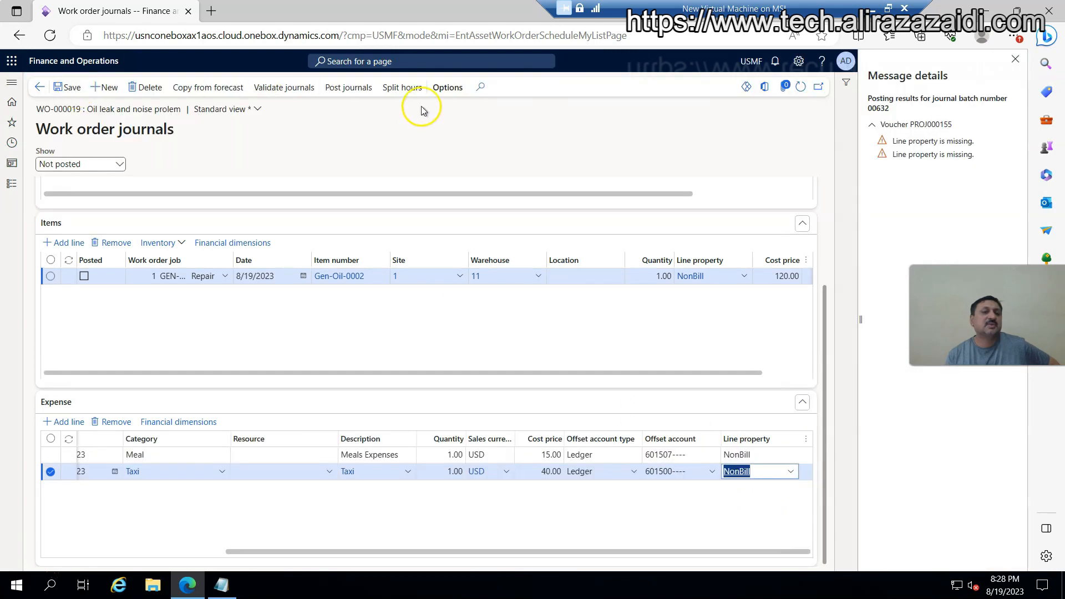
left_click(332, 89)
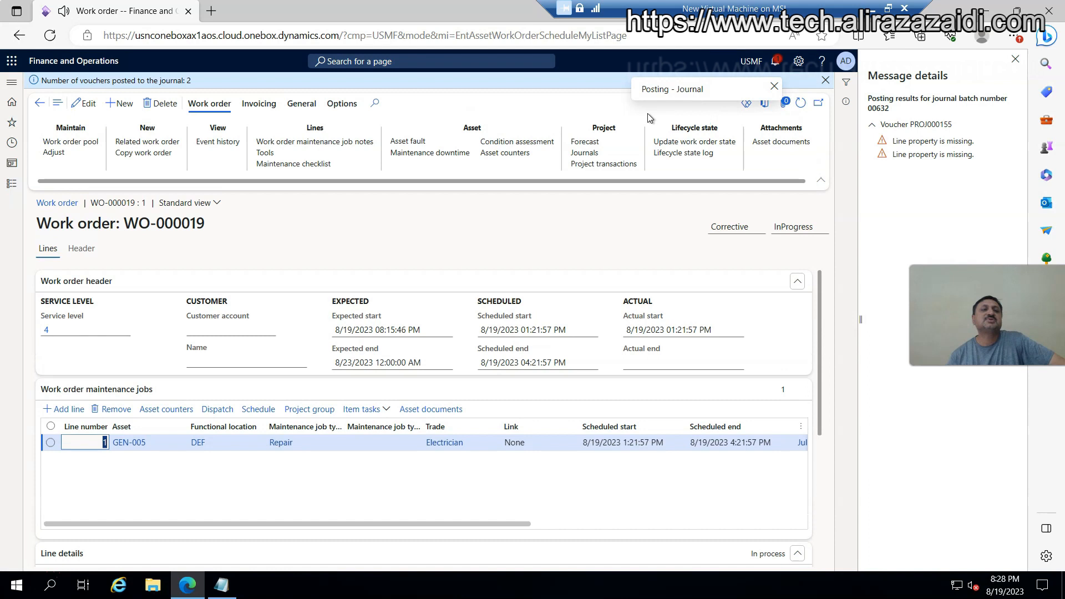
- Close the Message details pane, showing WO-000019 with 2 vouchers posted
left_click(1015, 59)
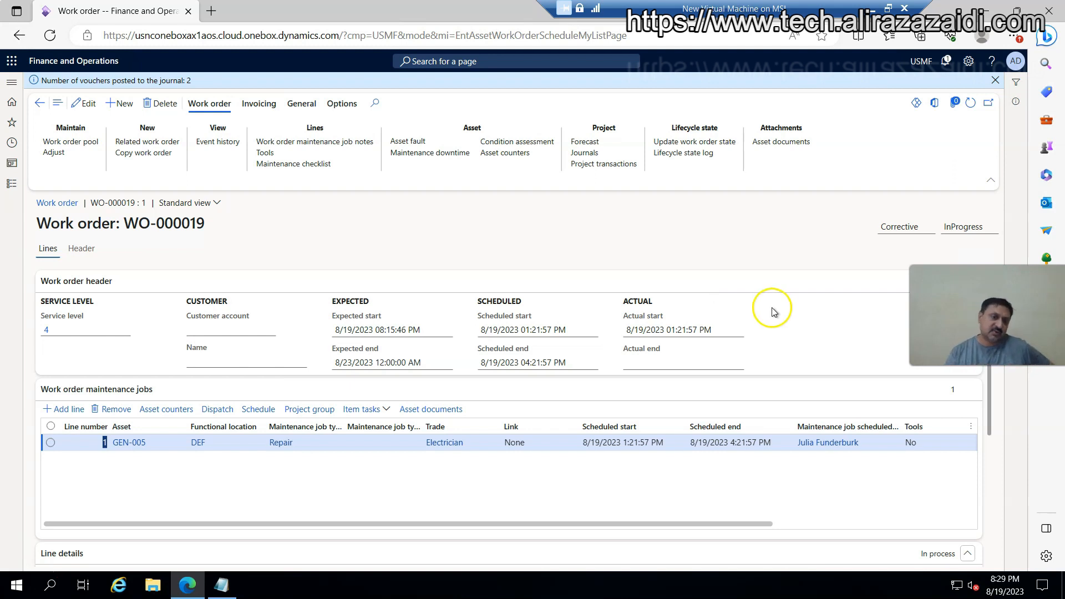
- Set WO-000019's maintenance checklist values to Verified so they show Pass, then go back
left_click(292, 165)
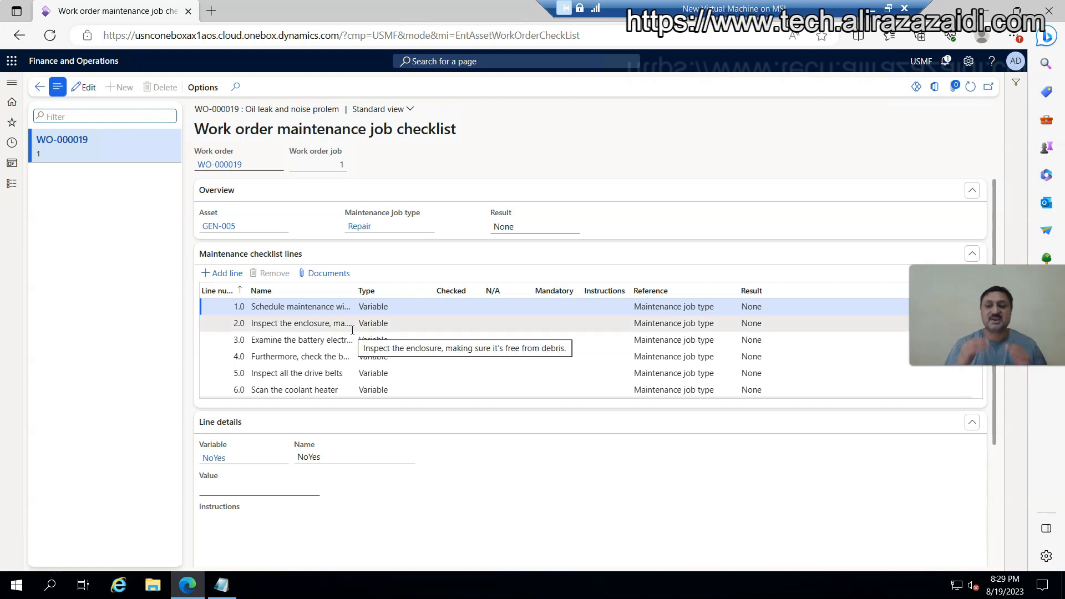
left_click(316, 307)
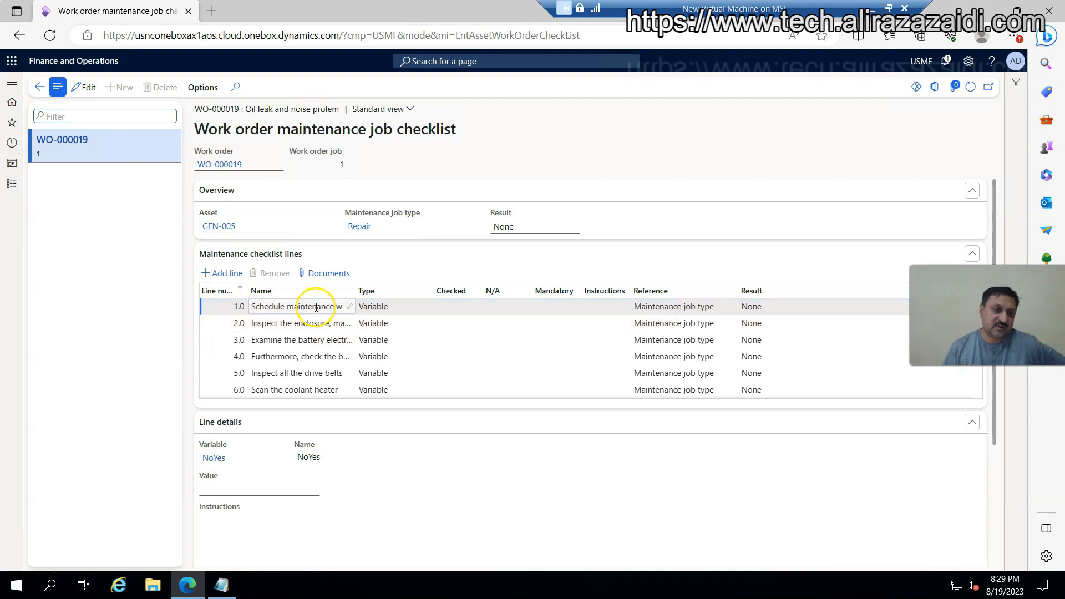
left_click(86, 89)
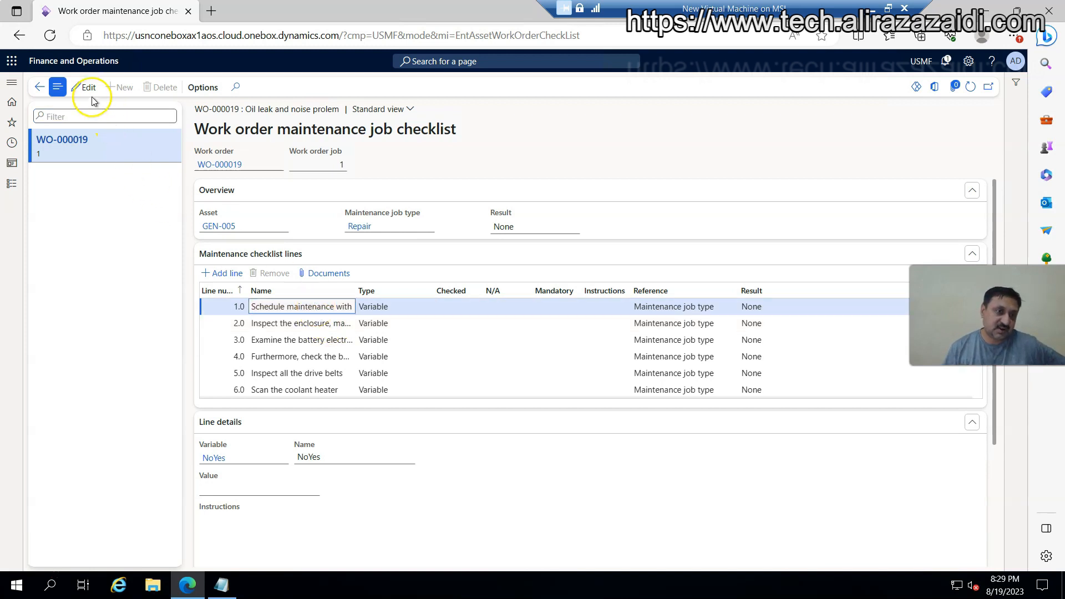
left_click(314, 488)
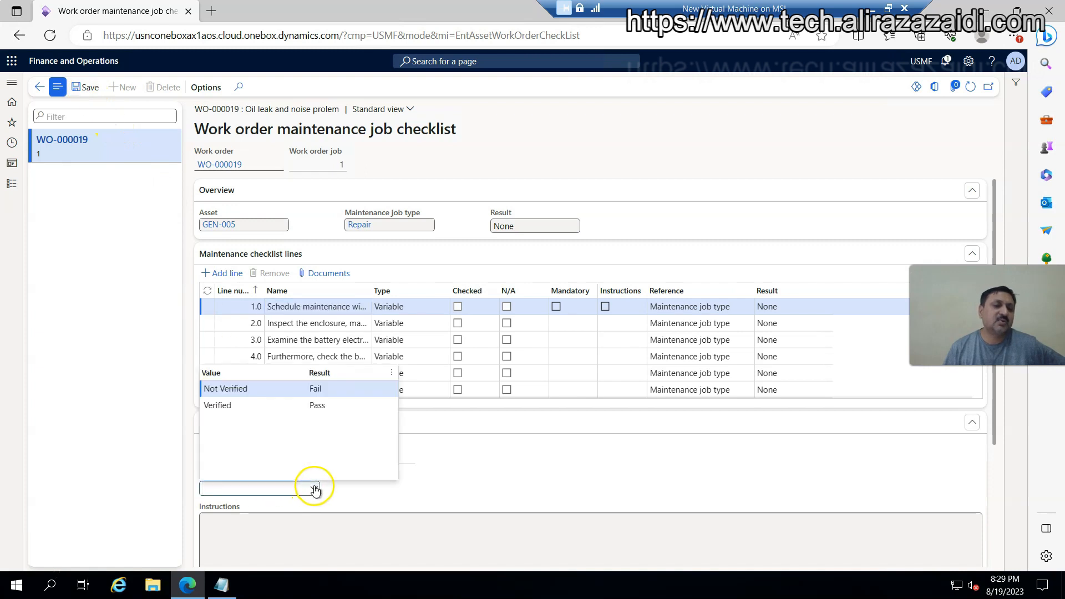
left_click(228, 405)
left_click(344, 325)
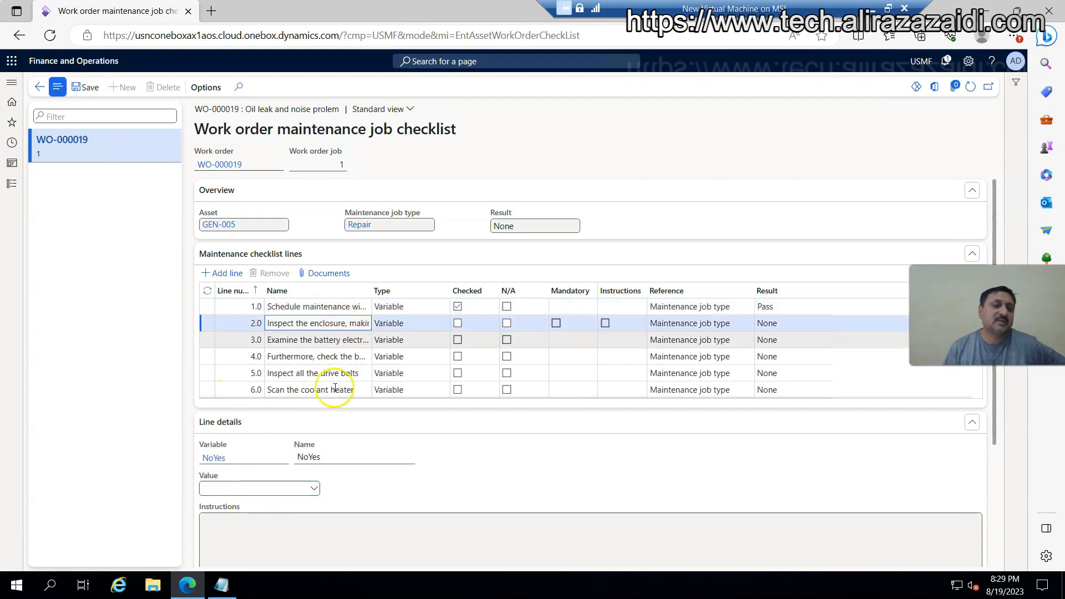
left_click(313, 488)
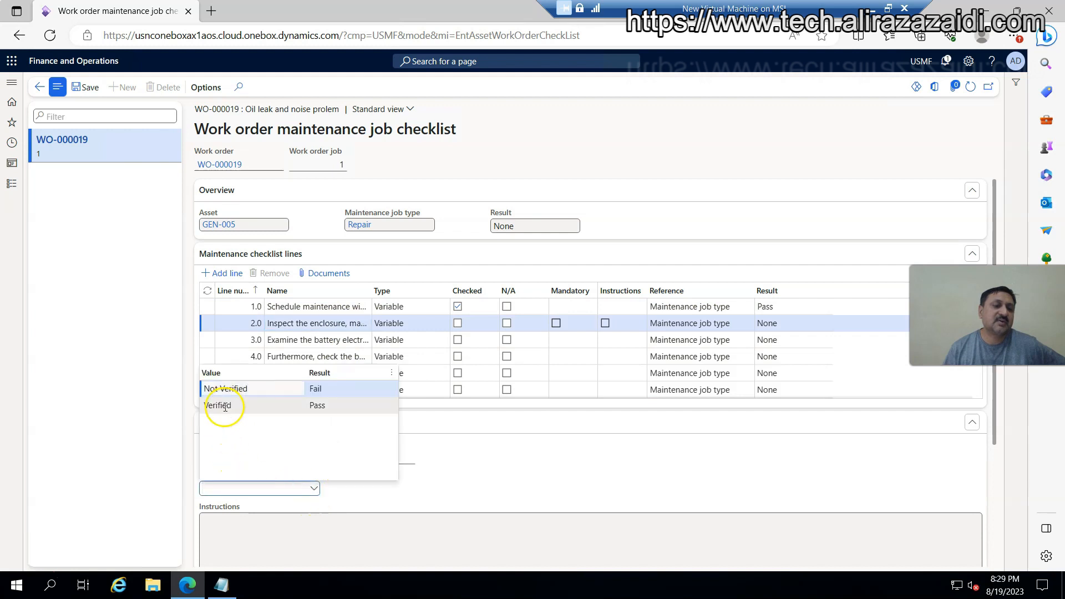
left_click(219, 409)
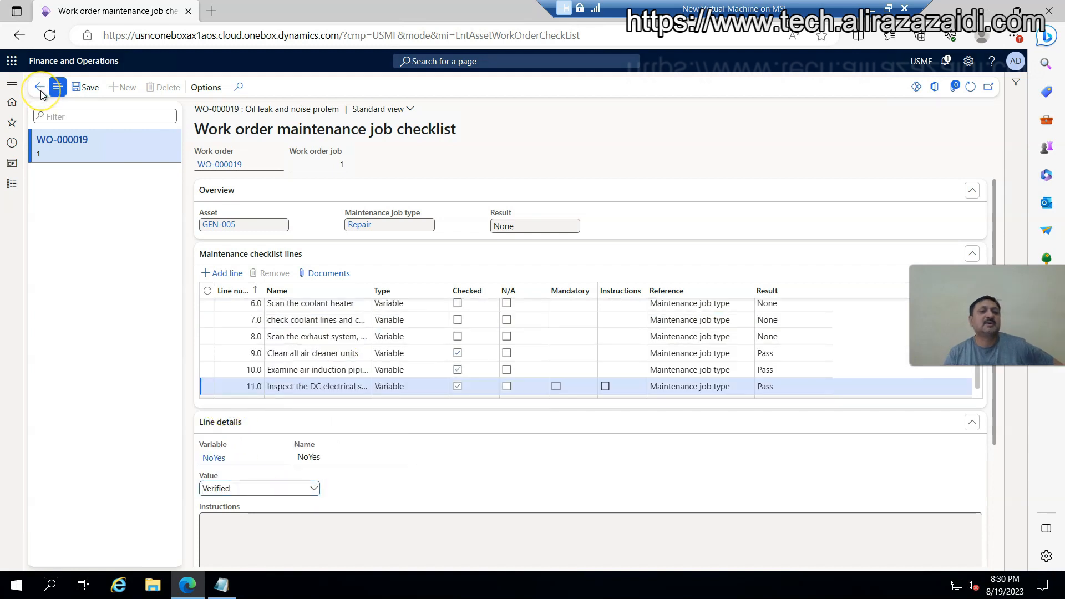
left_click(41, 91)
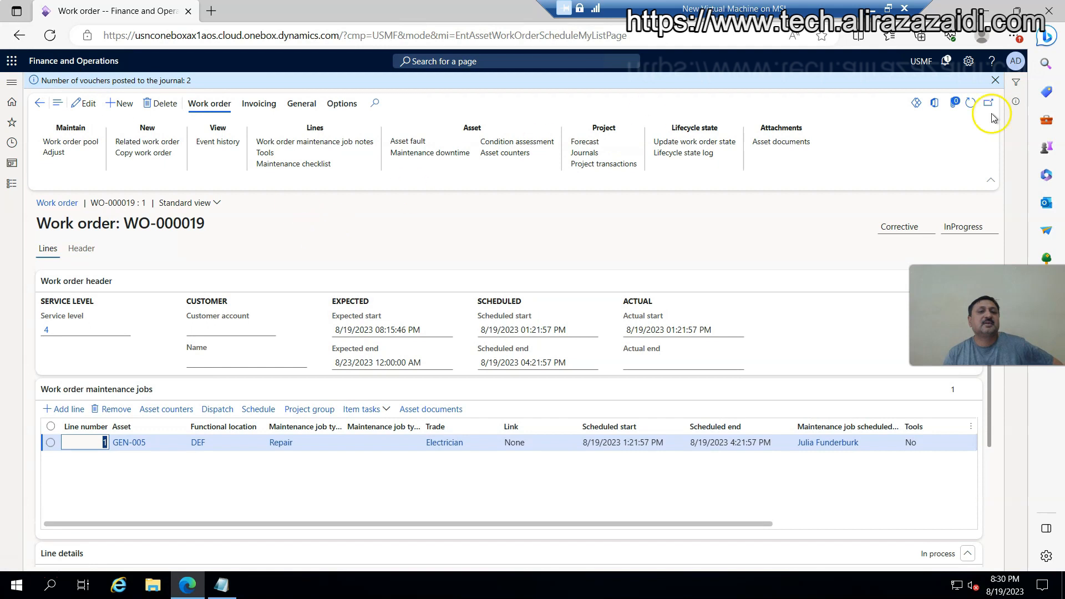
- Choose Completed as WO-000019's new state, which proposes an actual end of 8/19/2023 04:21:57 PM
left_click(995, 80)
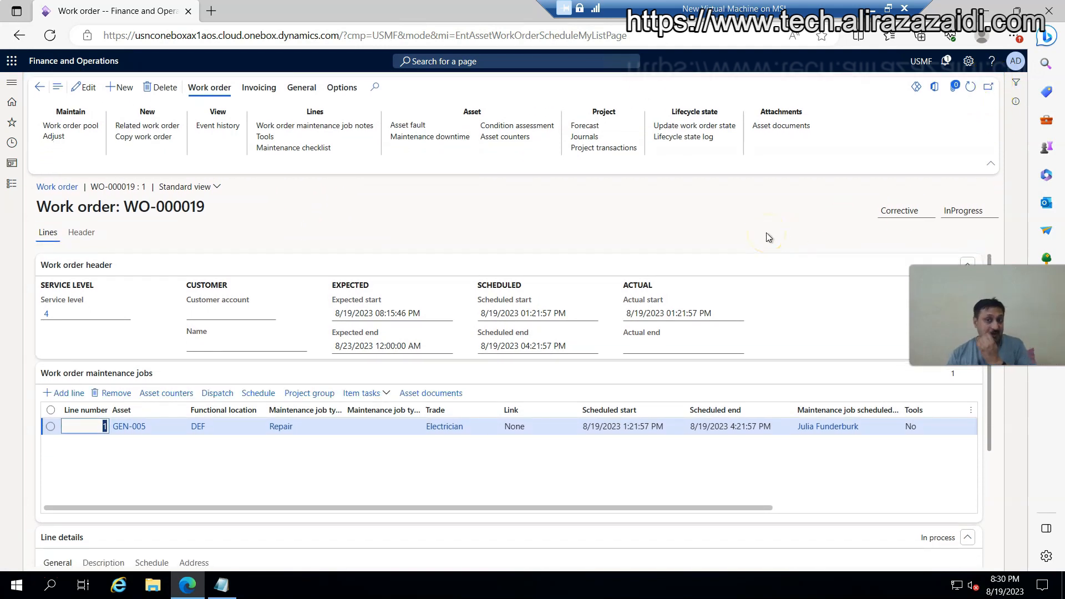
left_click(720, 127)
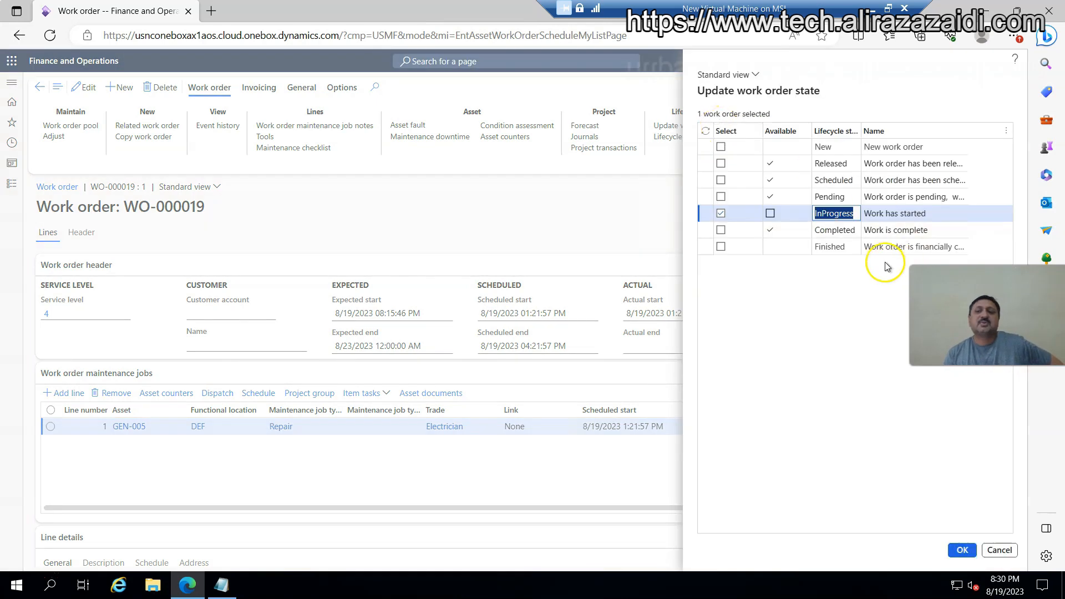
left_click(845, 231)
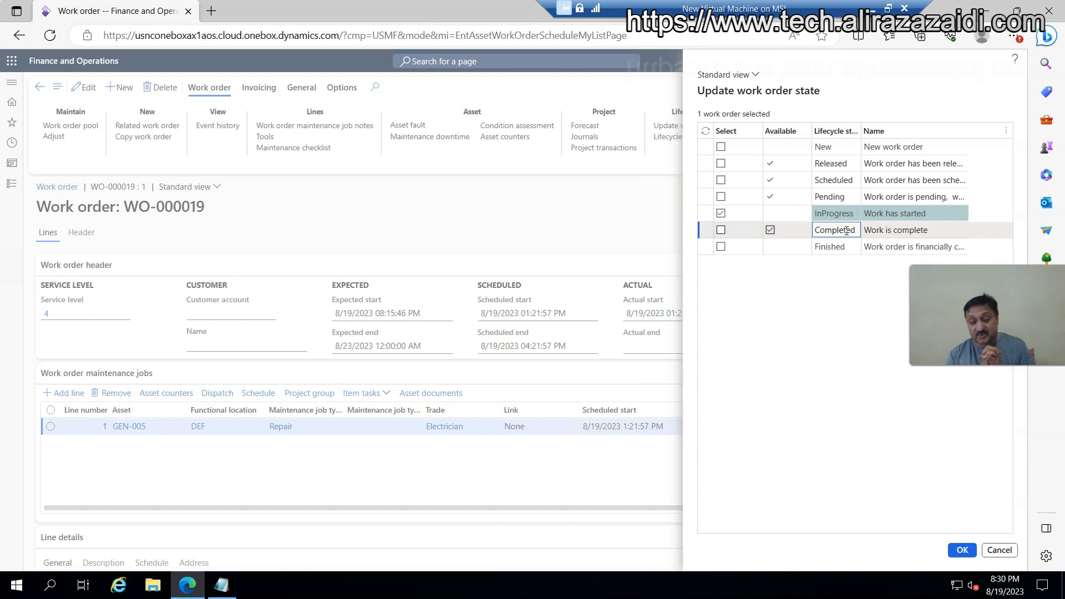
left_click(965, 552)
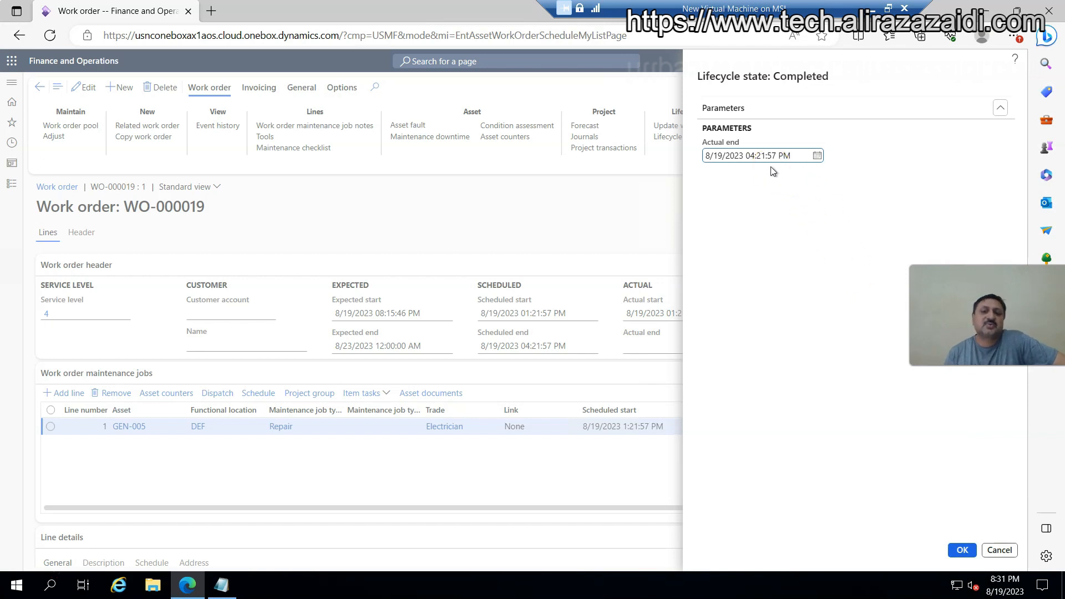
- Change the actual end hour from 04 to 03, completing WO-000019 at 8/19/2023 03:21:57 PM
left_click(961, 550)
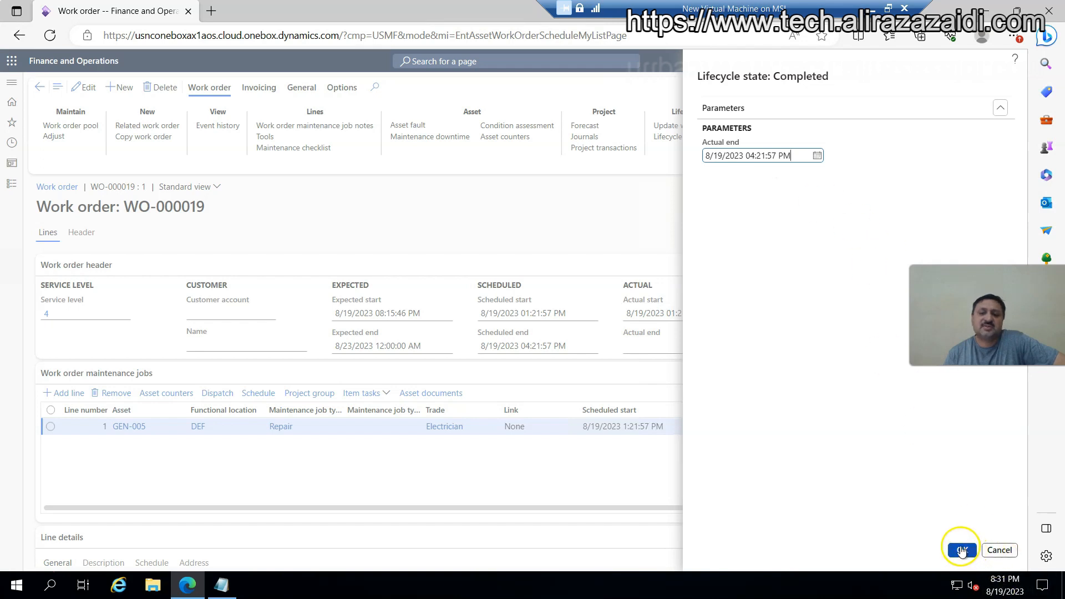
left_click(754, 156)
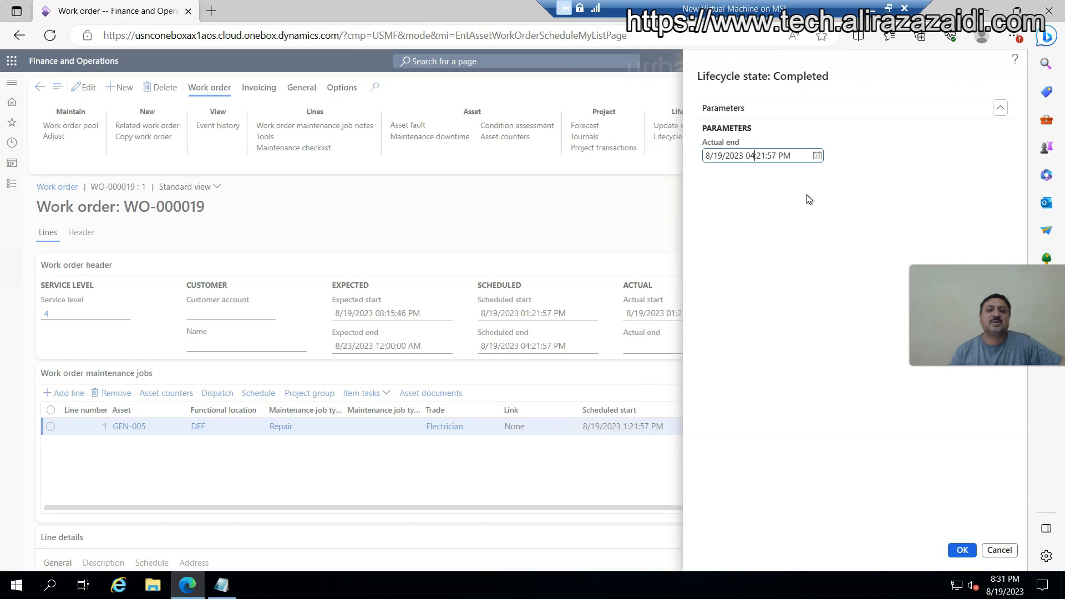
key("BackSpace")
type("3")
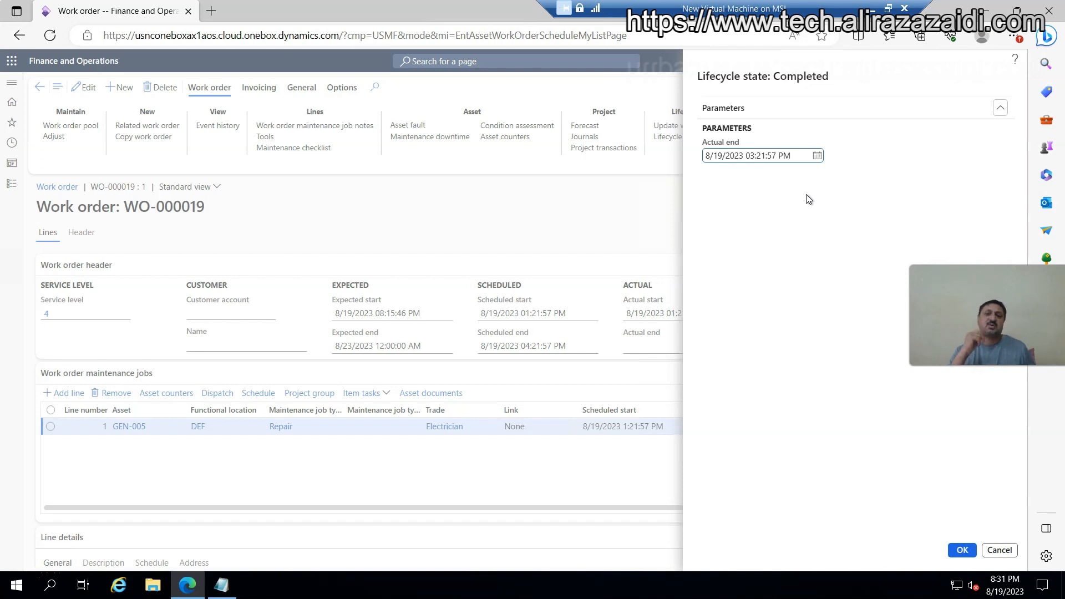
left_click(741, 158)
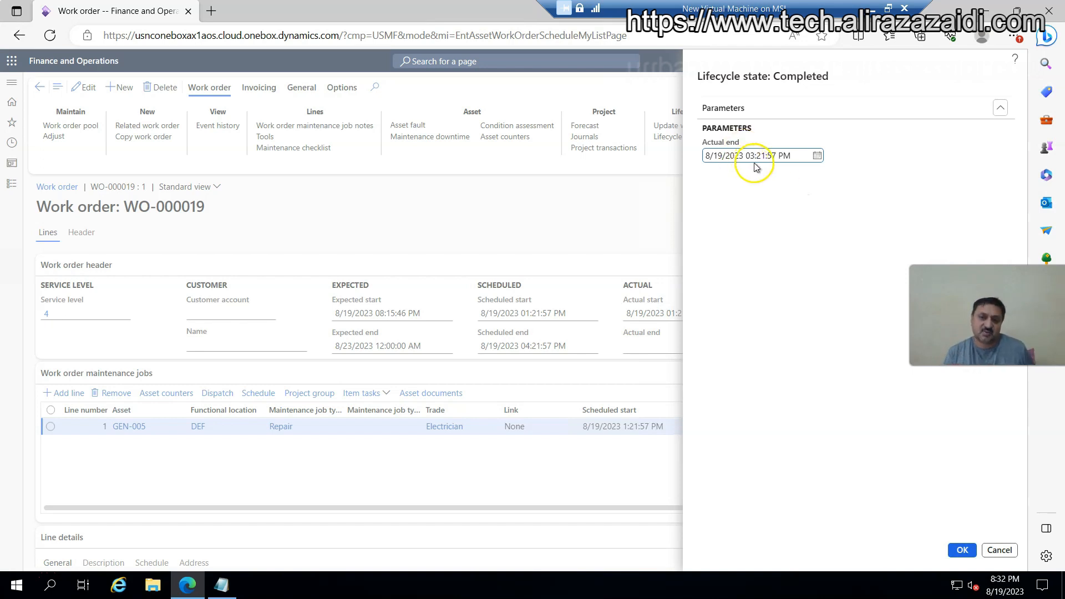
left_click(965, 551)
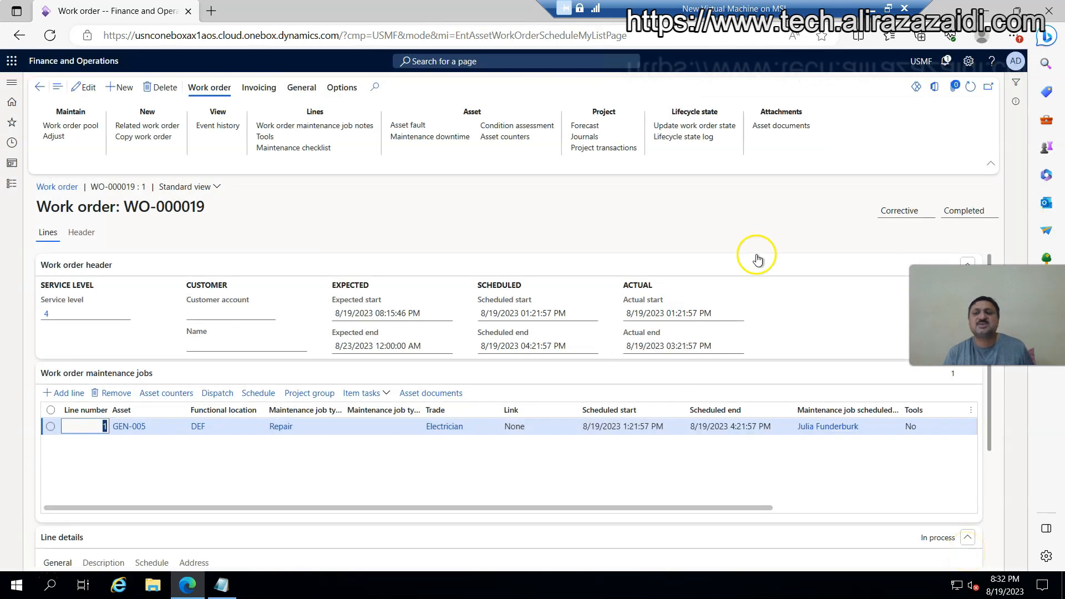
- Check the related request MR-000022 and read the existing internal note in WO-000019's job notes
scroll(625, 399, "down", 3)
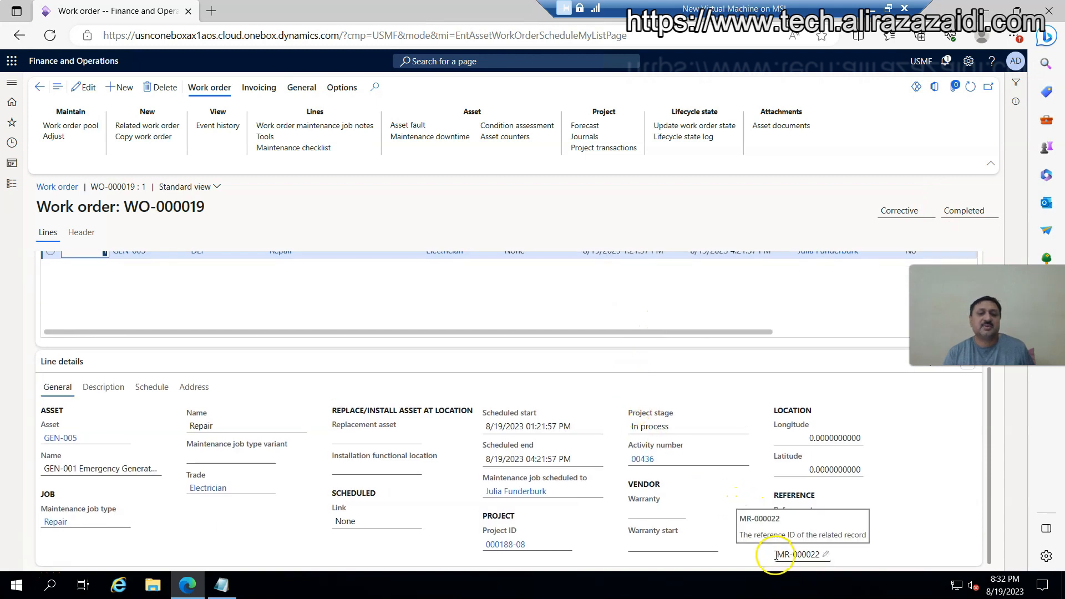
left_click_drag(778, 555, 821, 557)
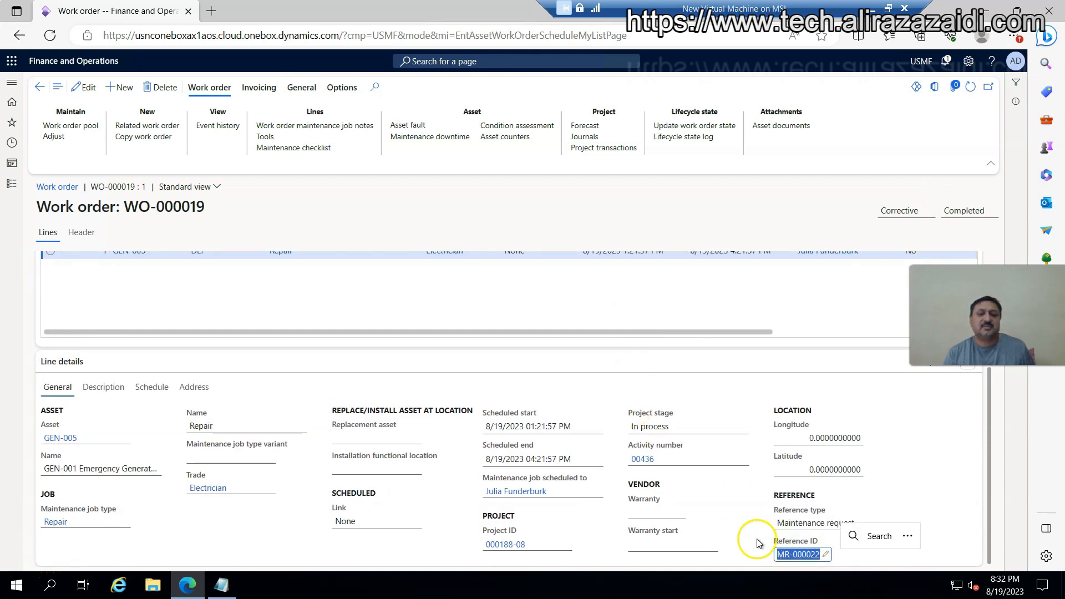
left_click(807, 568)
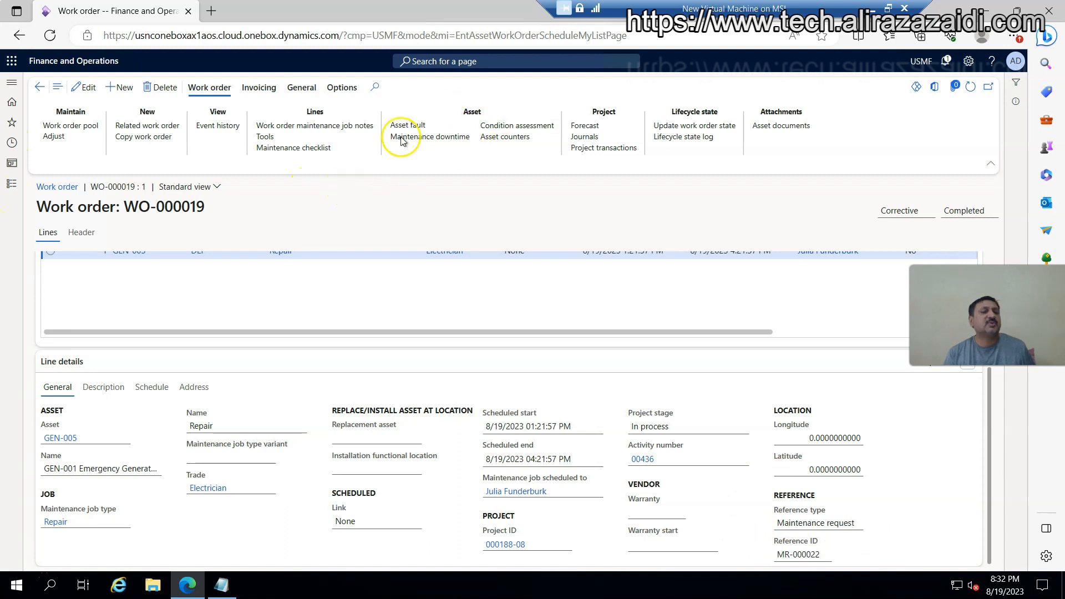
left_click(299, 124)
left_click(271, 329)
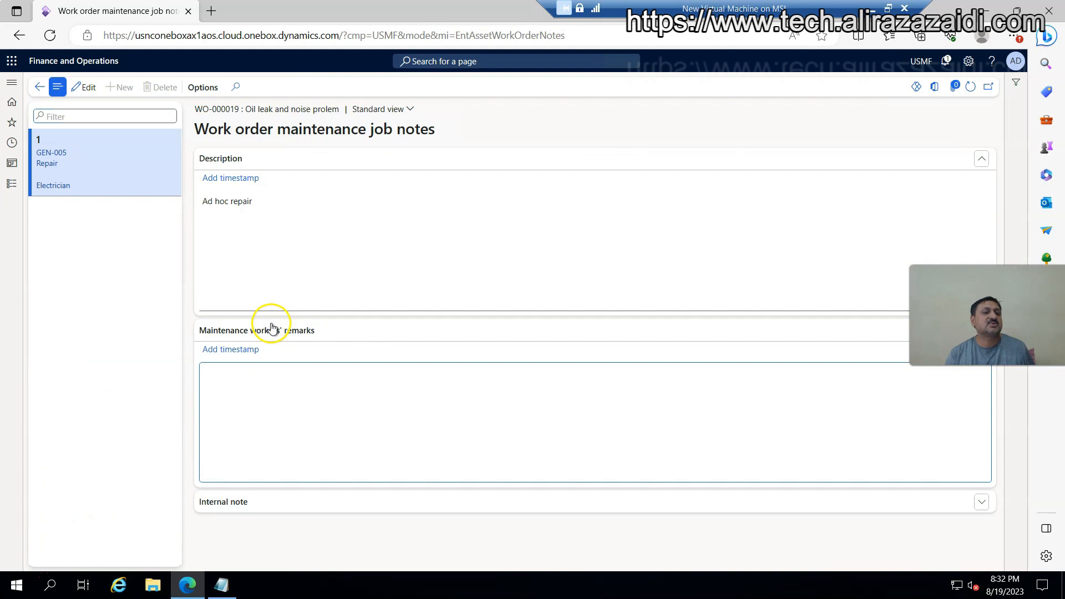
left_click(240, 510)
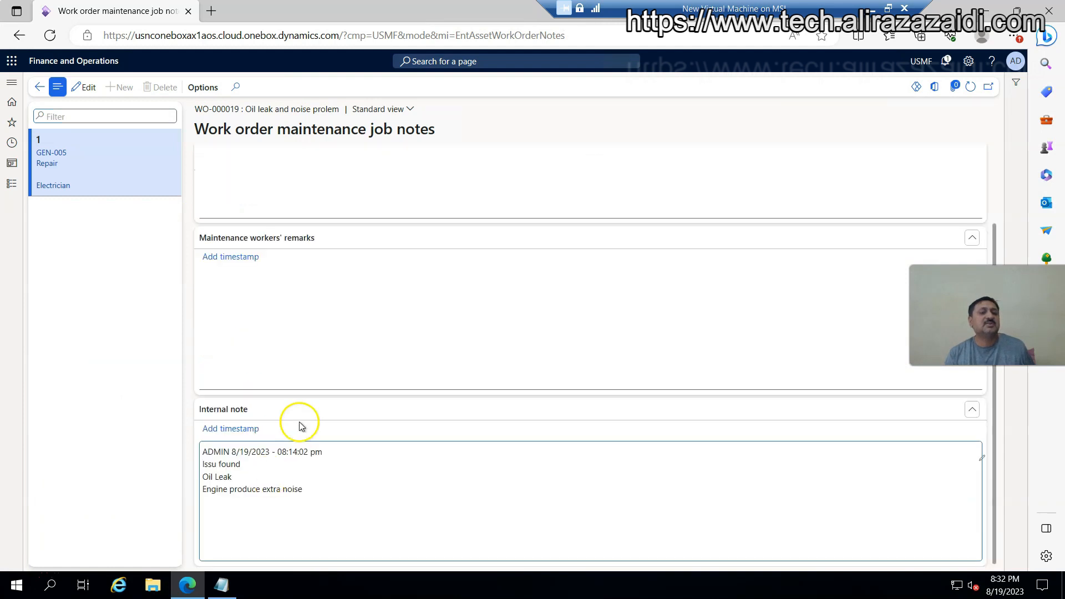
left_click_drag(314, 485, 217, 452)
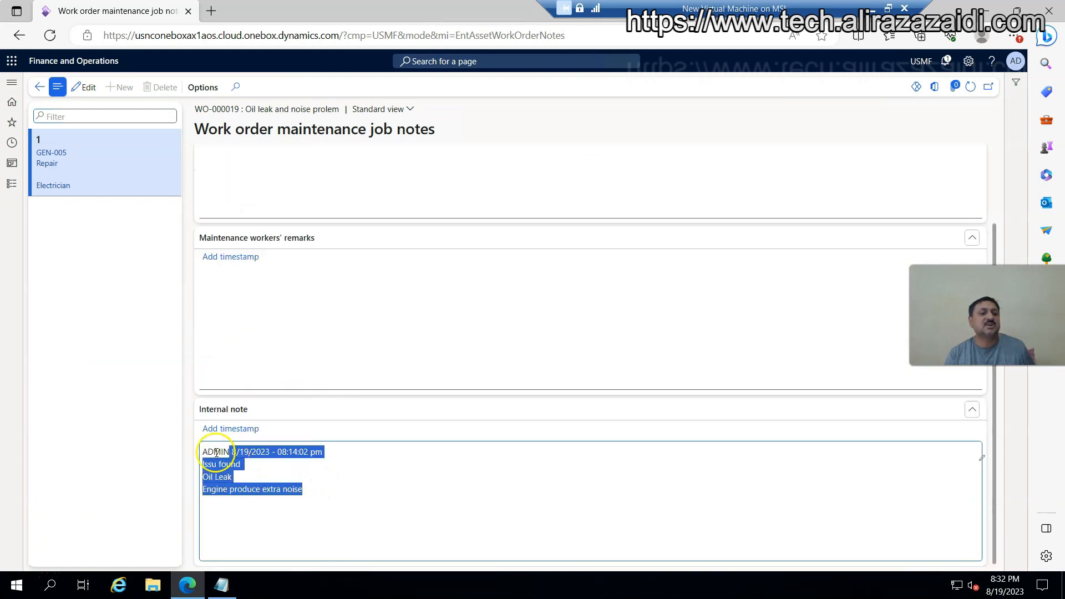
- Enter workers' remarks 'Oil is changed, Issue is resolved, Need to revisit after 1 month.' and return
left_click(340, 276)
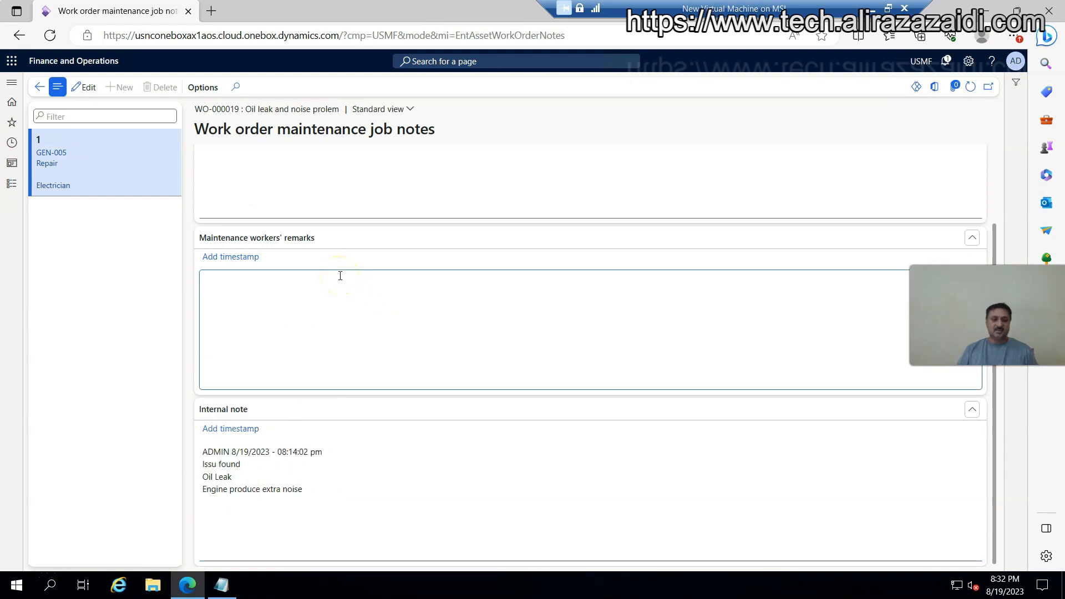
left_click(333, 319)
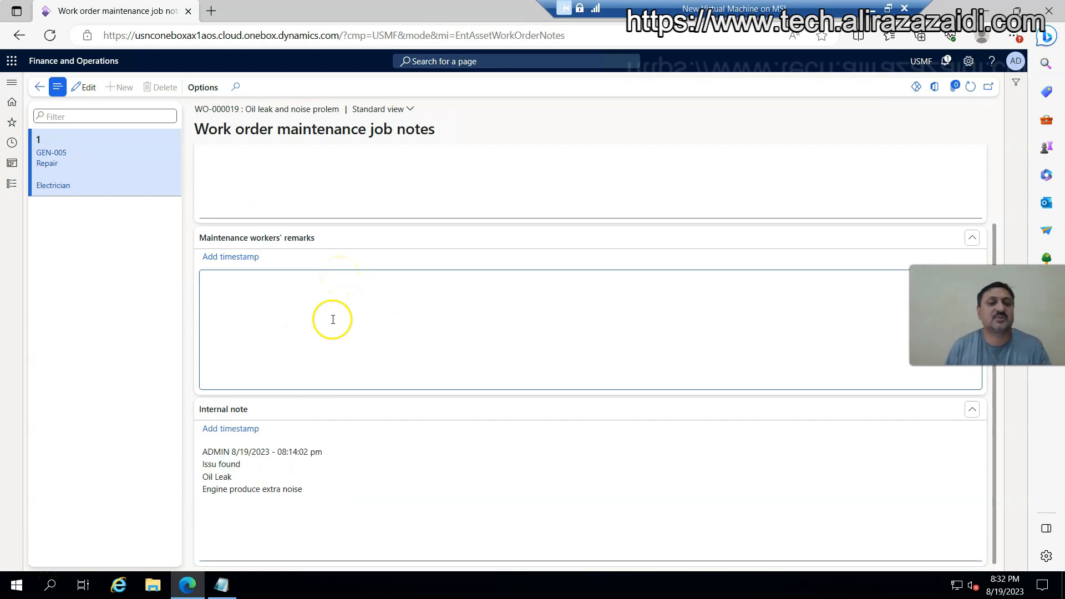
left_click(82, 90)
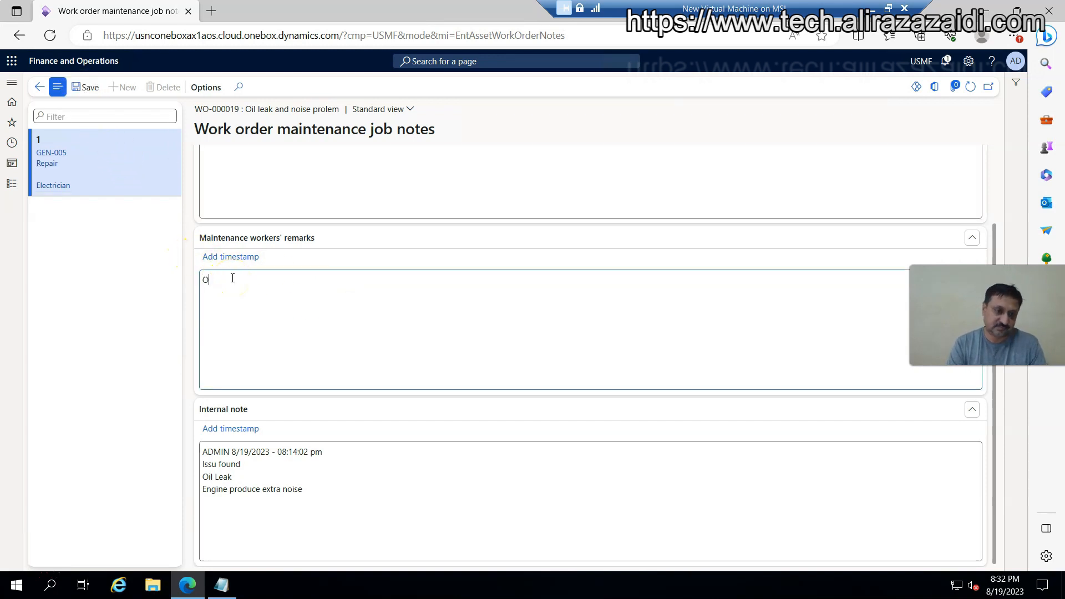
type("s cha")
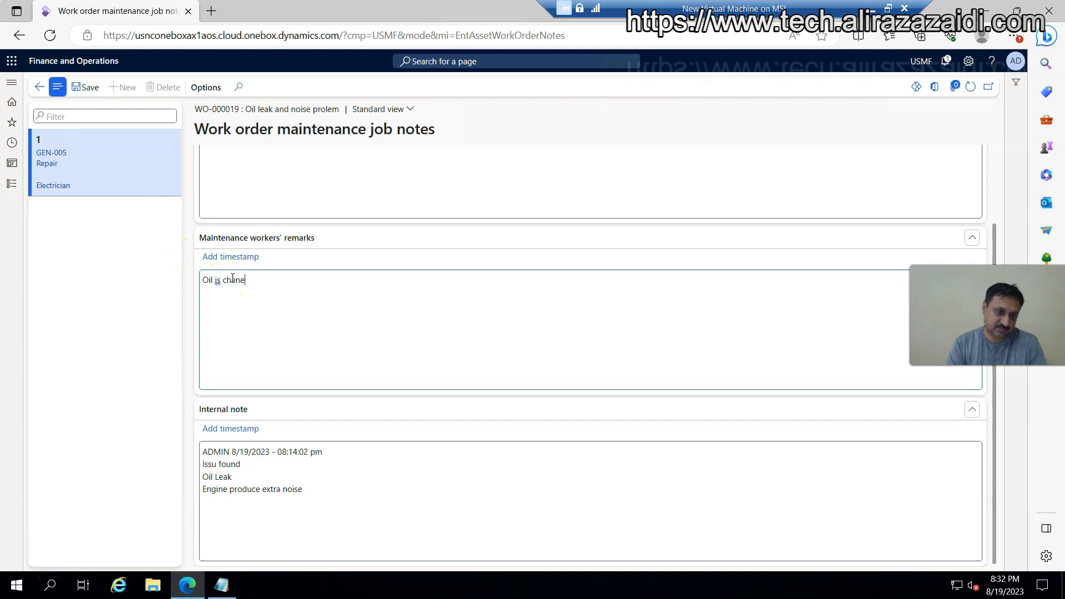
type("nged,")
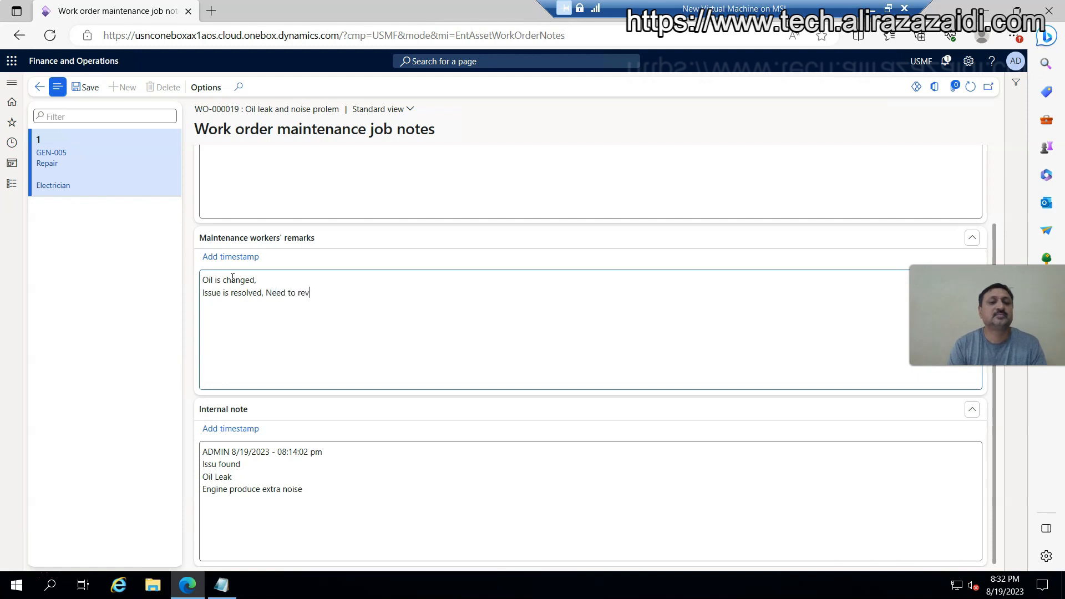
type("after 1 month.")
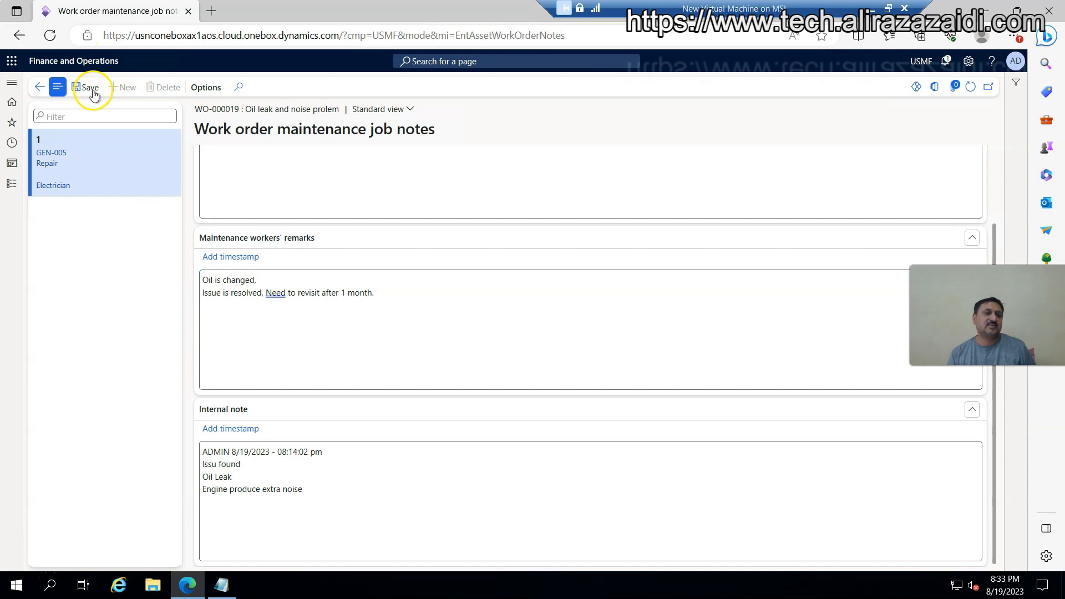
left_click(39, 87)
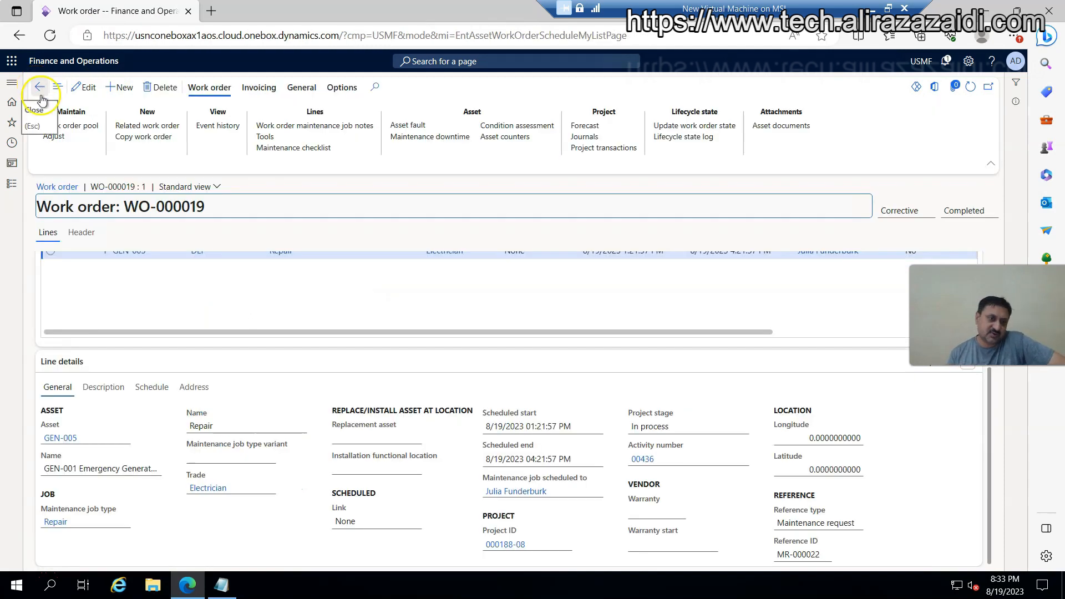
- Open MR-000022 from All maintenance requests and confirm its lifecycle state is Finished
left_click(38, 89)
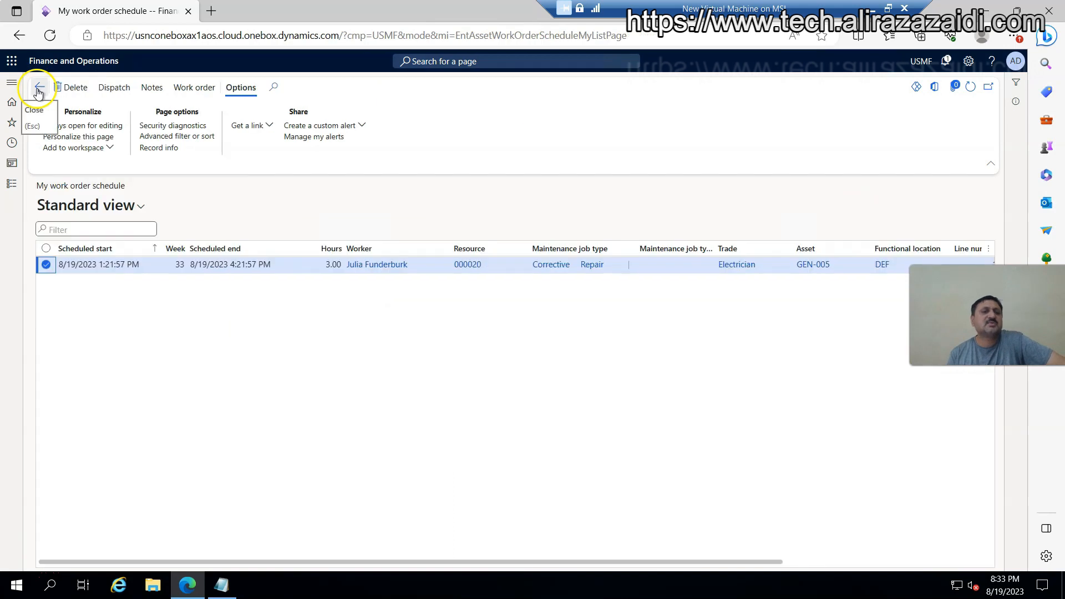
left_click(12, 184)
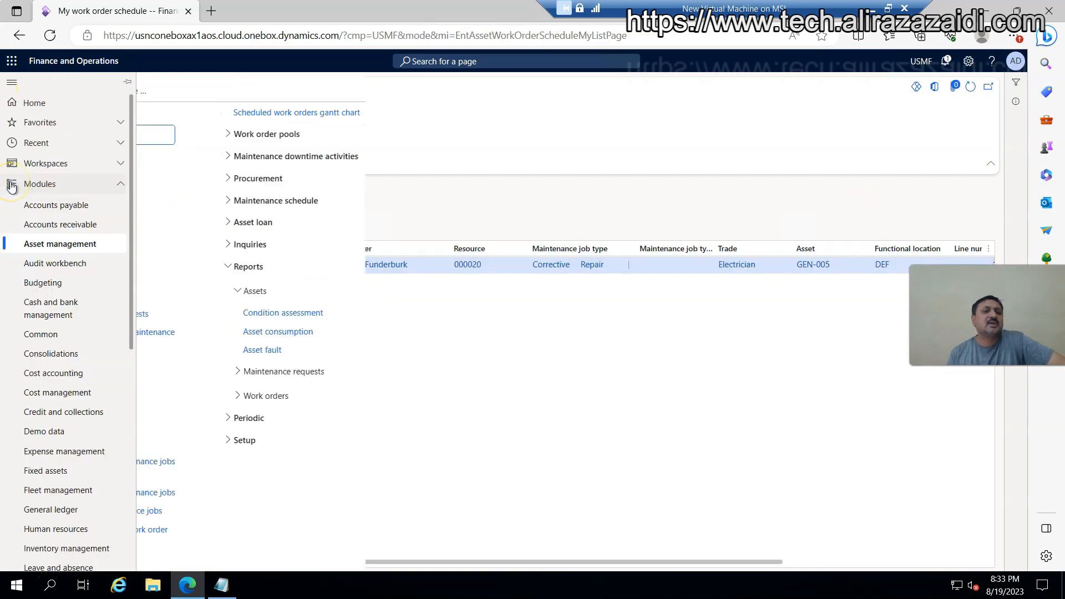
left_click(171, 296)
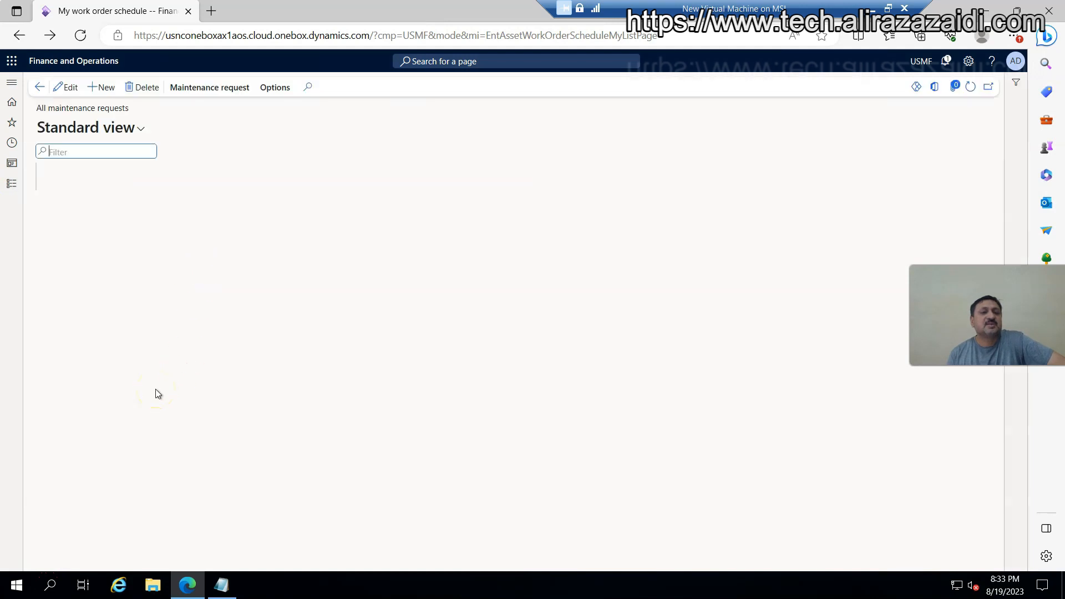
left_click(91, 533)
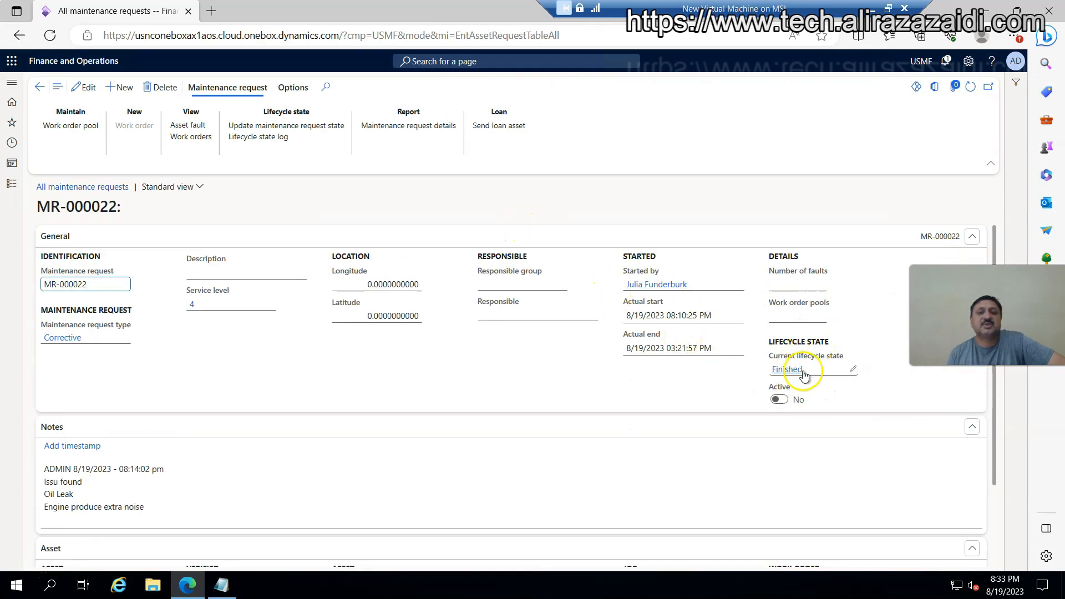
scroll(482, 373, "down", 2)
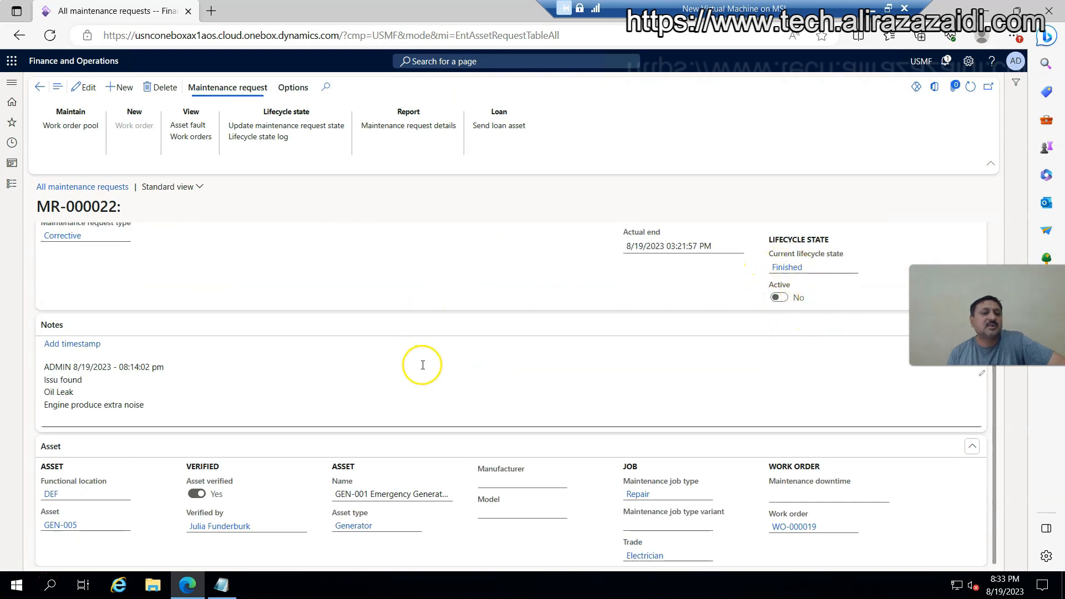
scroll(422, 364, "up", 2)
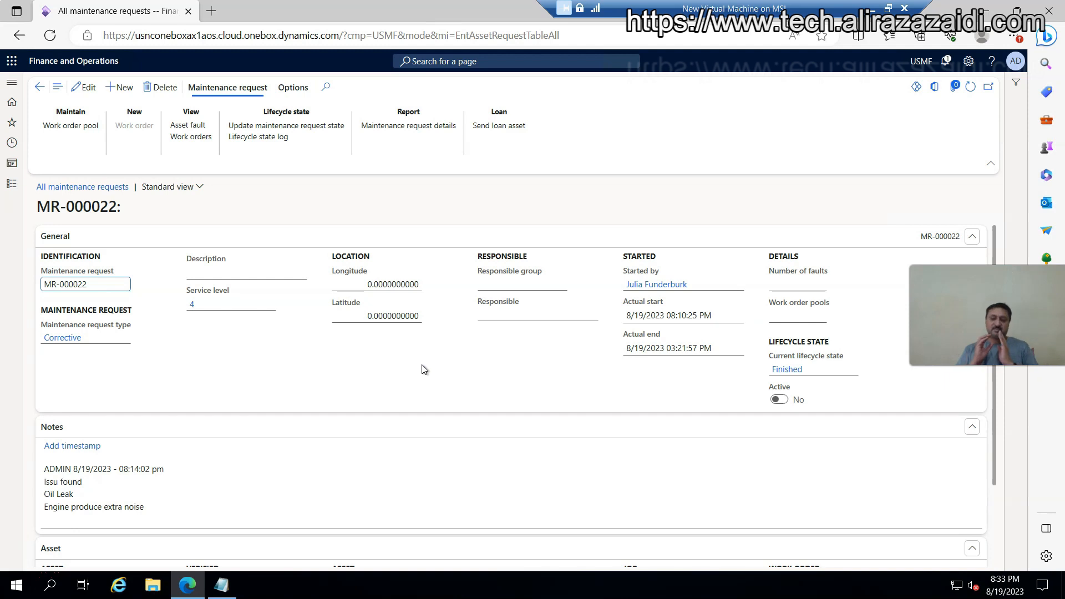